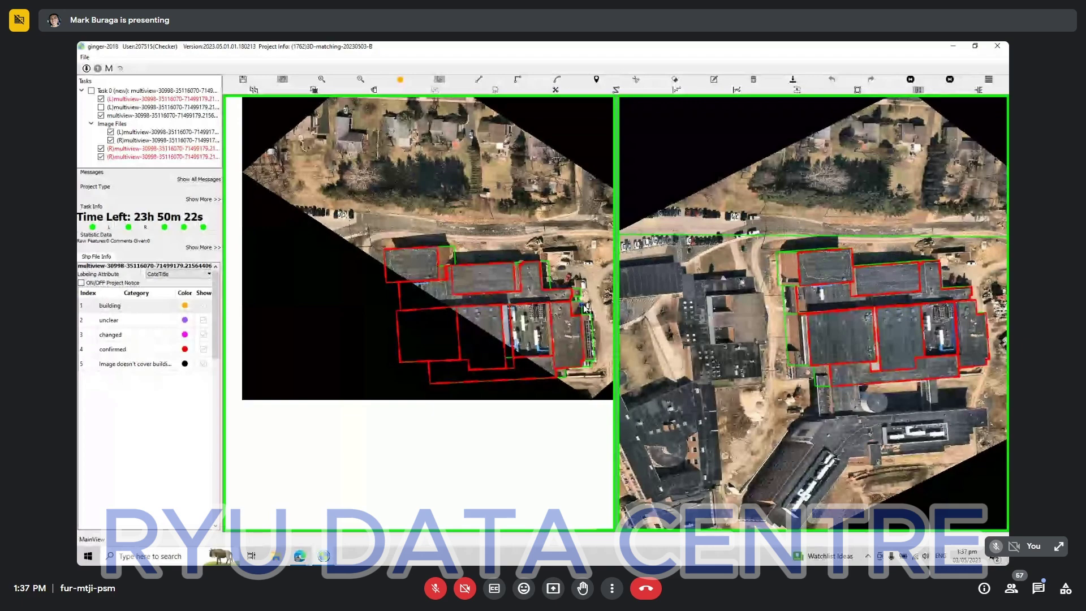
Shift the west edge of the low connecting roof's confirmed outline inward in the left aerial image
scroll(584, 308, up, 3)
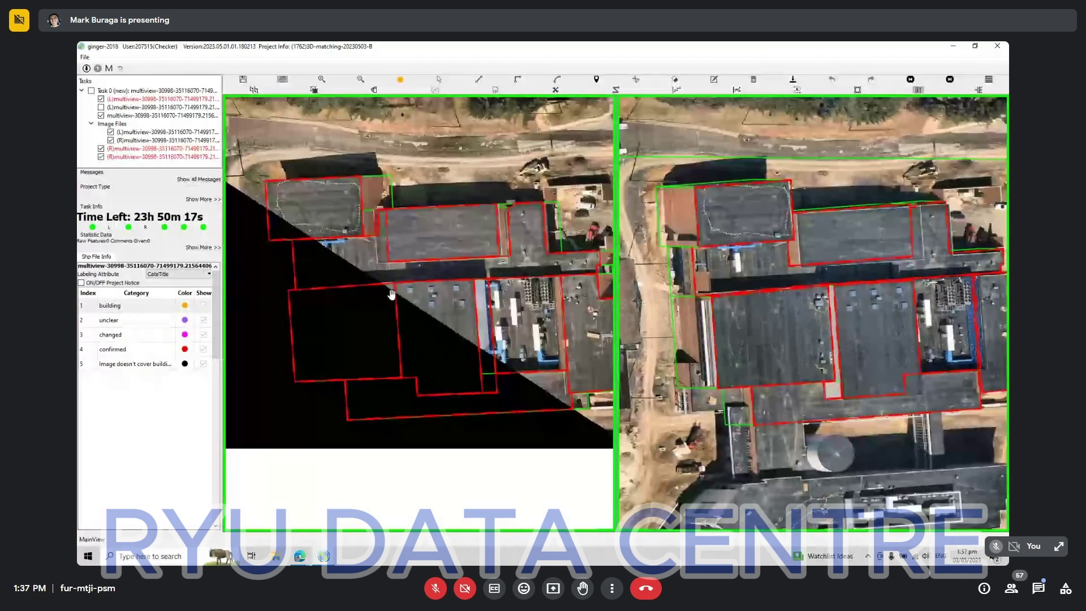
scroll(392, 295, up, 2)
drag(425, 318, 480, 335)
scroll(521, 319, down, 2)
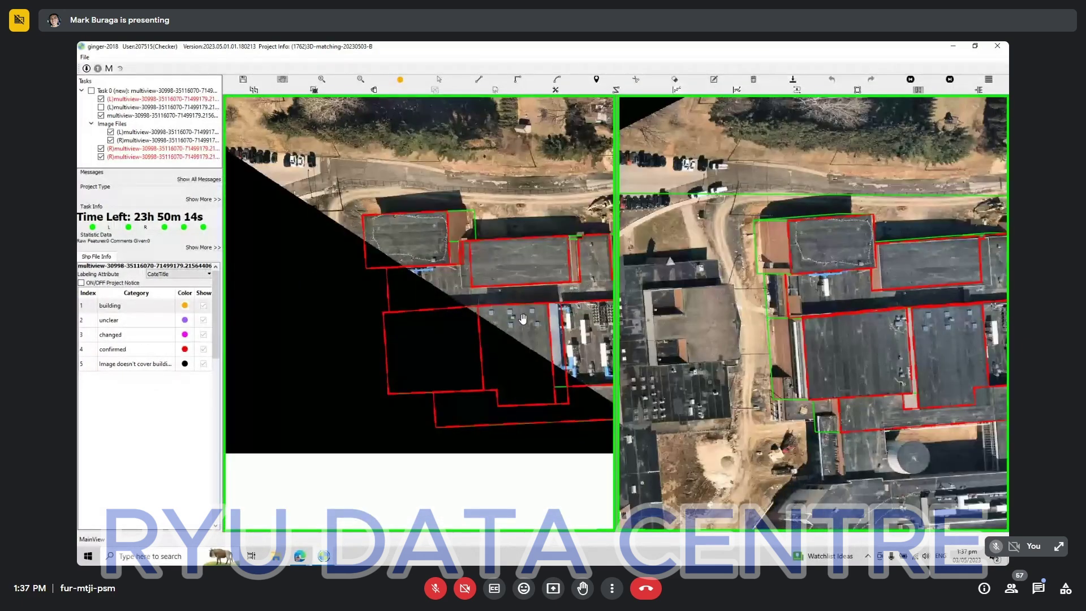
scroll(523, 319, down, 3)
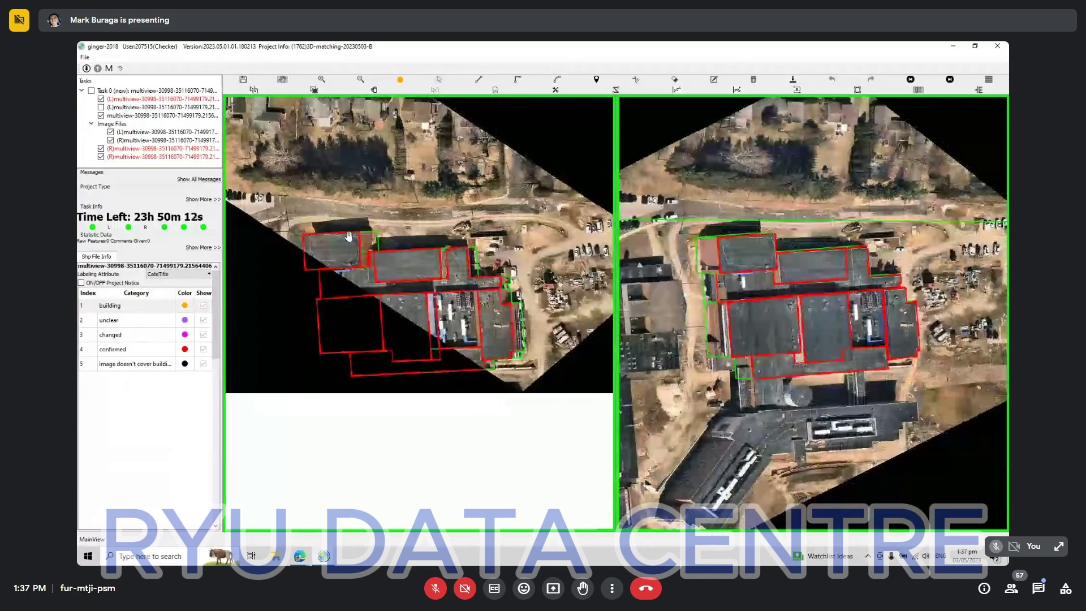
drag(310, 296, 353, 334)
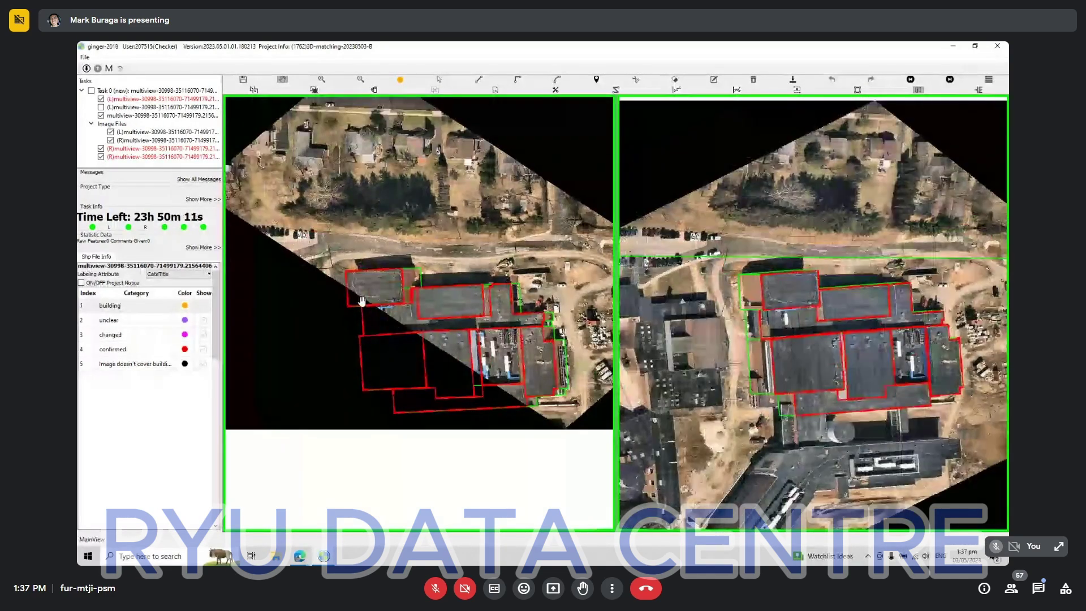
scroll(371, 310, up, 3)
key(s)
click(372, 325)
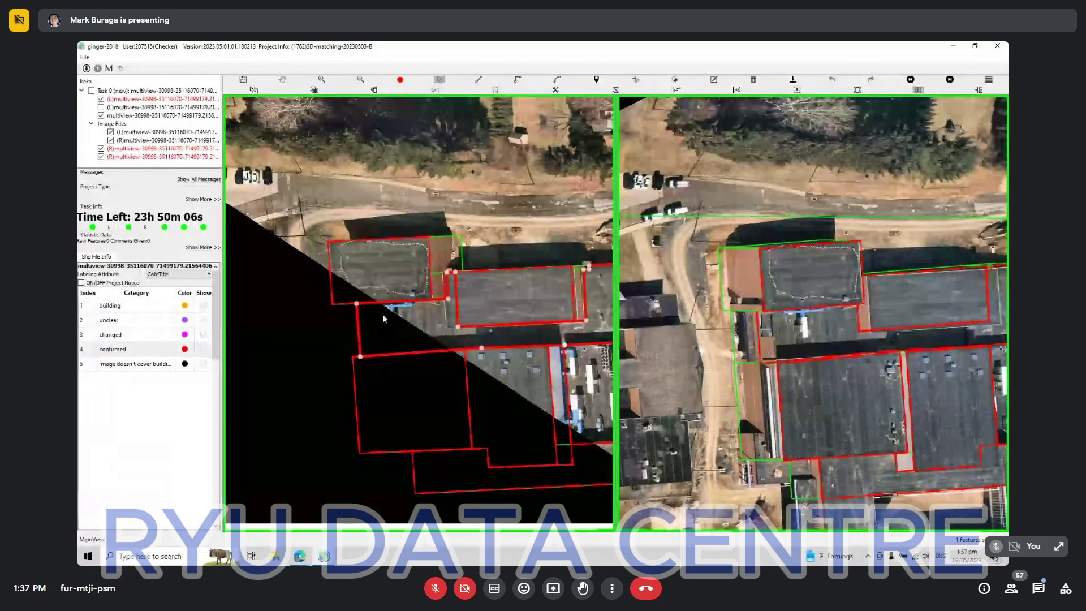
drag(359, 328, 374, 329)
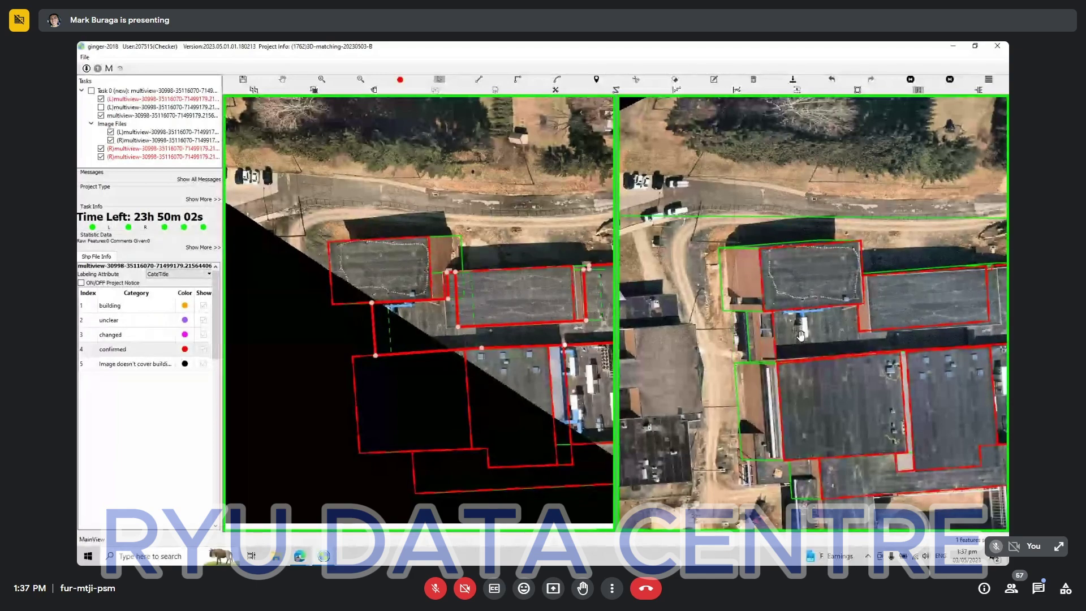
Check the shifted low-roof edge in the second comparison image with the outlines hidden and shown
scroll(800, 335, down, 2)
drag(801, 334, 723, 322)
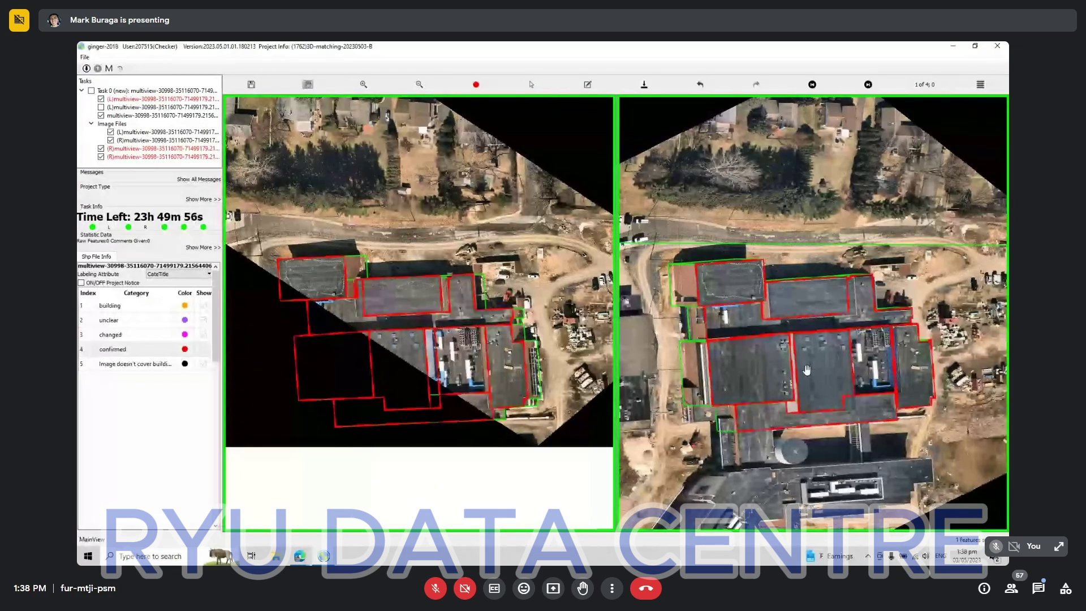
key(Right)
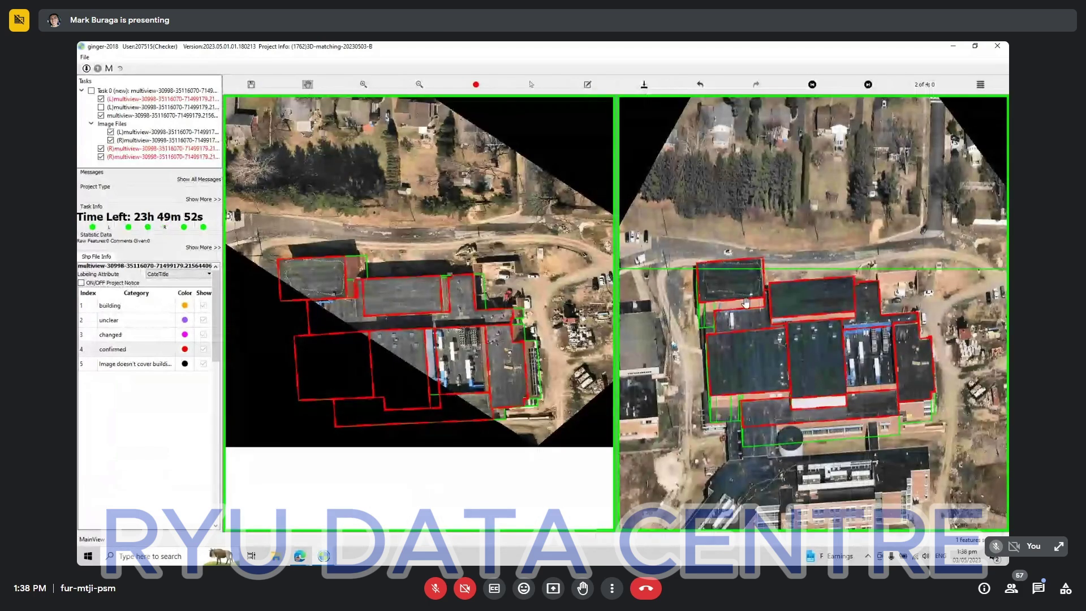
scroll(727, 331, up, 2)
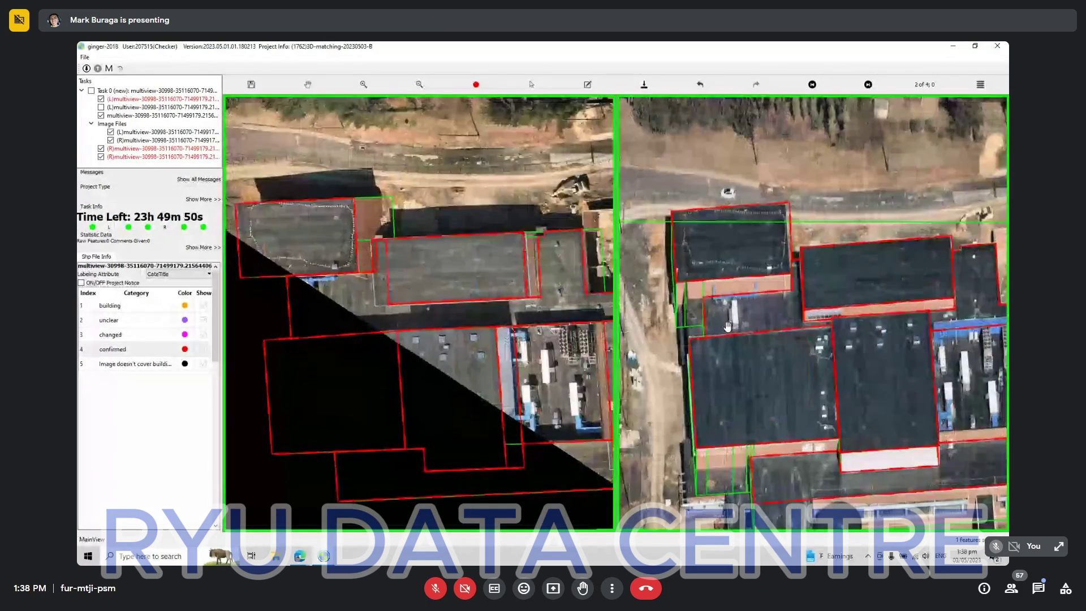
key(space)
key(space)
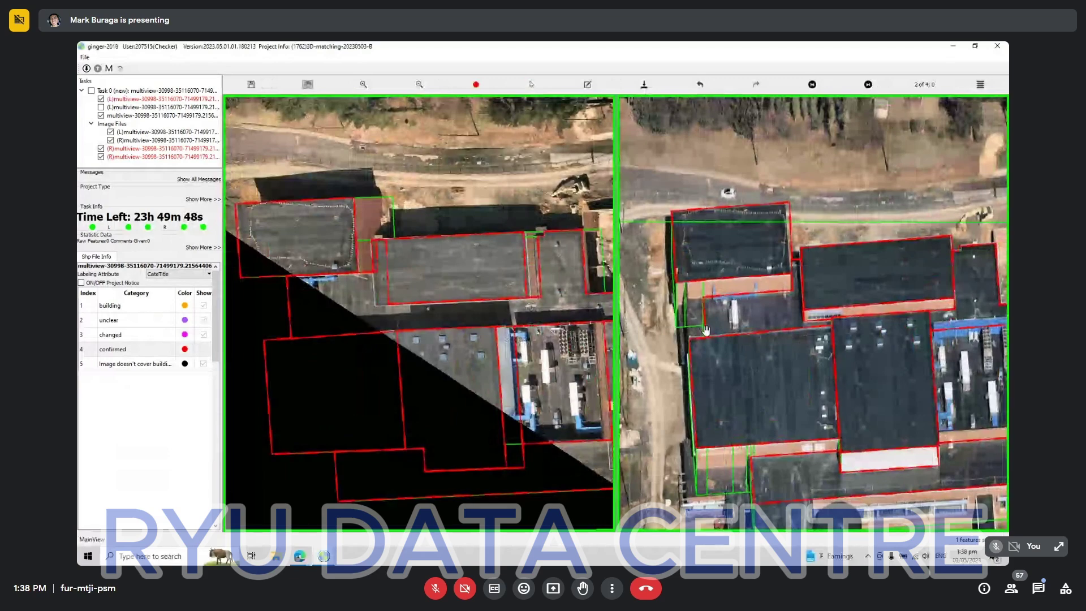
Compare the low connecting roof with its outlines hidden, and undo the shift of its west edge
key(s)
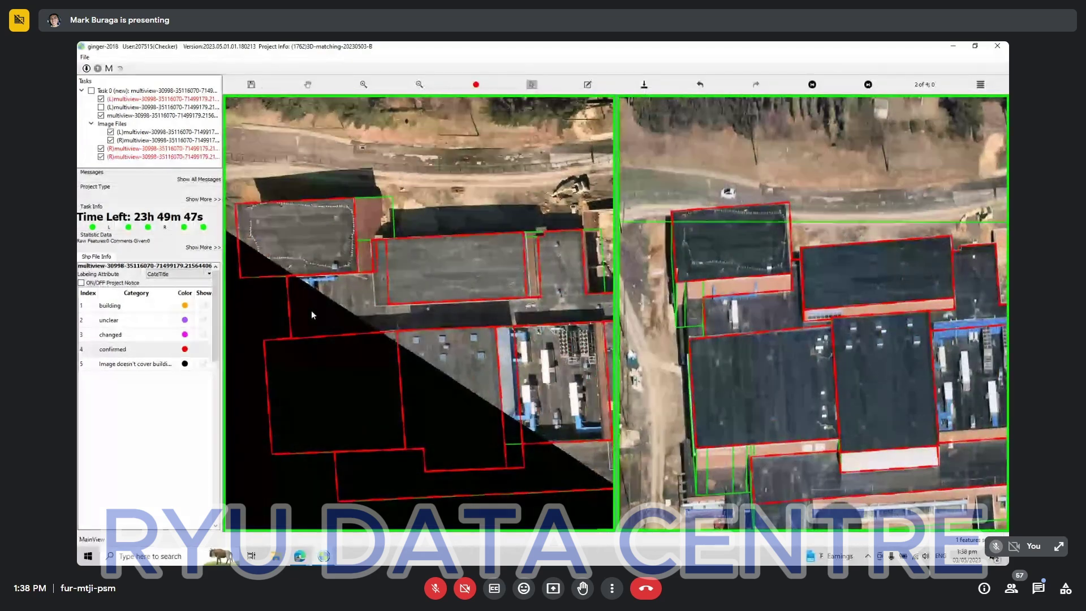
click(311, 310)
key(space)
key(space)
key(space)
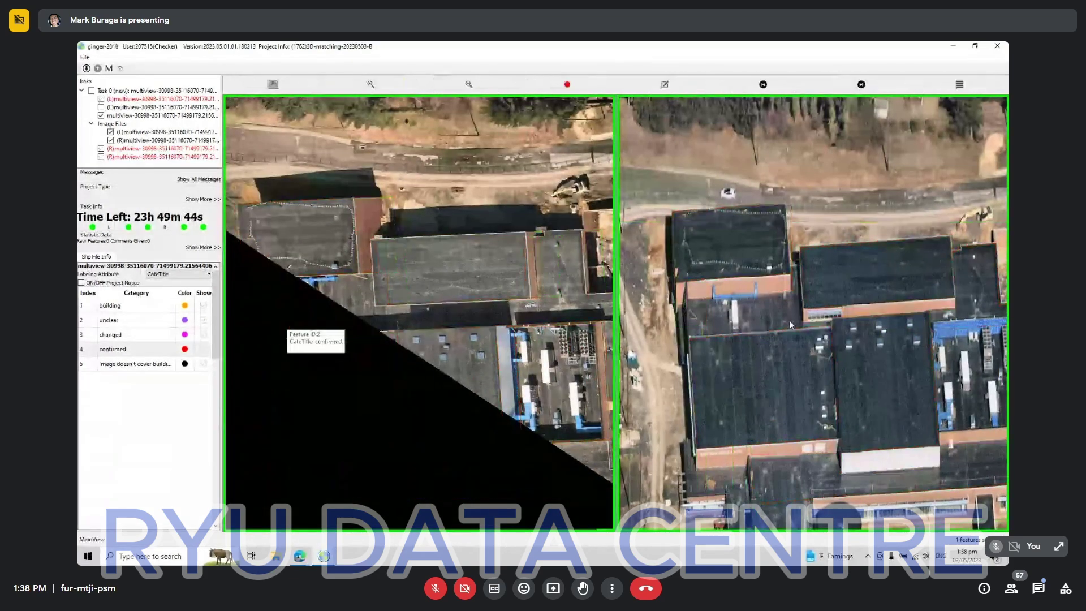
key(h)
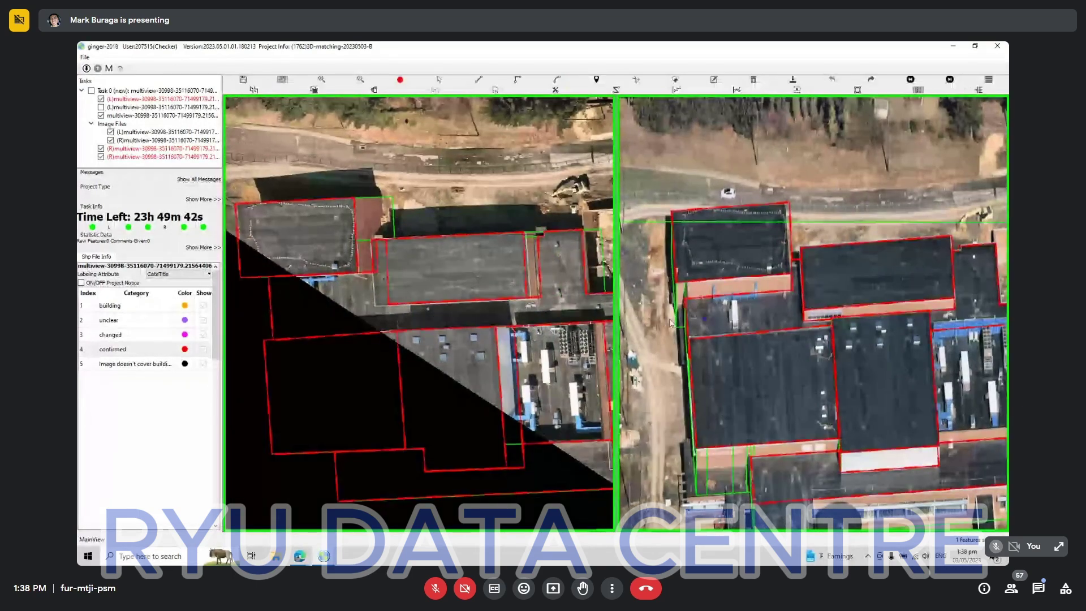
Examine the roof outlines across the whole building complex in all four comparison images, ending on the first
key(h)
key(h)
key(h)
drag(959, 351, 770, 344)
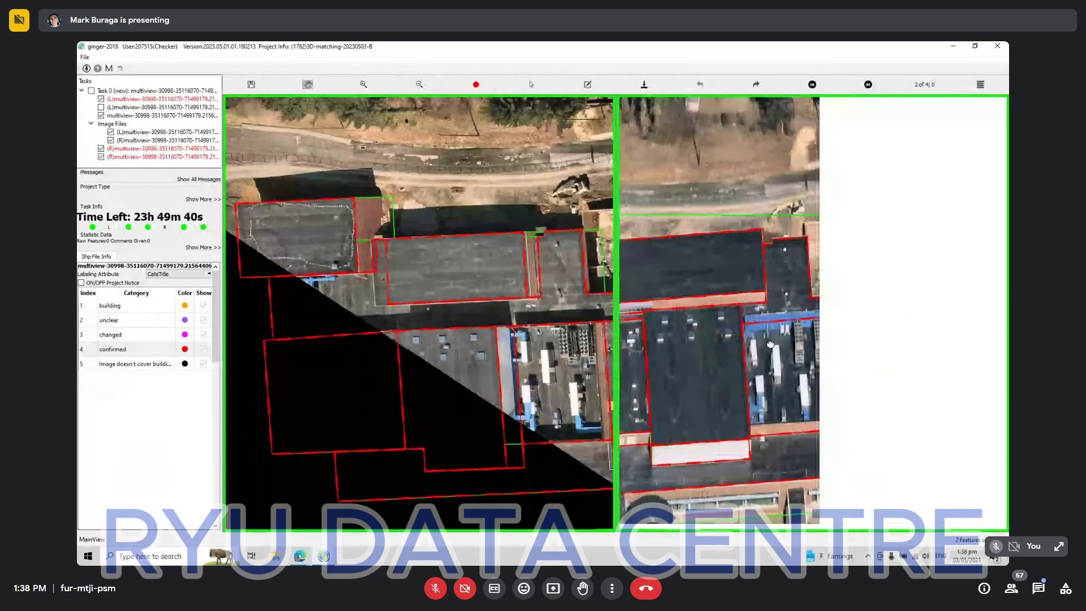
drag(854, 289, 975, 184)
drag(872, 315, 788, 353)
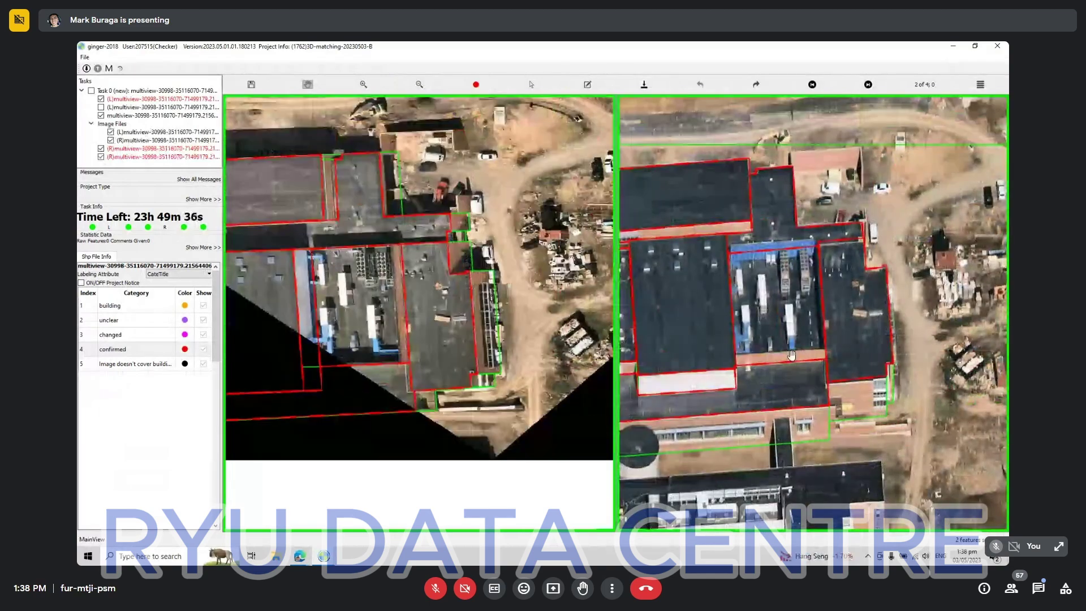
key(Right)
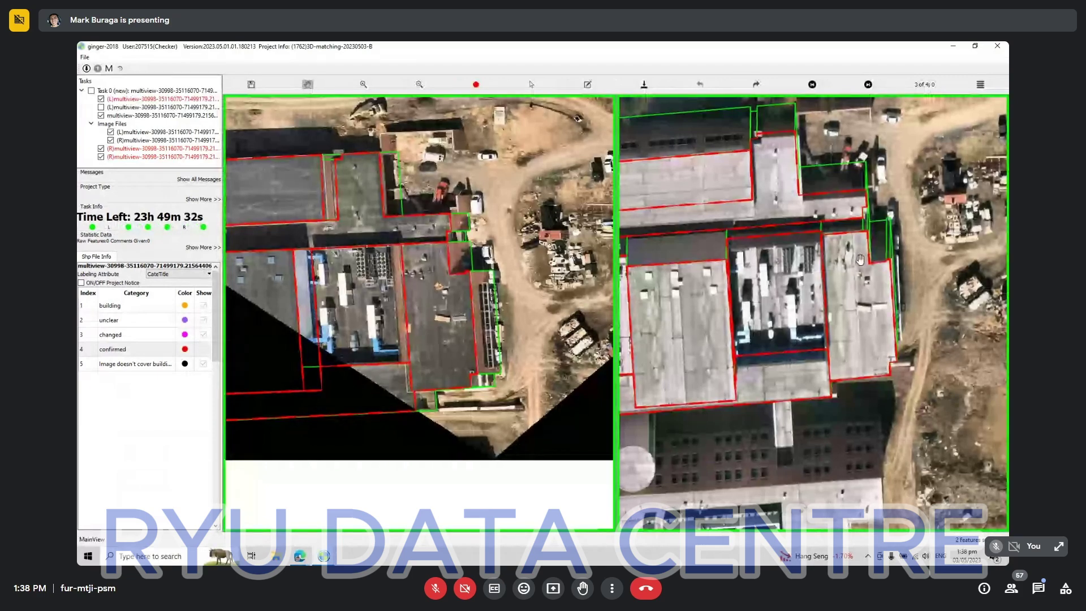
drag(670, 184, 882, 259)
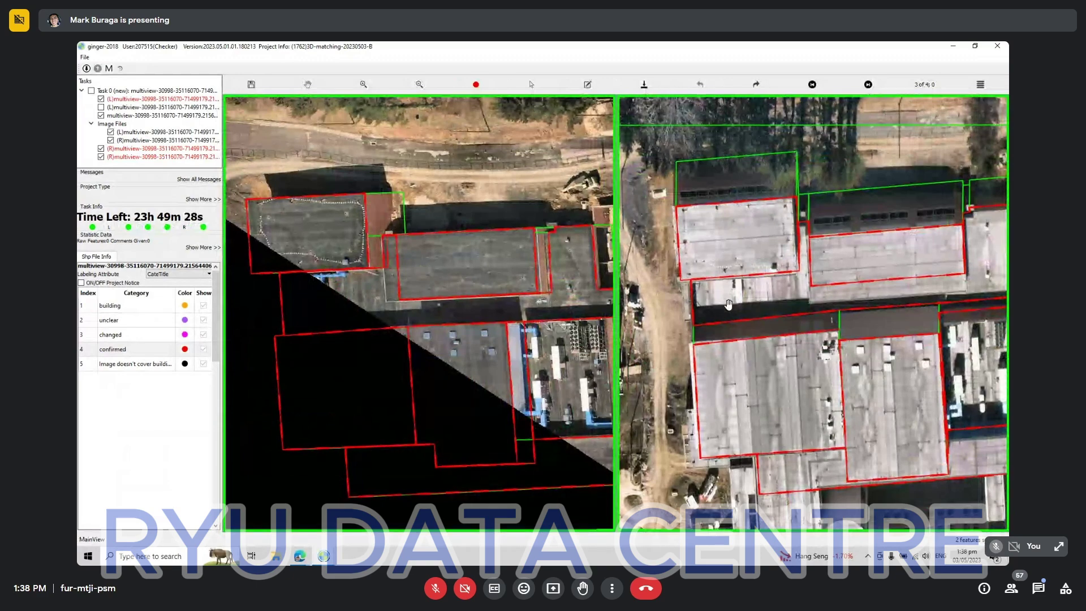
key(Right)
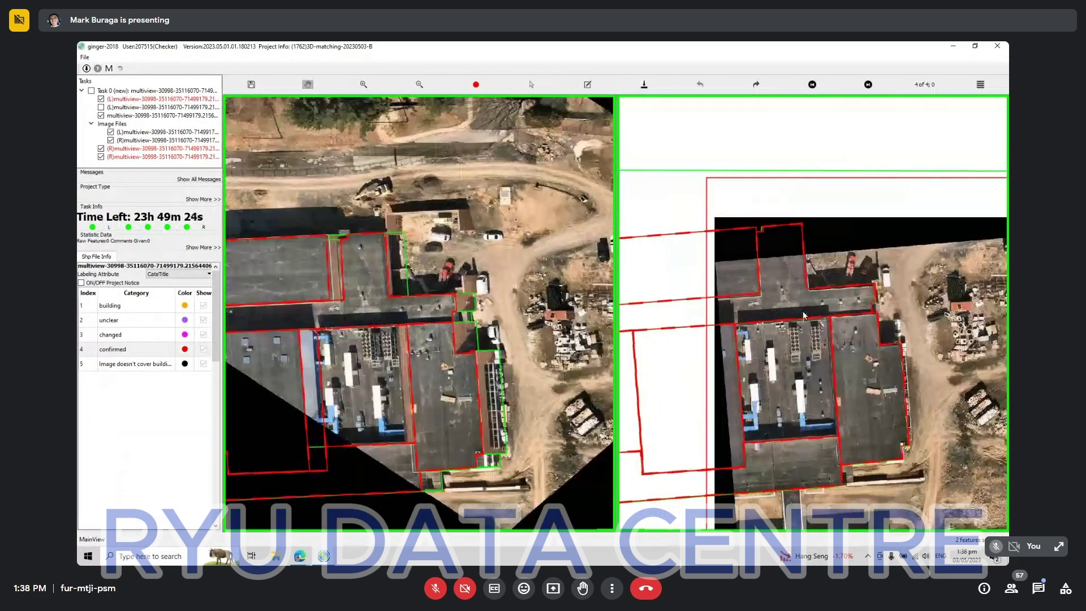
key(Right)
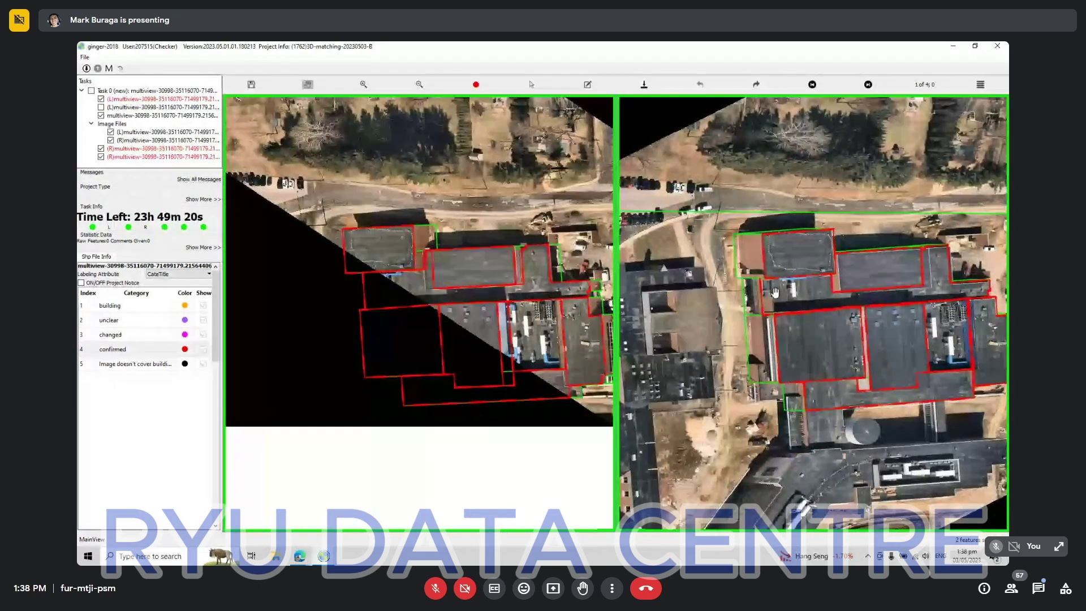
scroll(775, 291, up, 4)
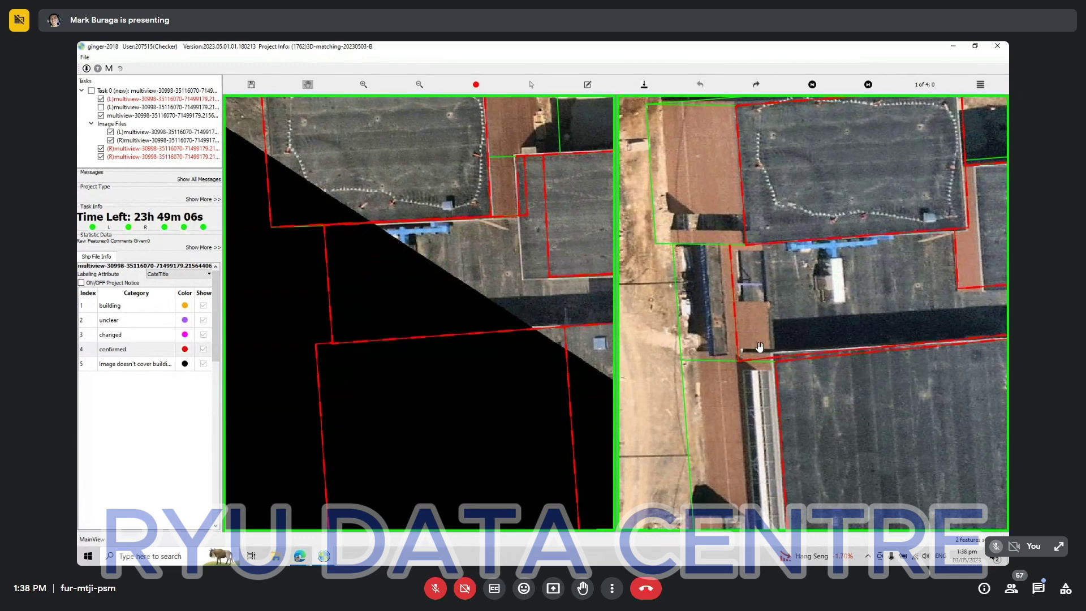
scroll(781, 293, down, 1)
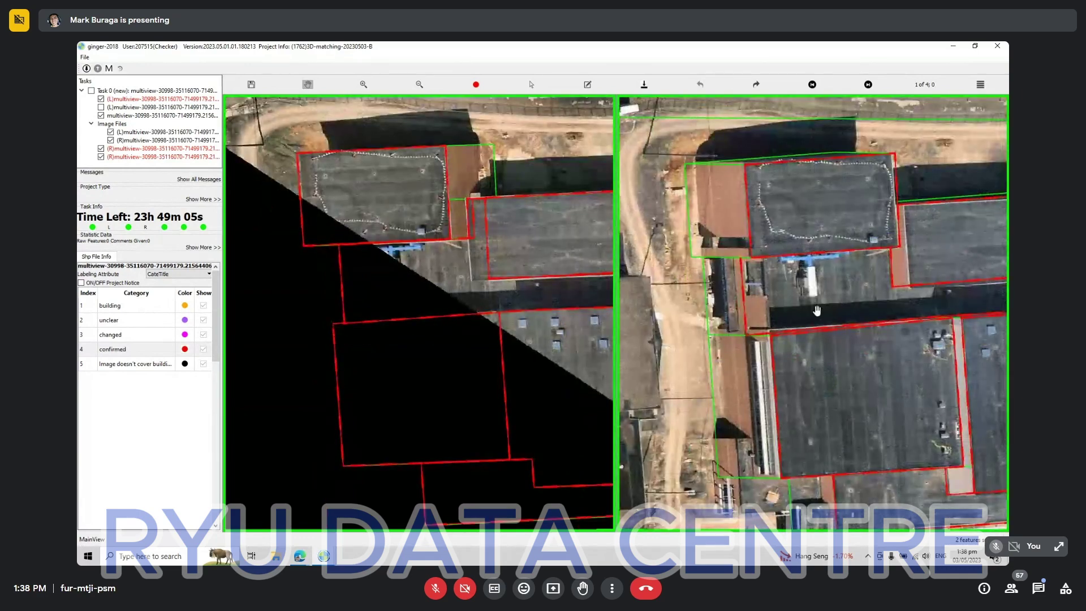
scroll(815, 311, down, 2)
key(space)
scroll(840, 337, up, 3)
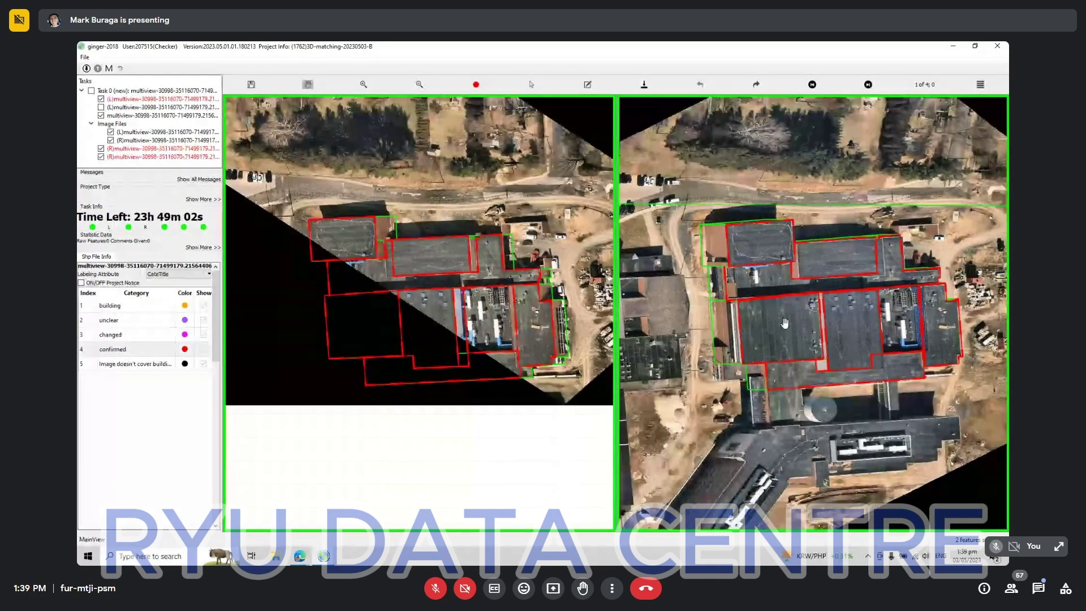
Switch to the other ginger-2018 task and inspect the small gabled roof's outline in the second comparison image
click(329, 556)
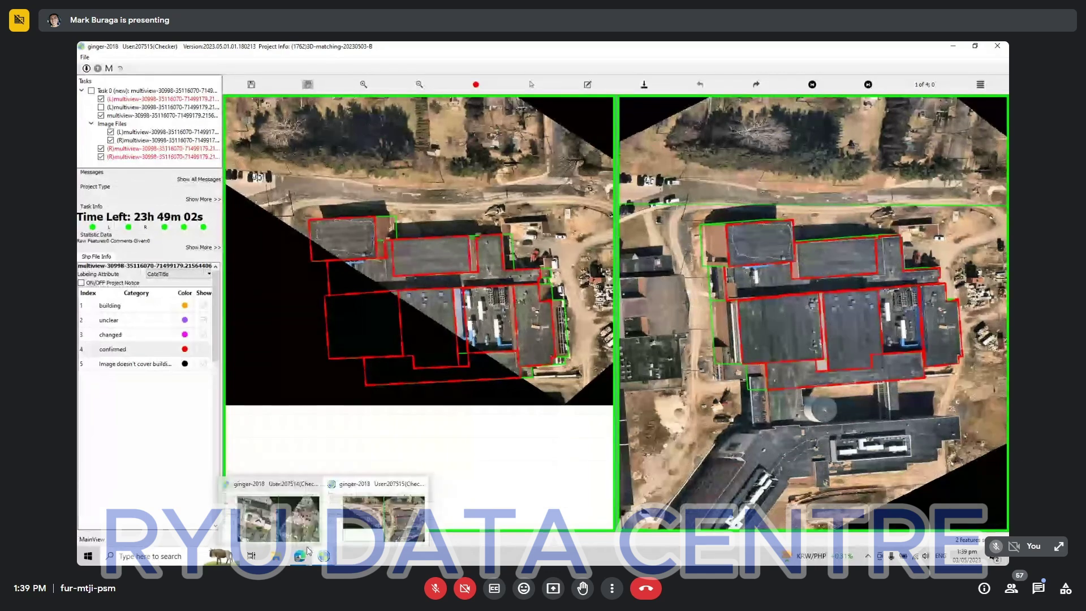
click(293, 499)
scroll(440, 327, up, 2)
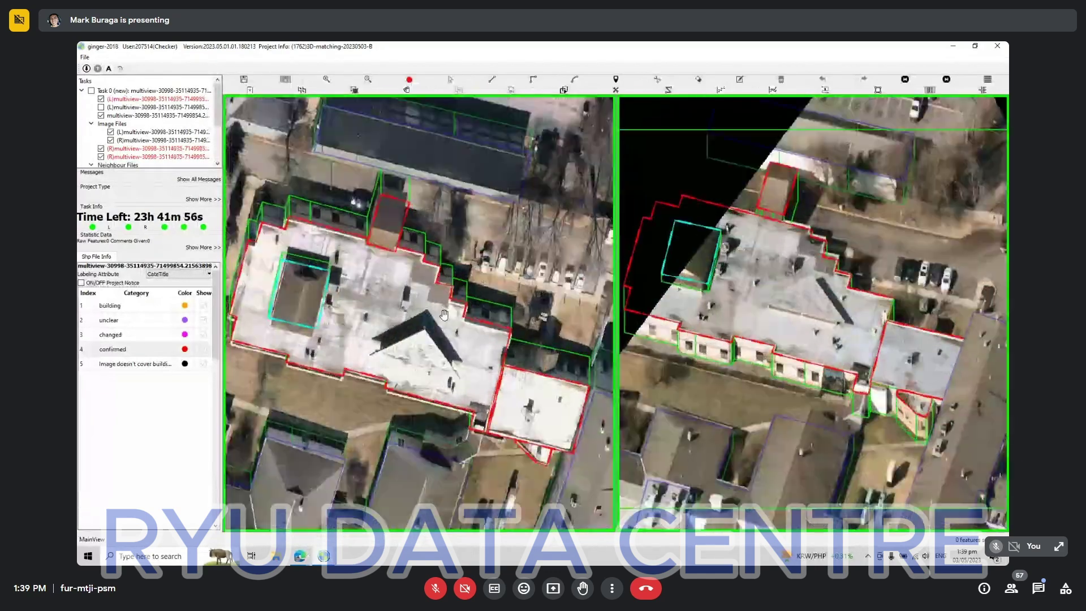
drag(842, 304, 911, 326)
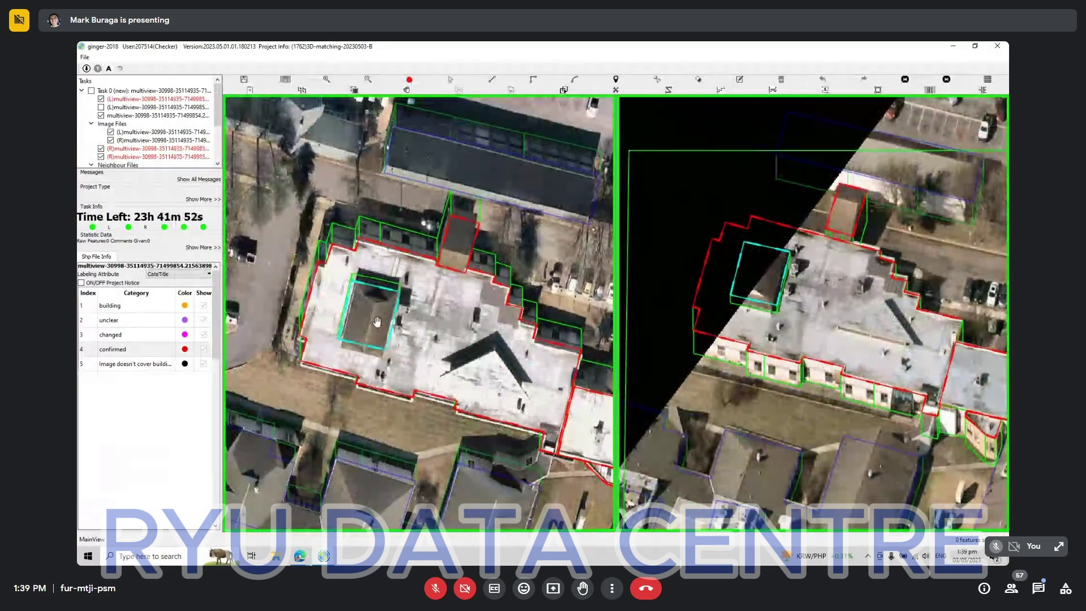
click(377, 324)
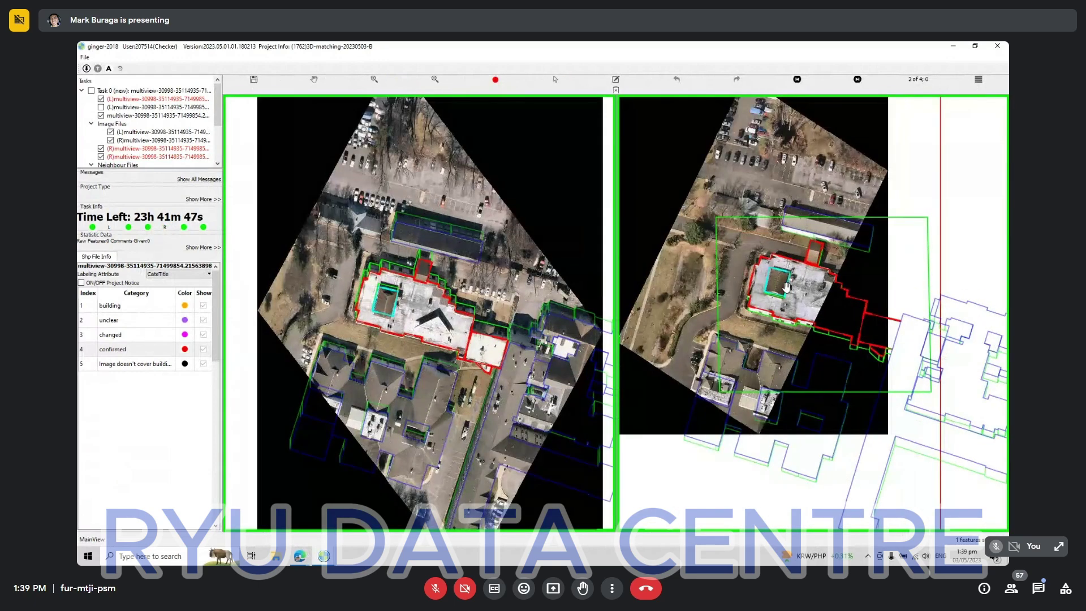
scroll(786, 287, up, 5)
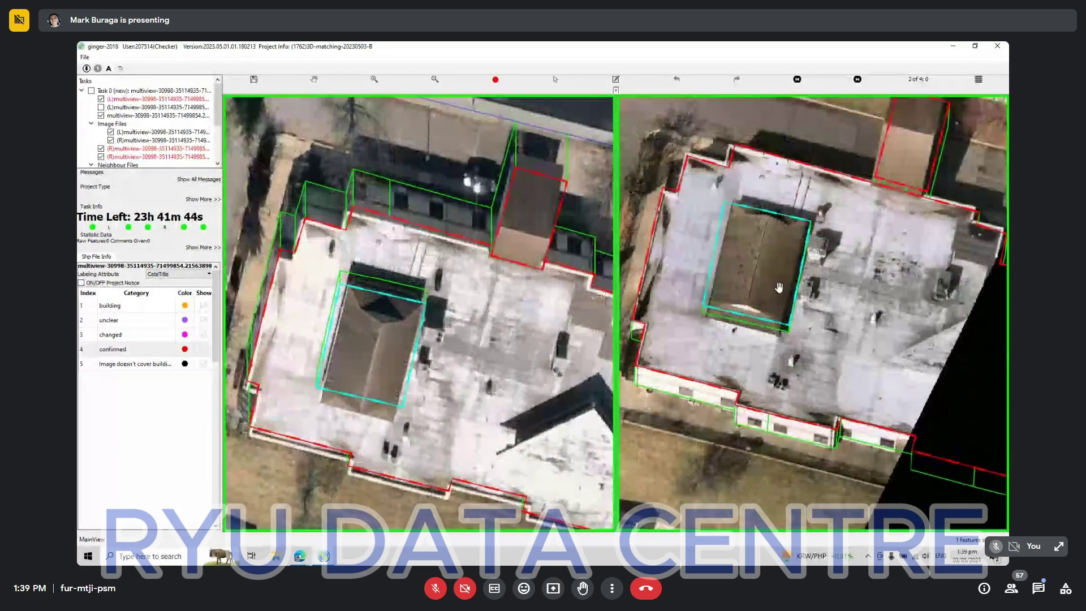
Delete the small gabled roof's outline and redraw it as a four-corner confirmed polygon in the left image
click(387, 351)
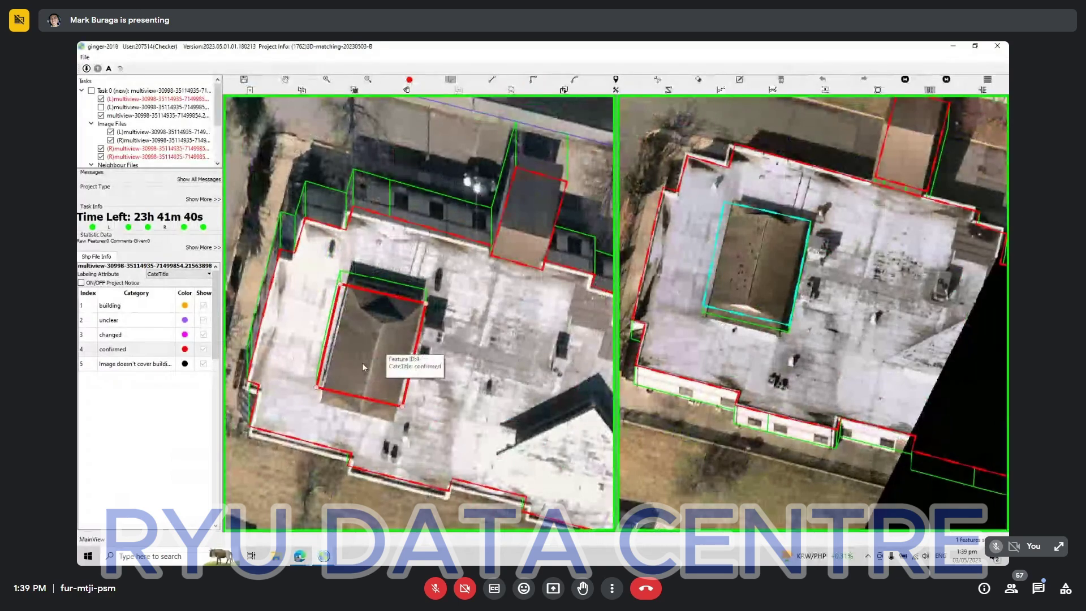
key(Delete)
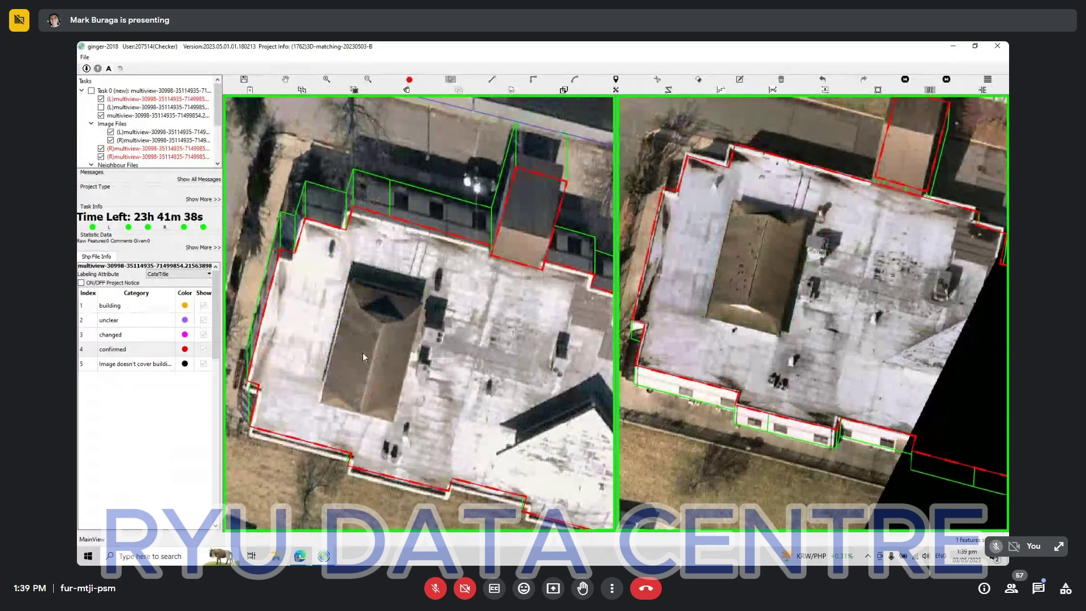
click(423, 302)
click(393, 422)
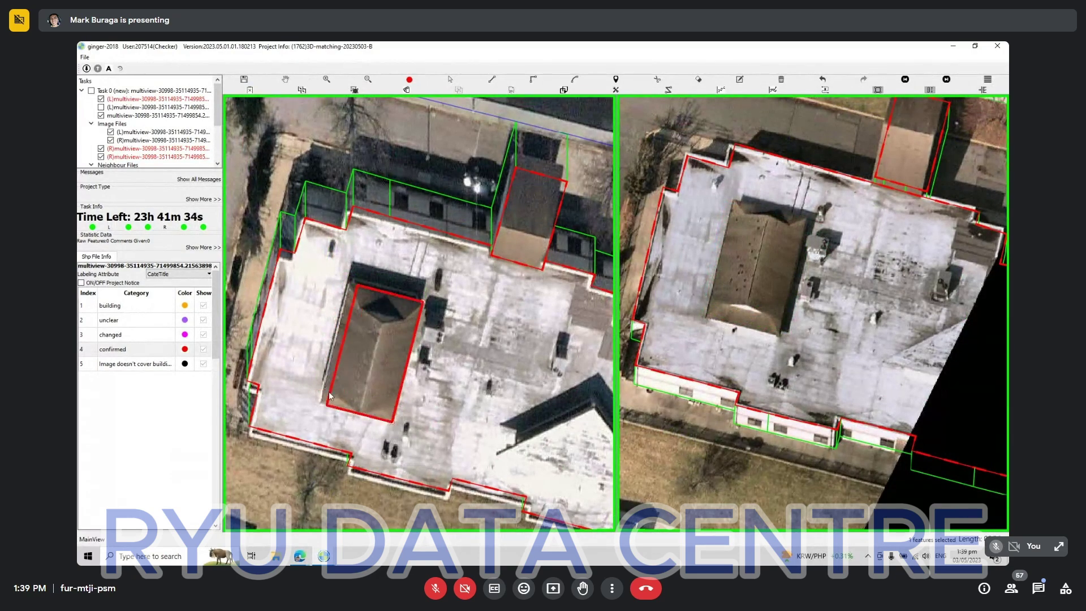
click(320, 402)
double_click(351, 282)
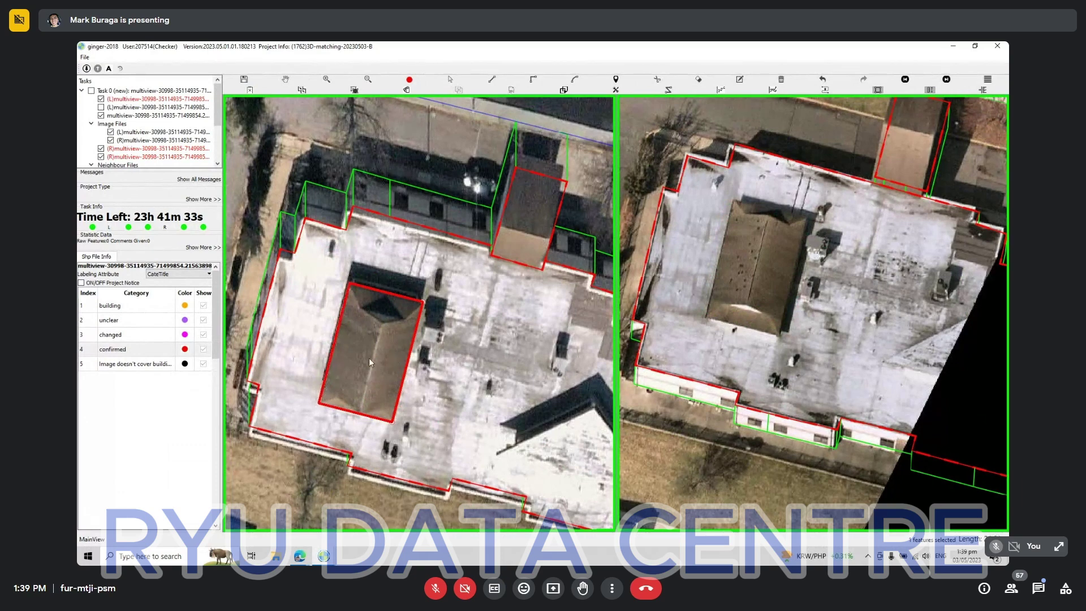
key(Escape)
Raise the redrawn gabled roof's outline above the flat roof until it matches the roof in the second comparison image
click(370, 358)
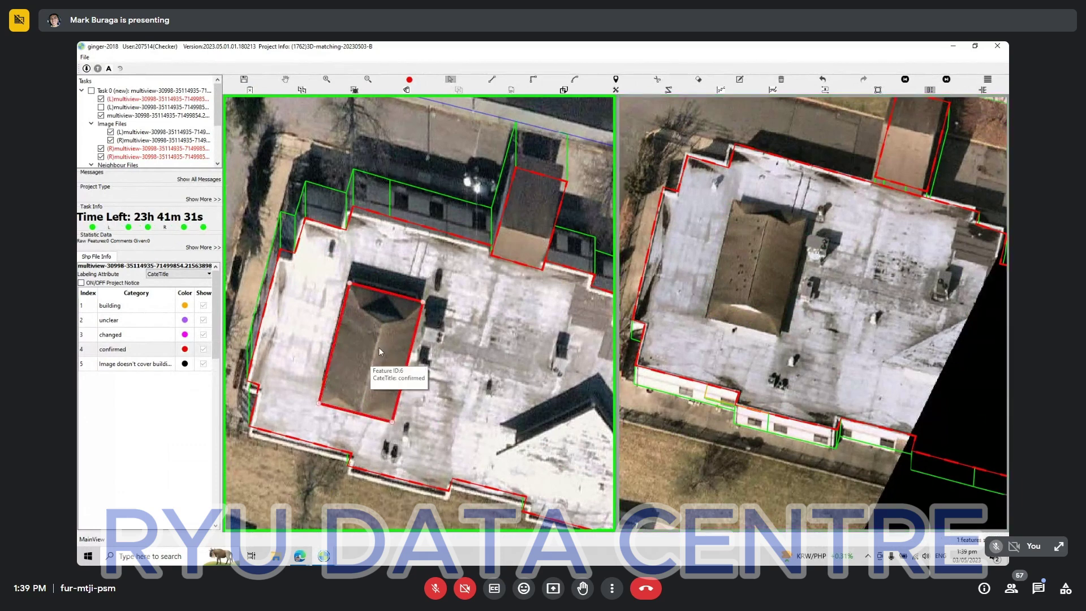
click(428, 339)
key(m)
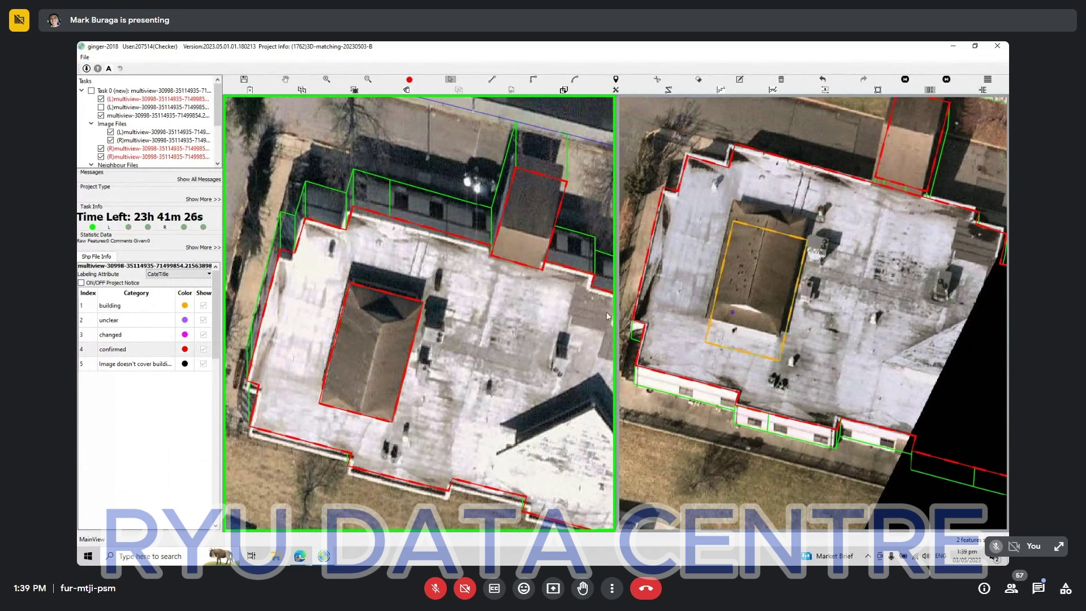
click(361, 351)
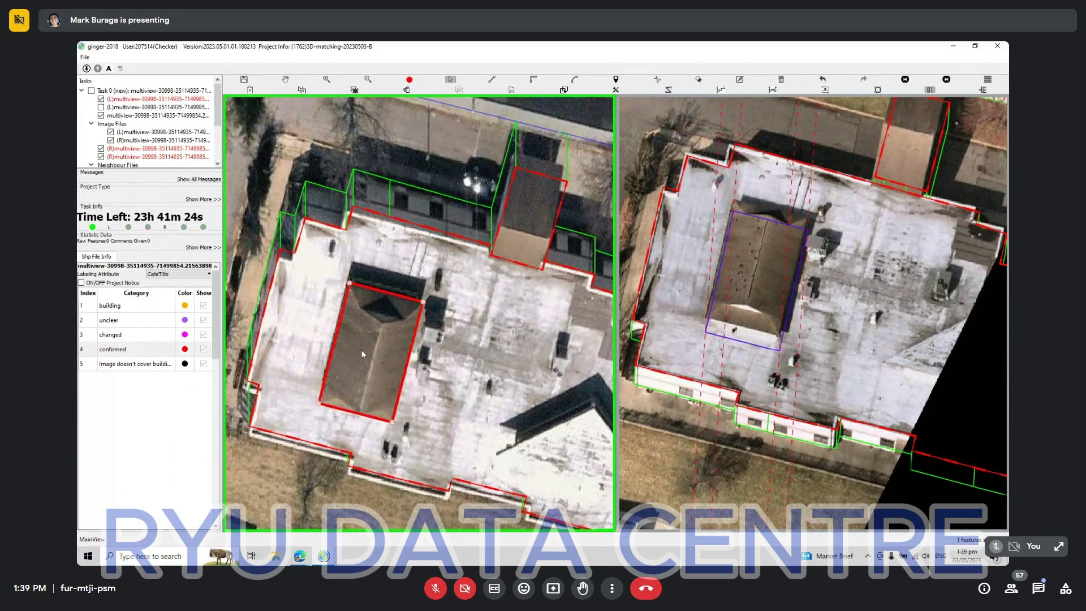
scroll(363, 352, up, 1)
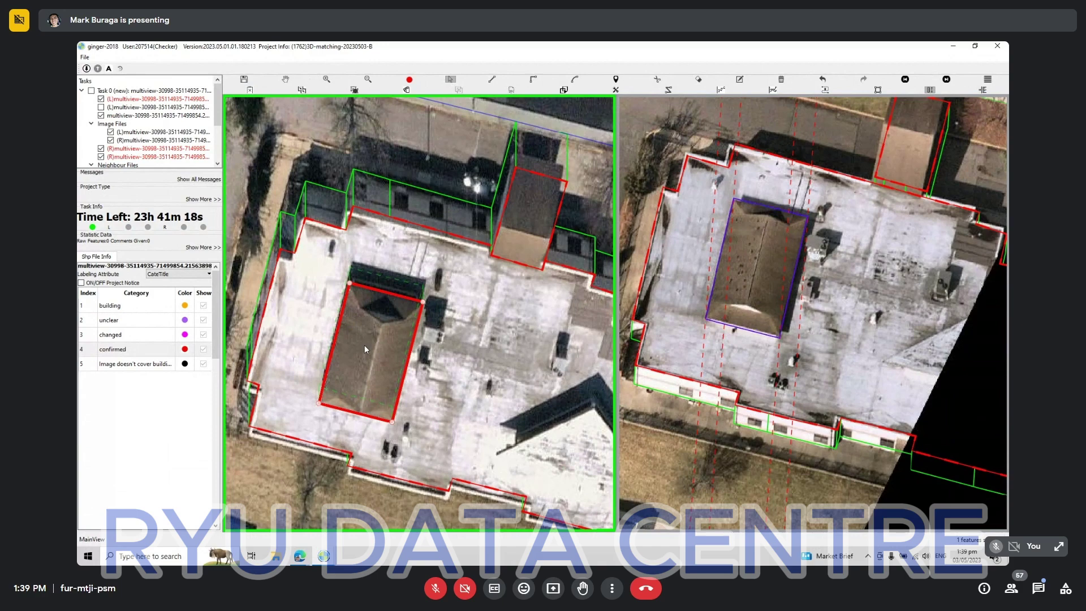
click(764, 288)
key(space)
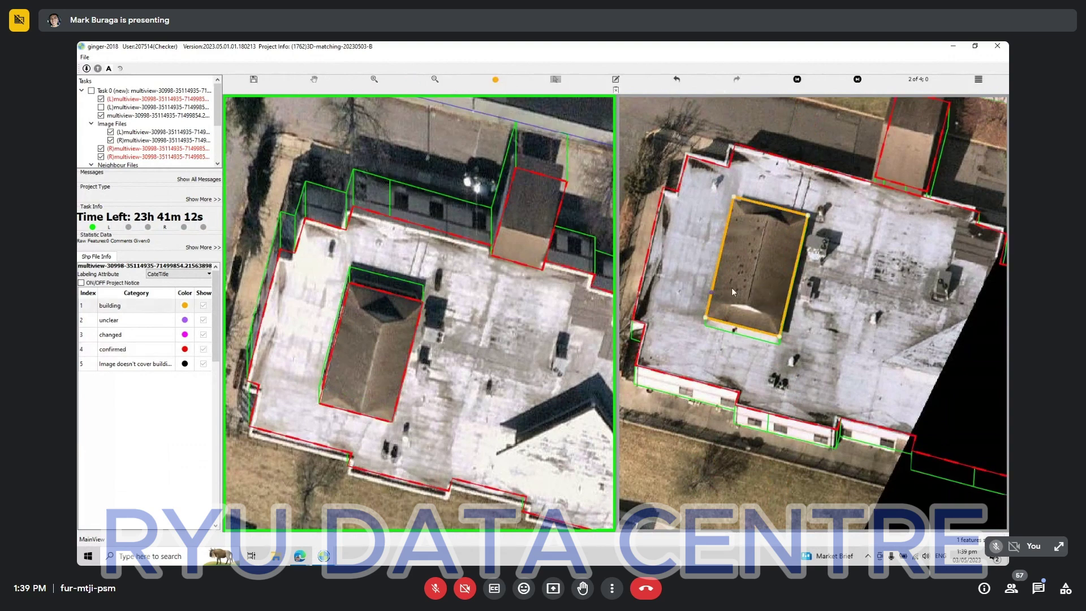
Check the gabled roof's outline and mark it as confirmed in the second, third and fourth comparison images
click(747, 286)
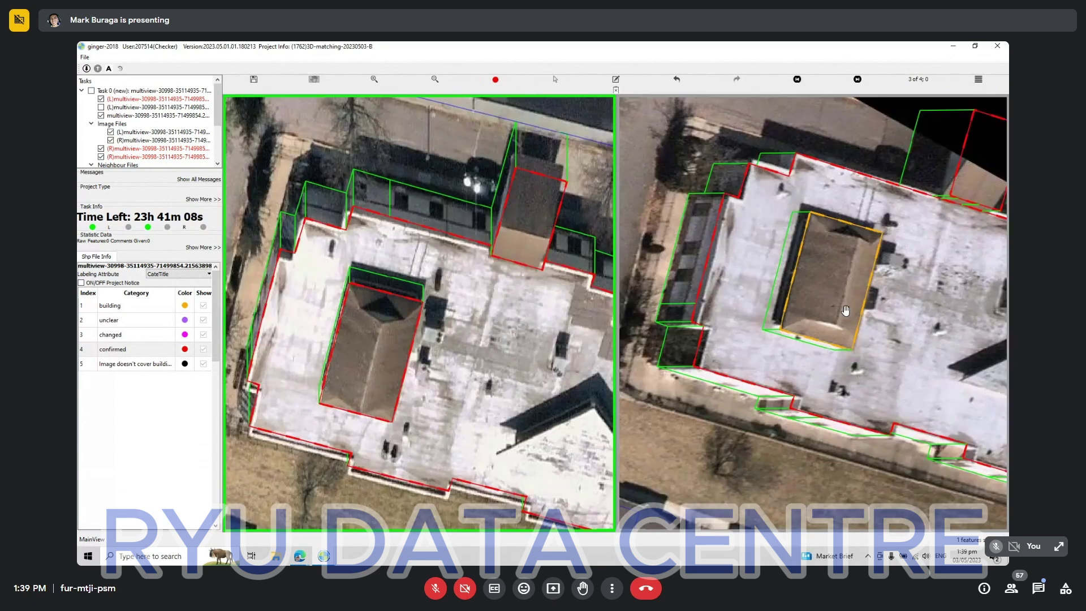
click(845, 310)
scroll(855, 310, down, 2)
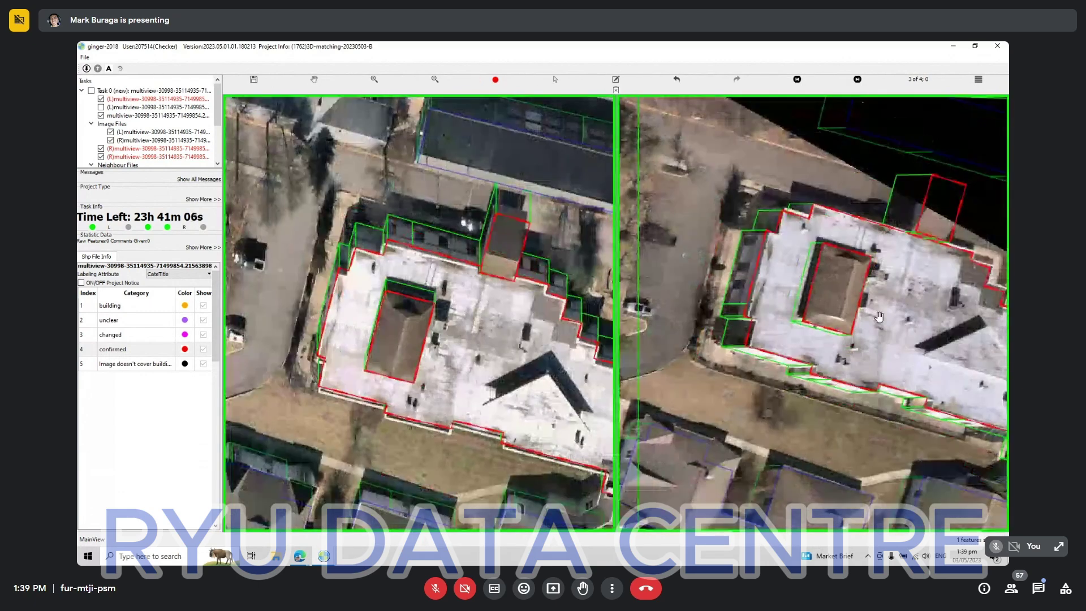
drag(983, 344, 783, 288)
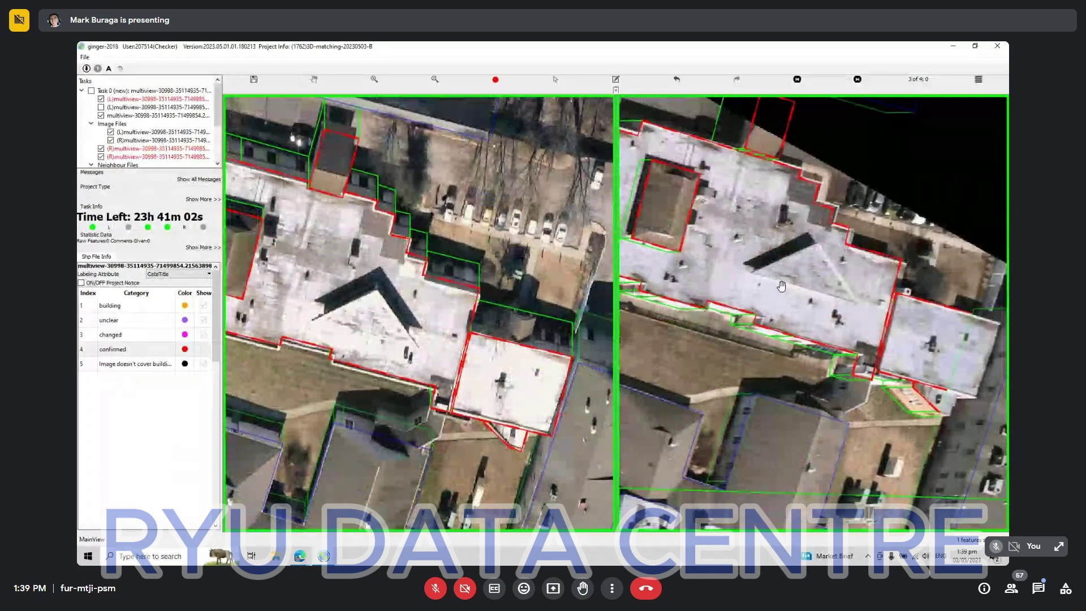
key(Right)
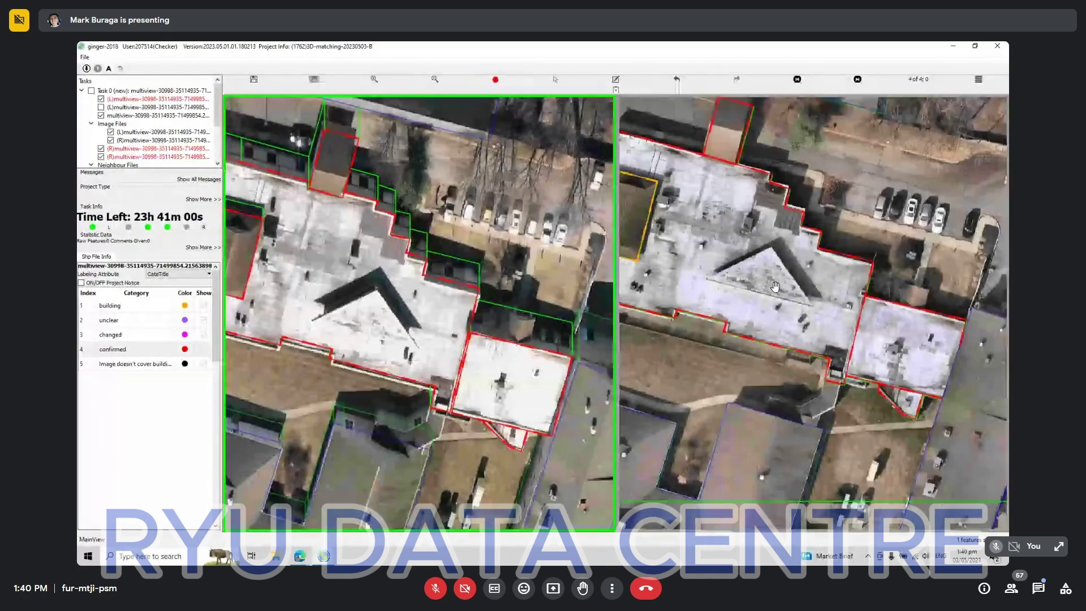
scroll(393, 320, up, 2)
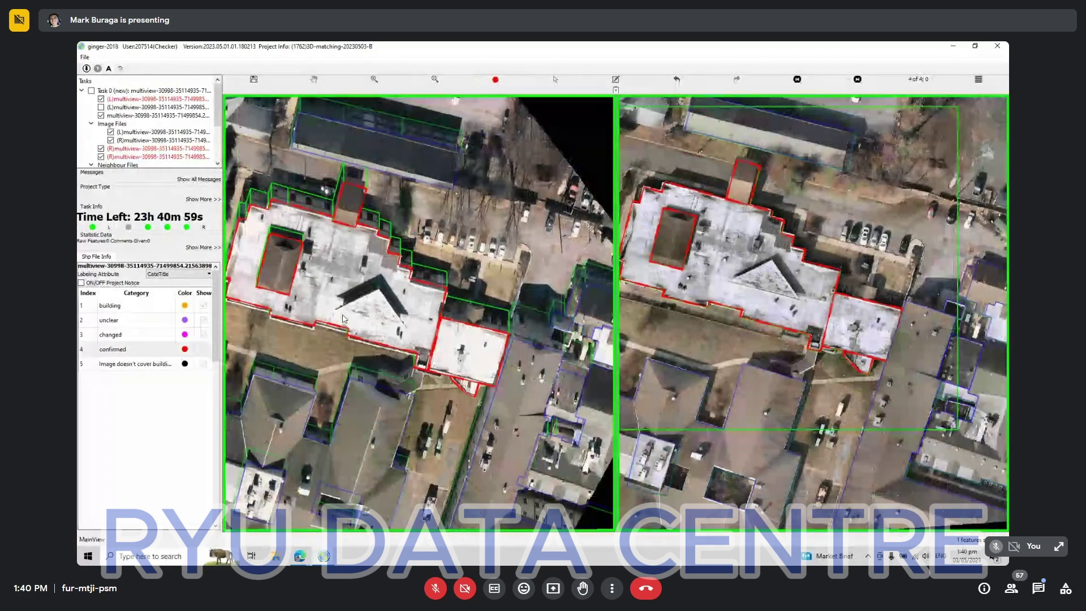
Draw a three-corner confirmed polygon around the raised triangular roof in the left image
scroll(357, 315, up, 1)
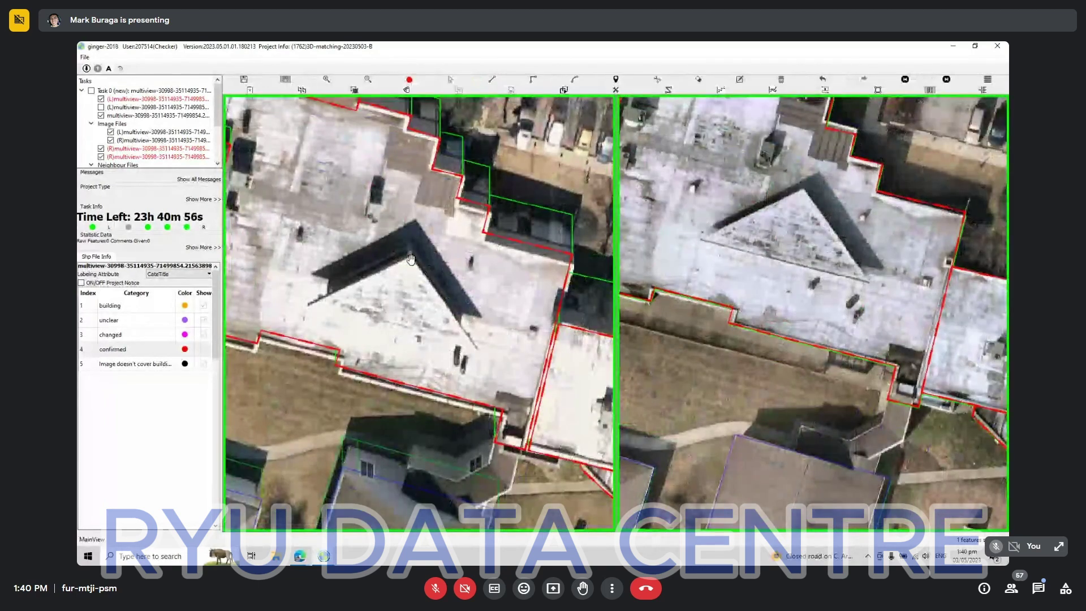
key(Escape)
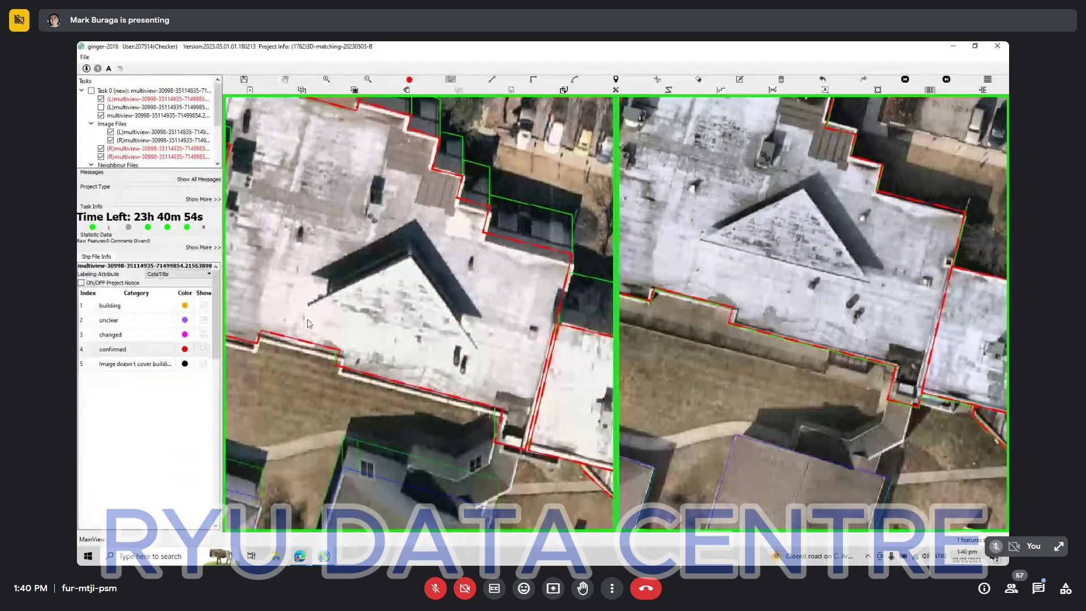
key(l)
key(Escape)
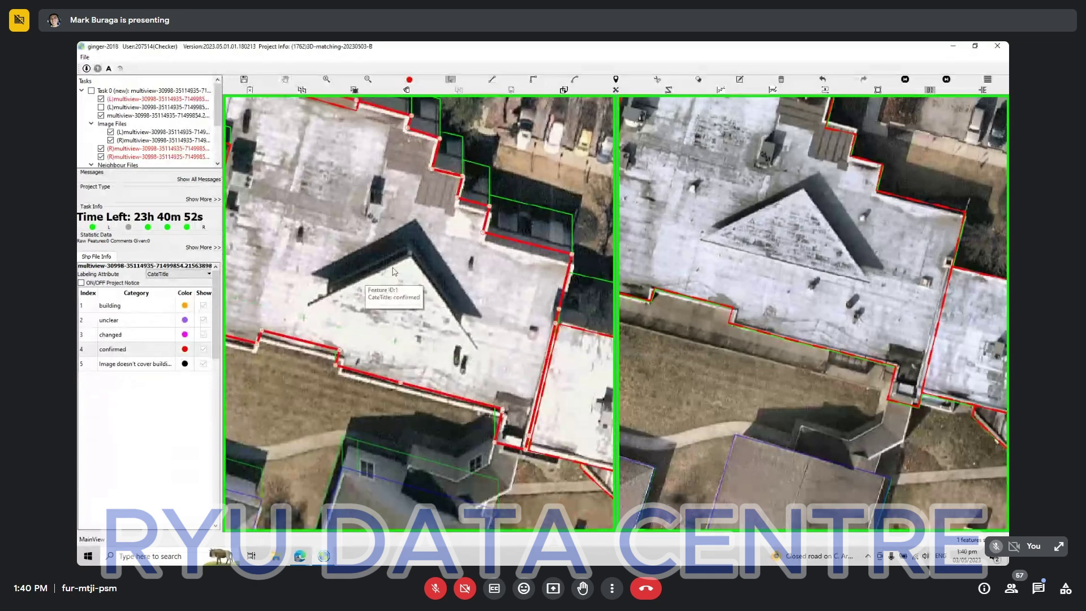
key(l)
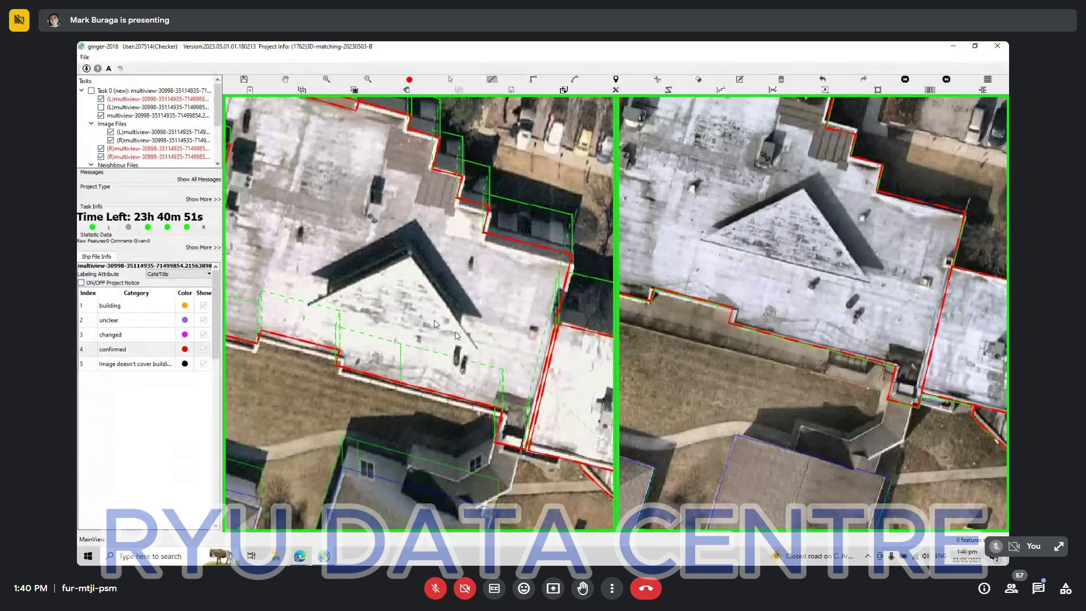
click(409, 257)
click(475, 344)
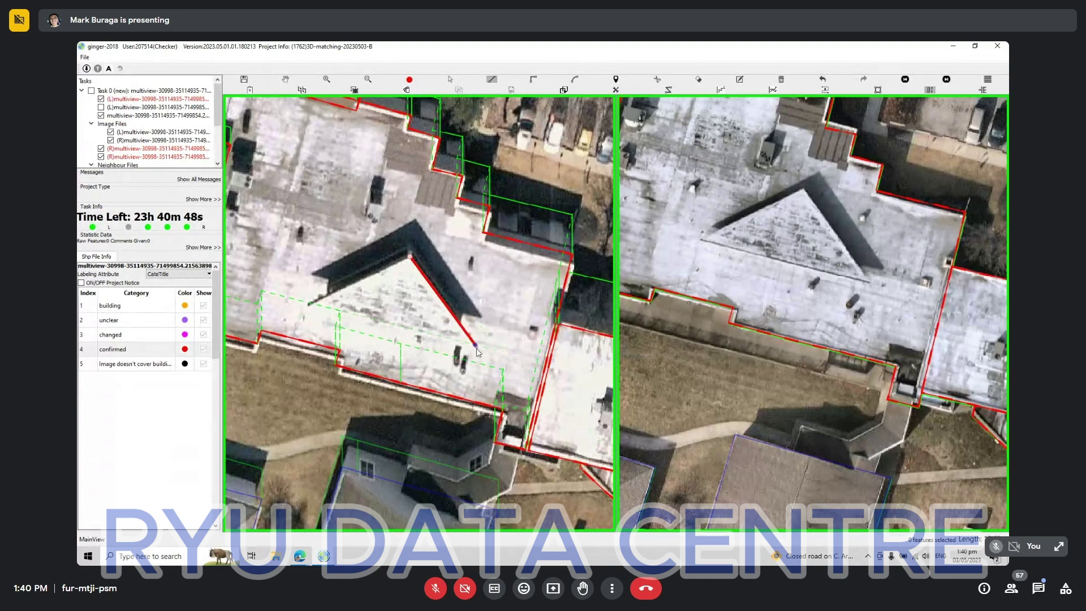
click(478, 352)
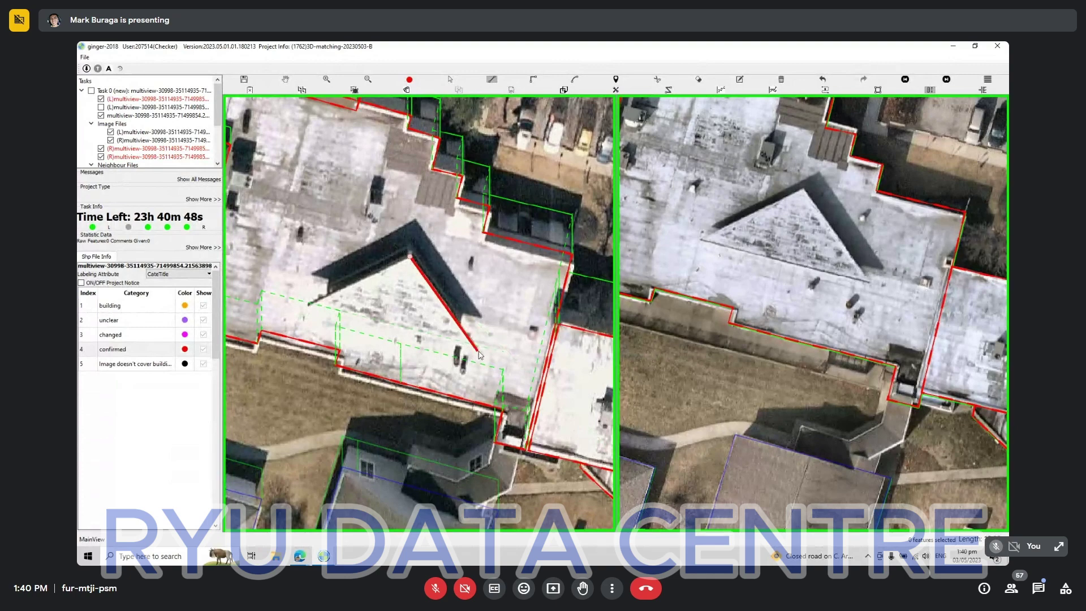
click(307, 307)
right_click(393, 290)
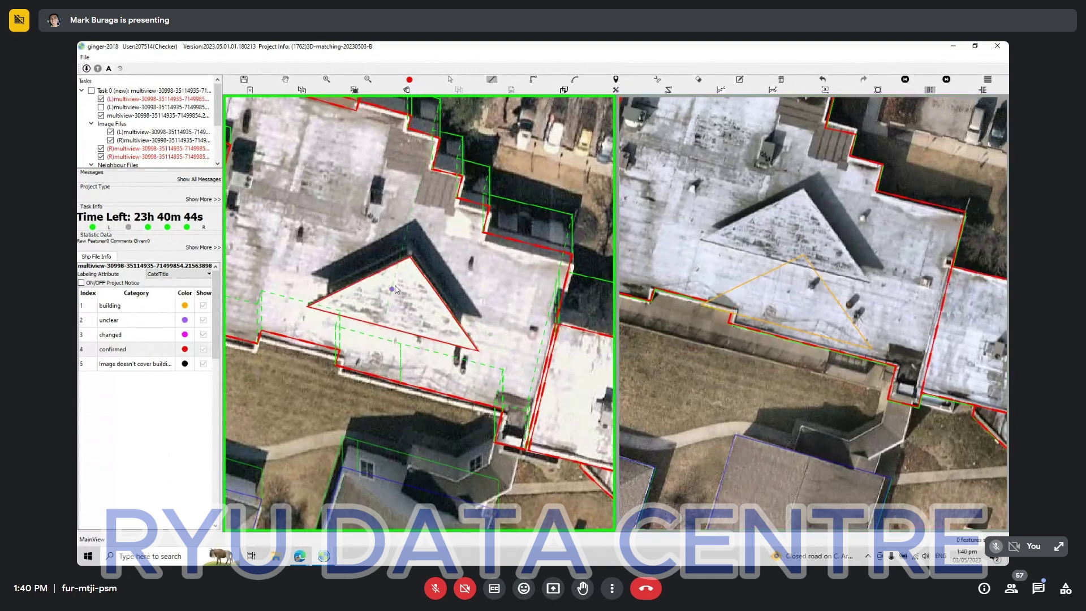
Raise the triangular outline from the main flat roof's level to match the fourth comparison image, and save
key(s)
drag(524, 197, 325, 337)
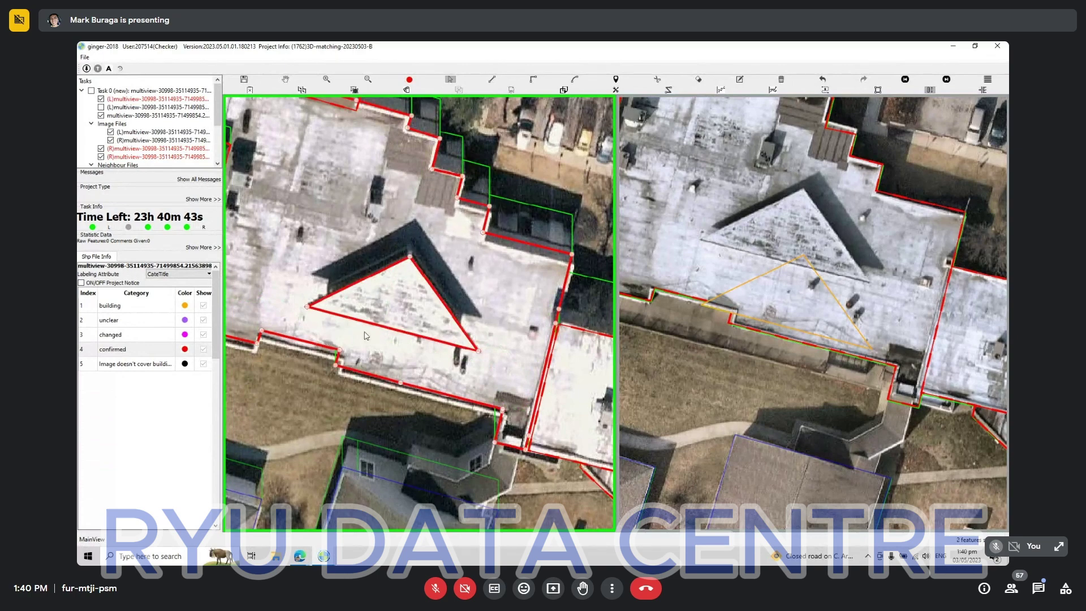
key(h)
click(413, 306)
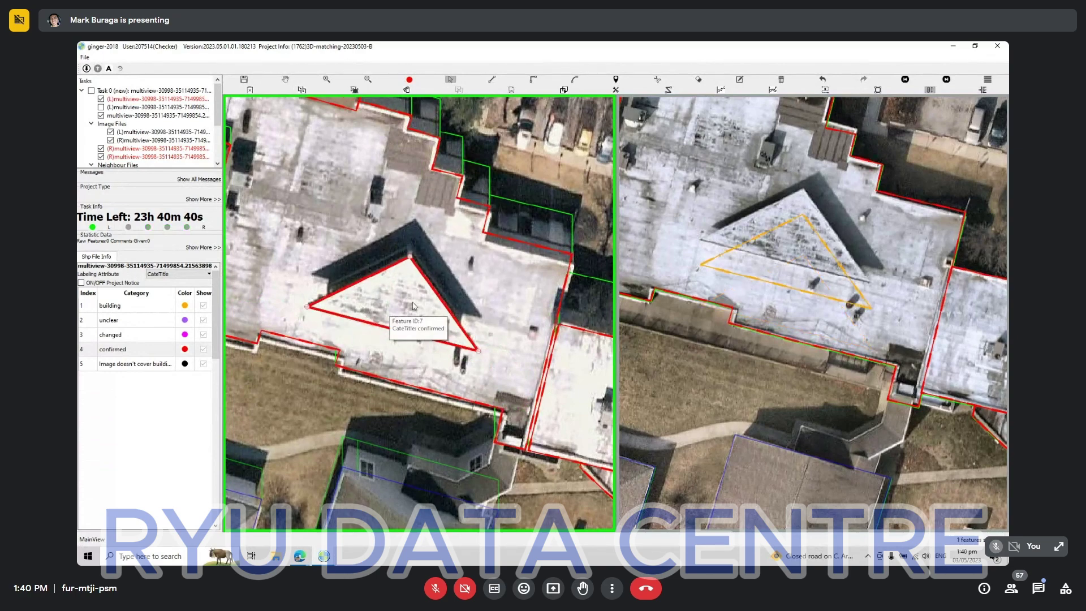
drag(402, 292, 412, 272)
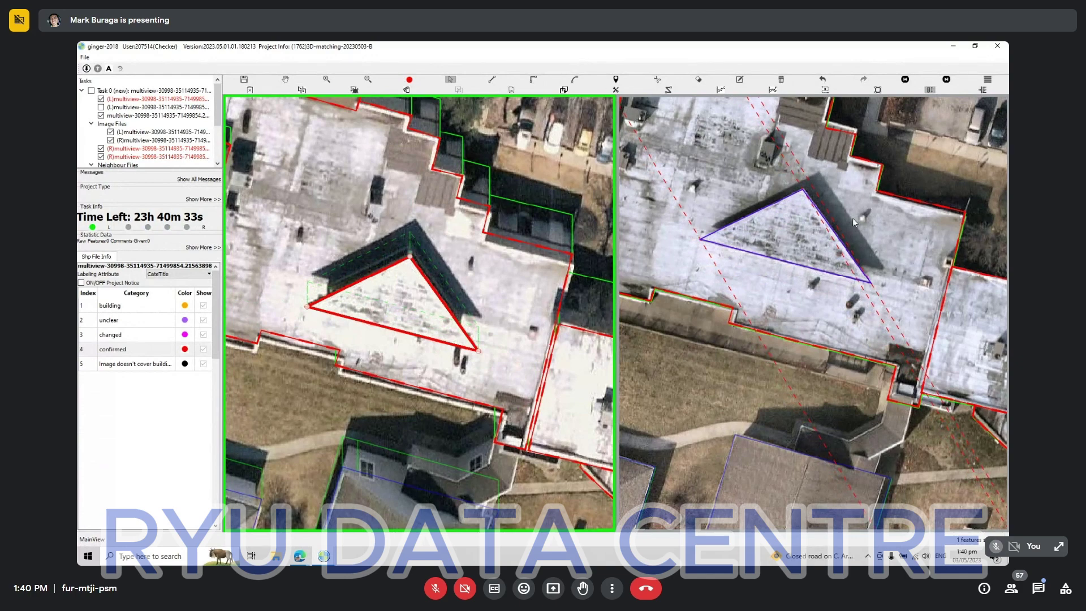
key(ctrl+s)
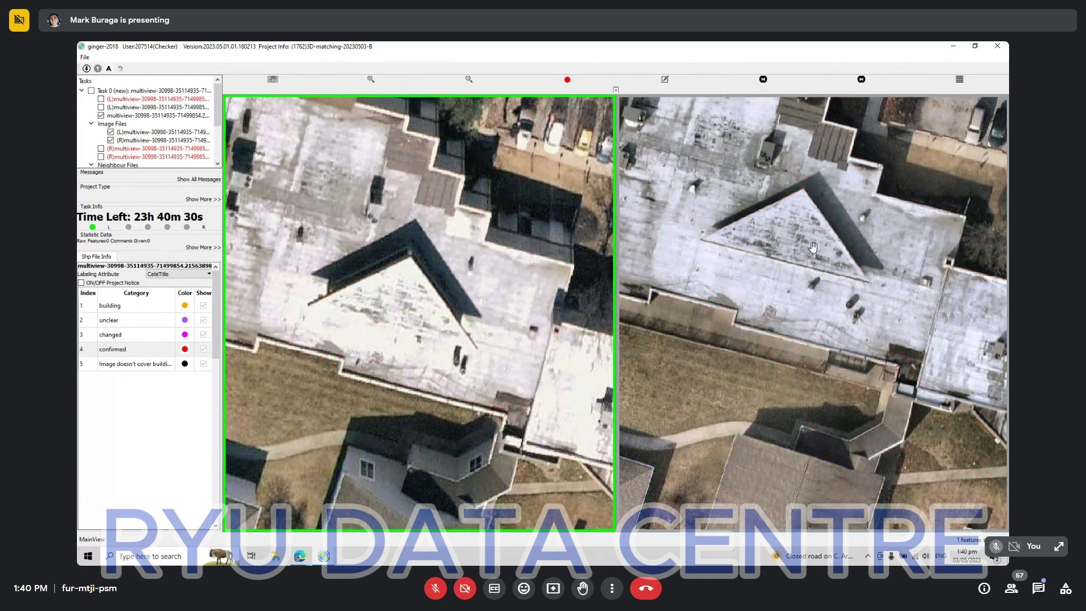
Check the gabled and triangular roof outlines across all four comparison images and mark them as confirmed
scroll(794, 262, down, 2)
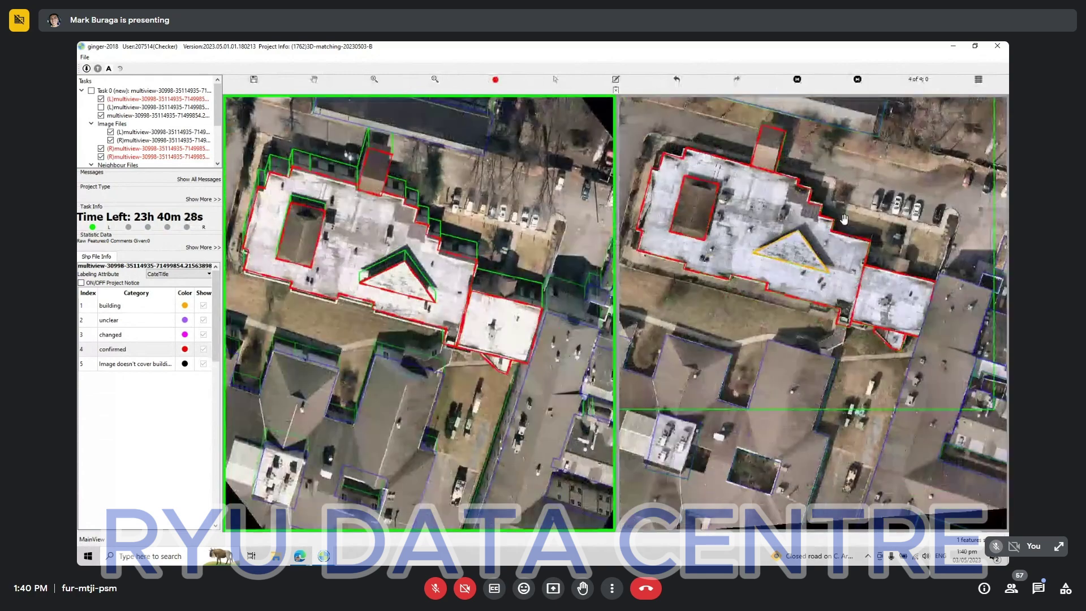
key(space)
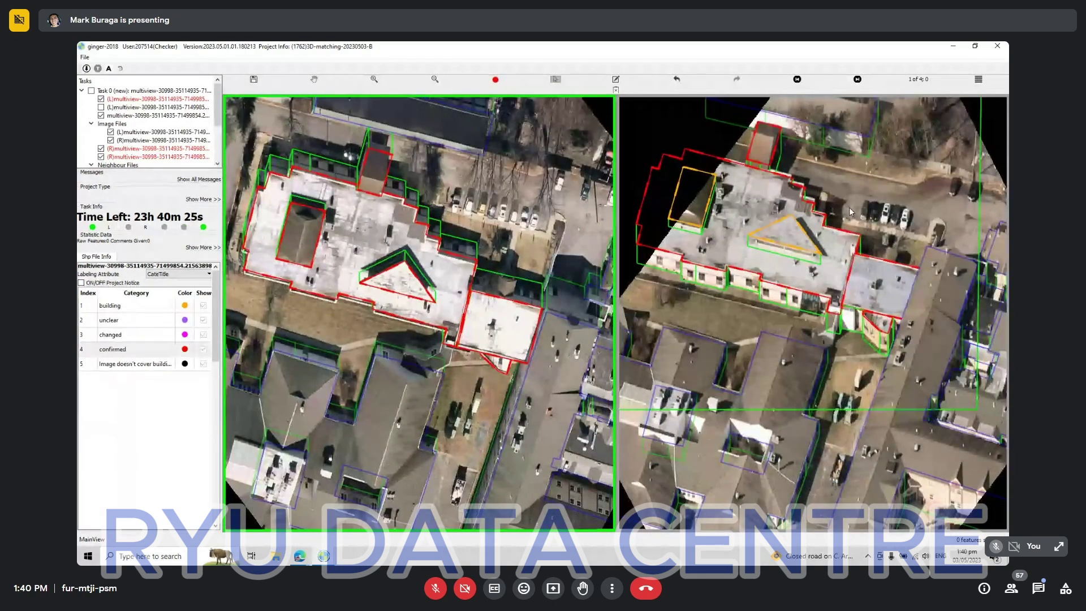
key(Right)
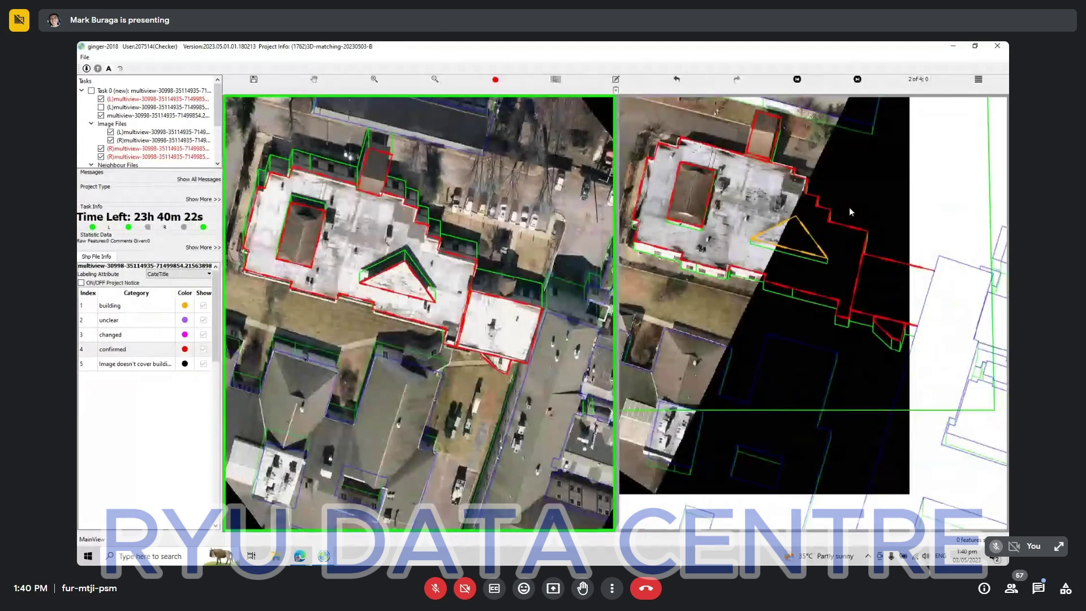
key(Right)
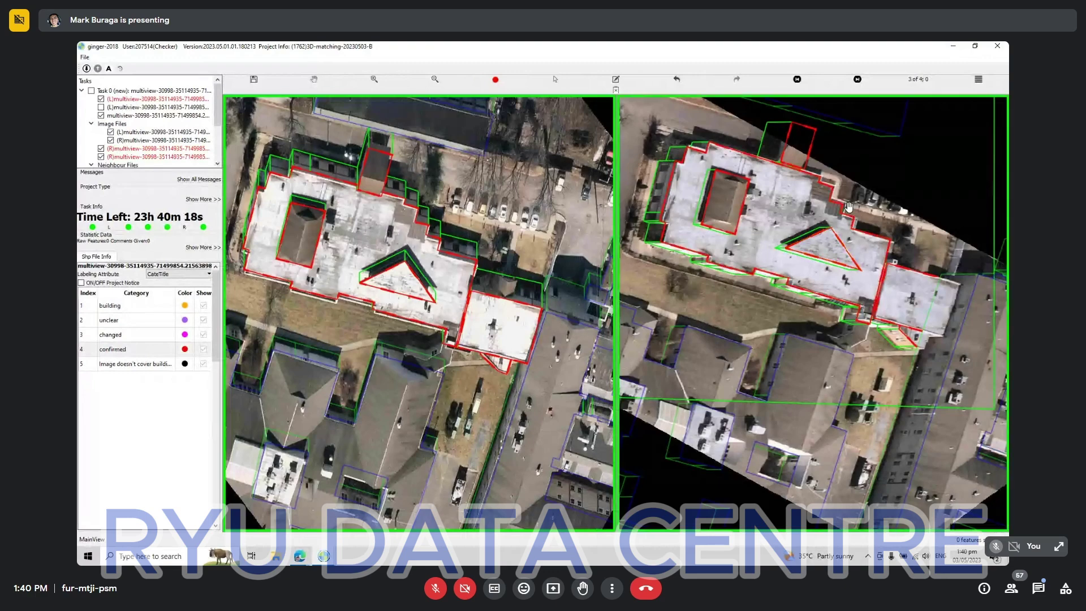
key(Right)
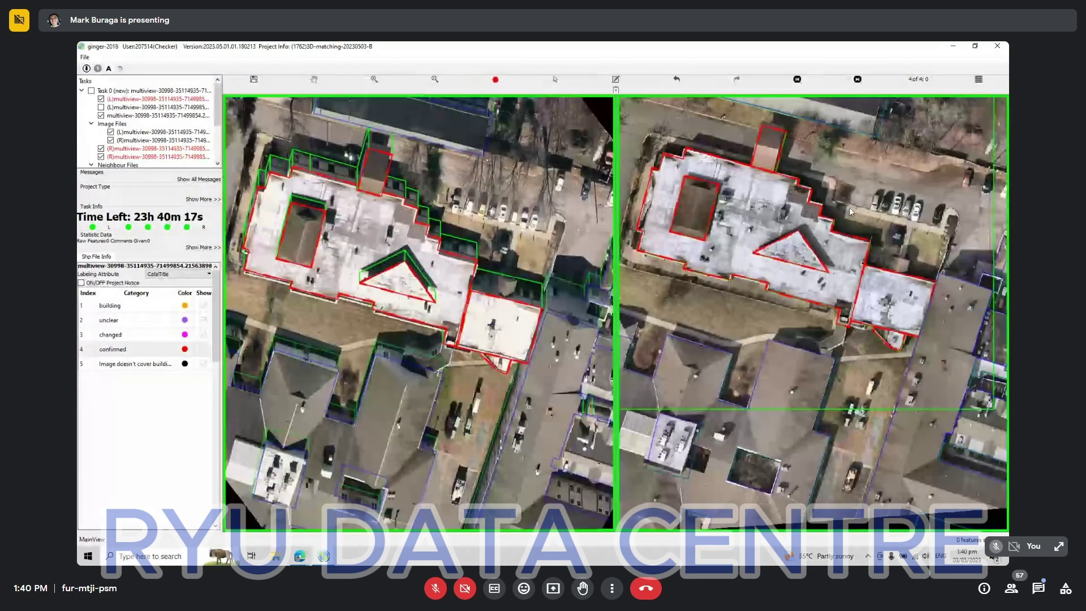
key(Right)
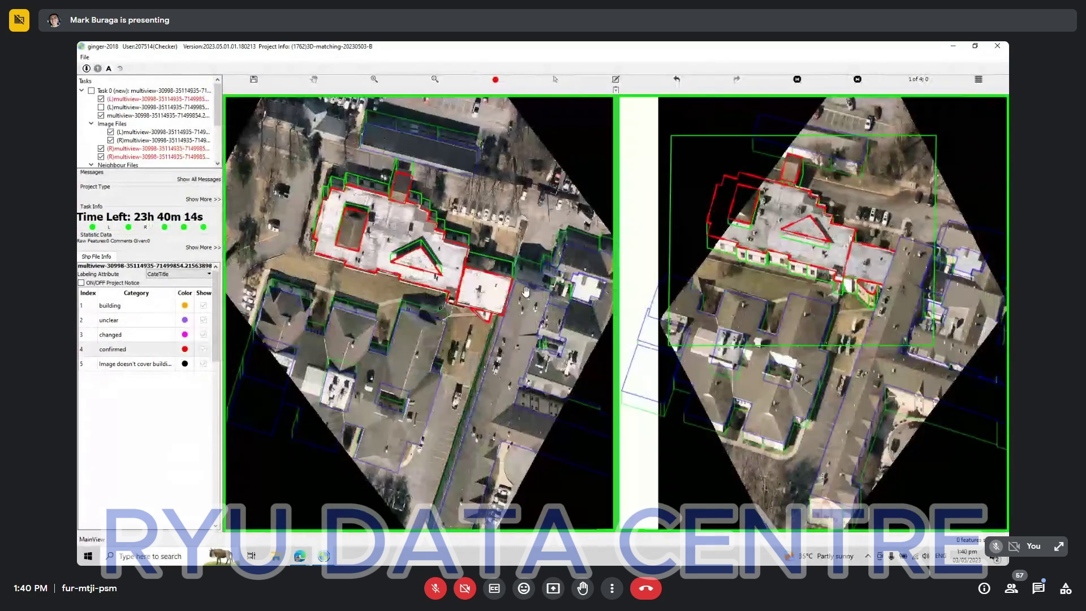
Draw a four-corner confirmed polygon around the small brown roof north of the white rectangular roof in the left image
scroll(484, 269, up, 5)
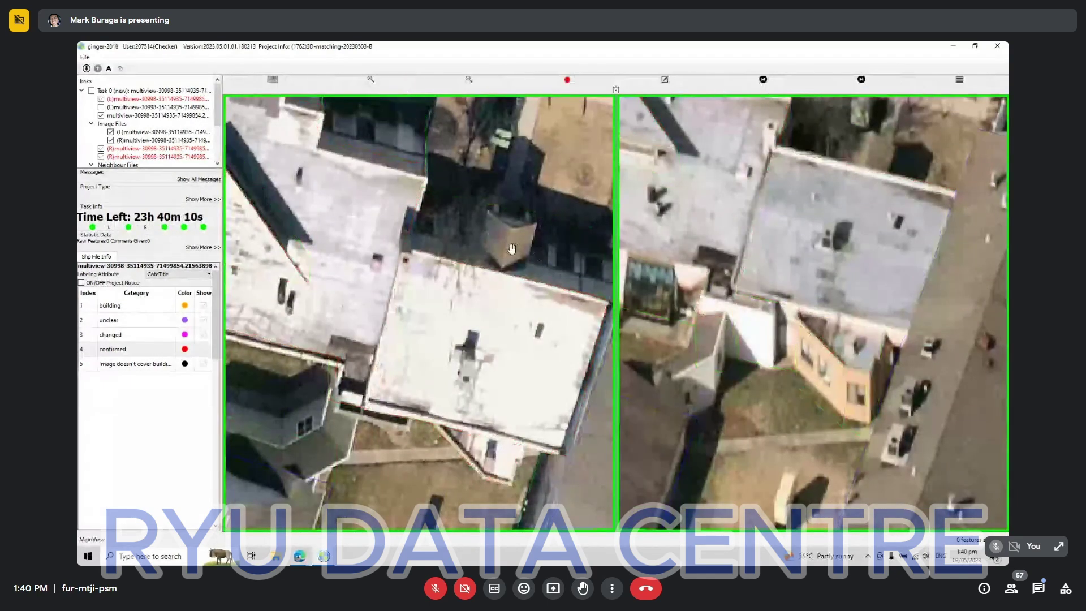
drag(512, 249, 464, 260)
key(z)
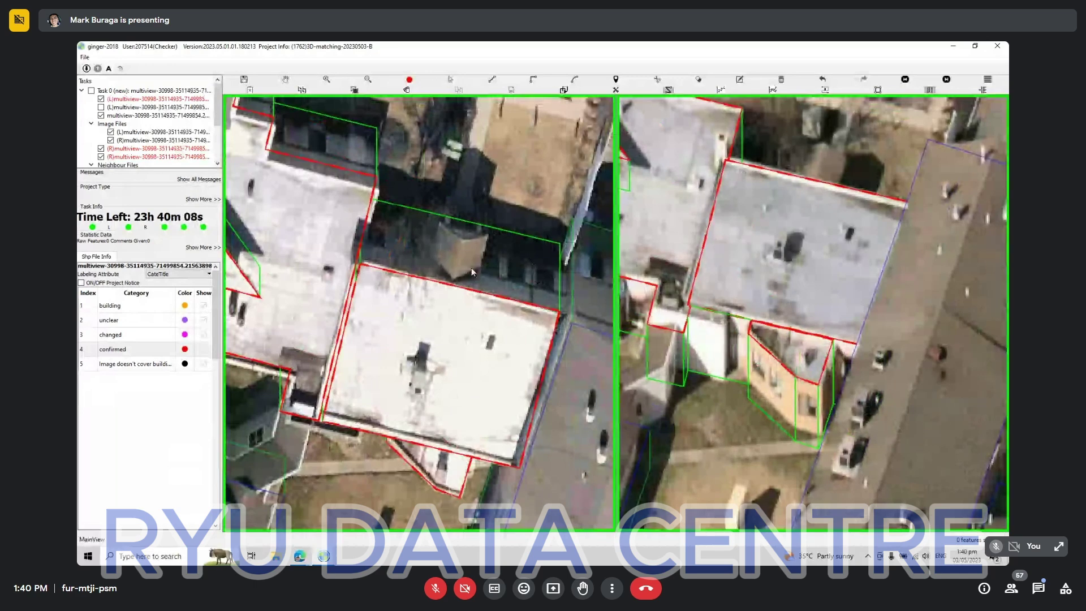
key(h)
click(428, 258)
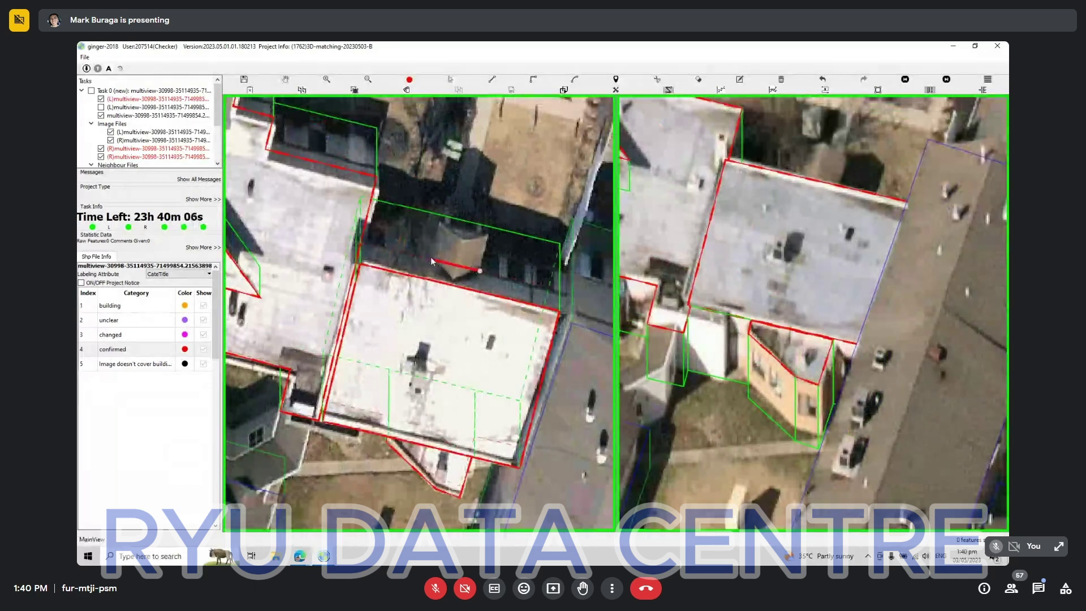
click(437, 222)
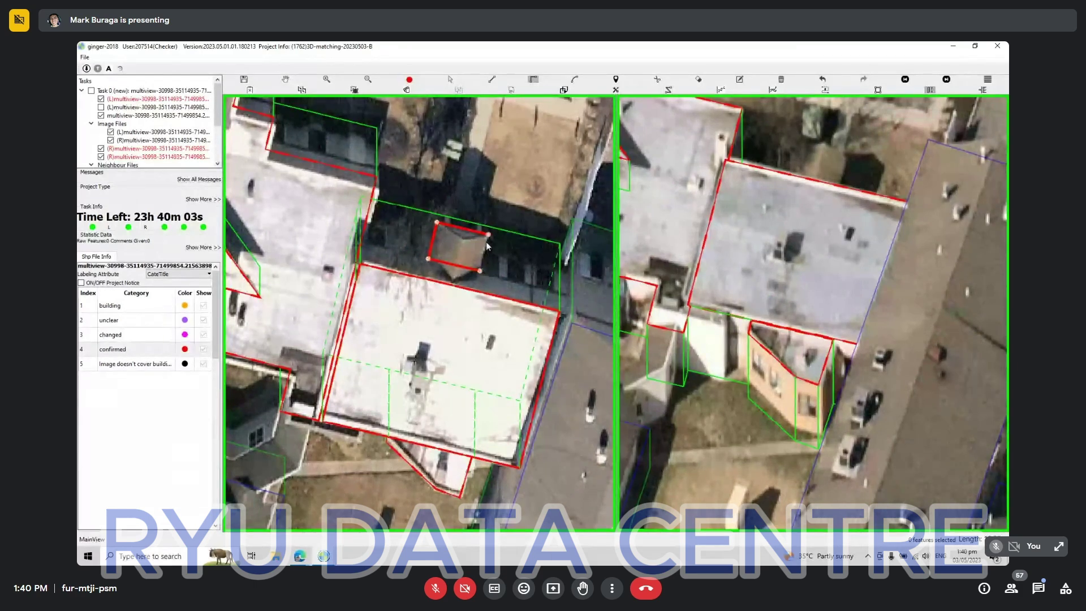
click(497, 178)
Adjust the small brown roof's outline and sidewalls to match the roof in the right image, meet the white roof's wall, and save
click(456, 246)
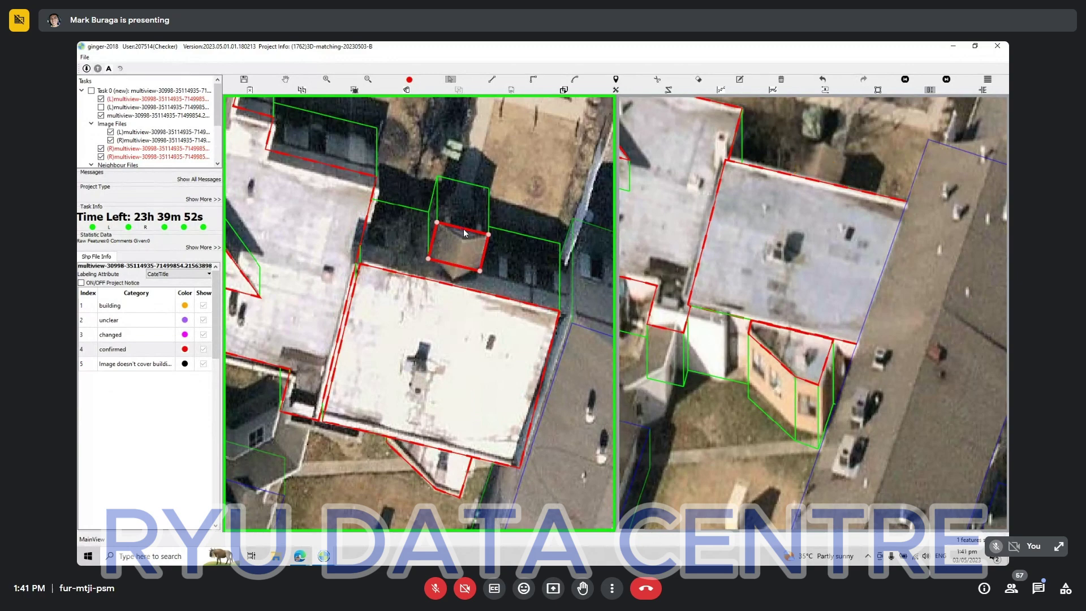
drag(463, 229, 468, 238)
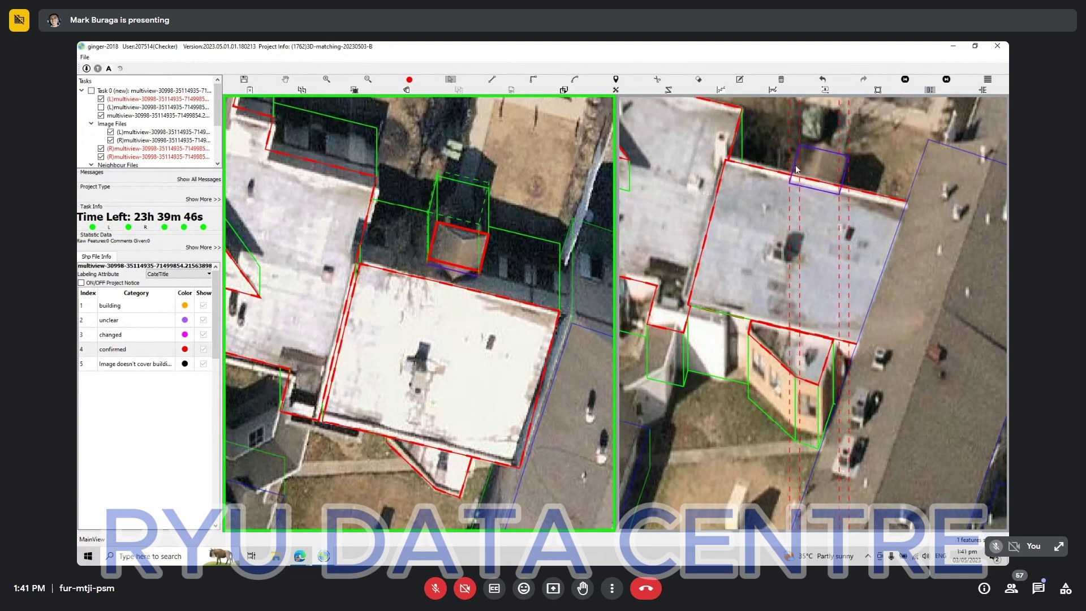
key(ctrl+s)
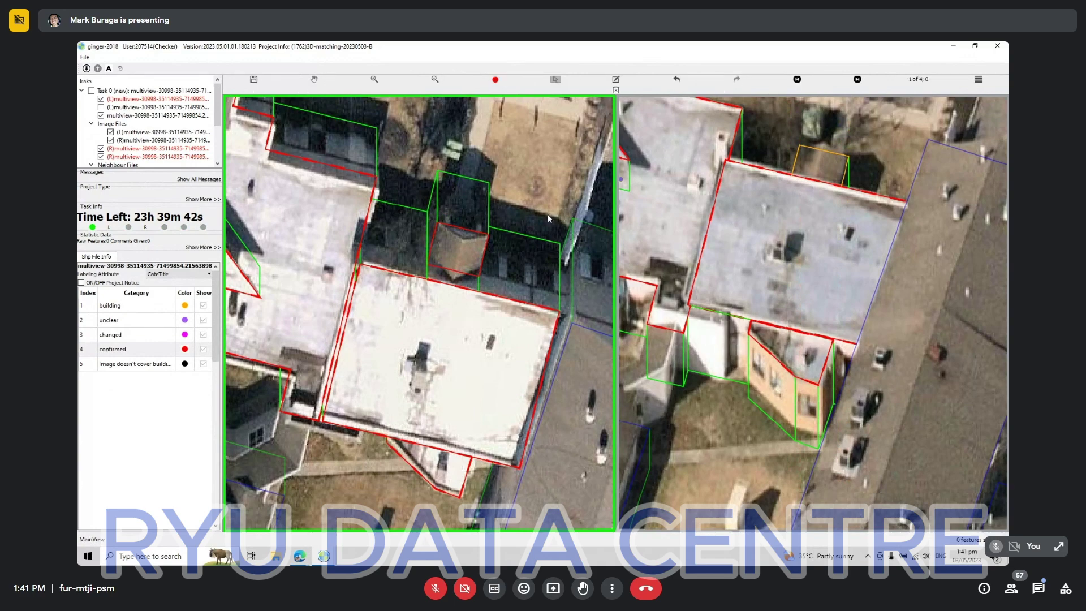
drag(547, 213, 429, 306)
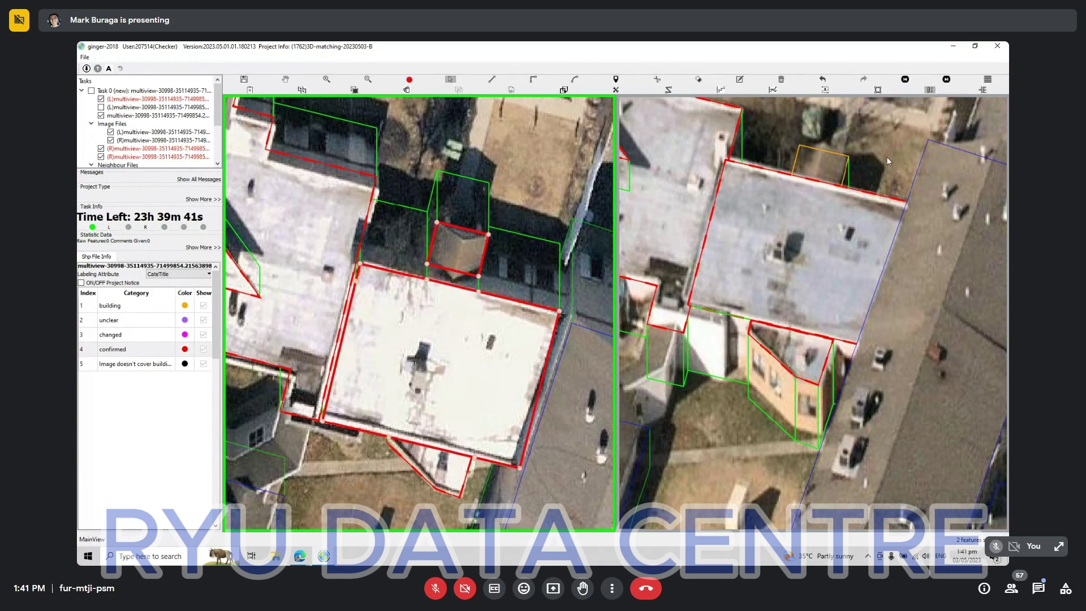
key(ctrl+s)
Check the small brown roof's outline against the roof in all four comparison images
scroll(864, 162, down, 1)
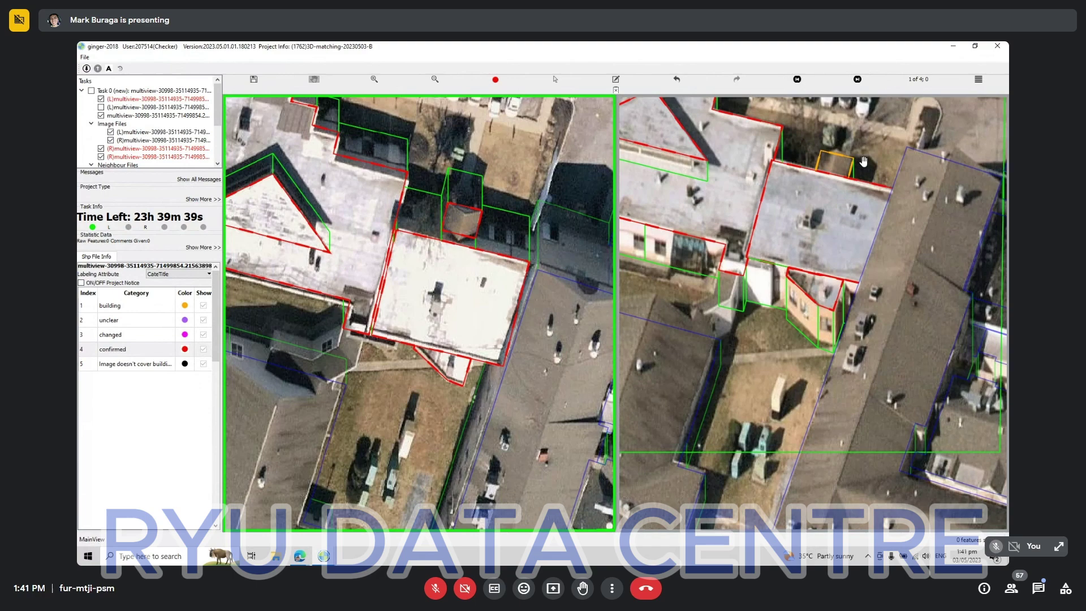
scroll(848, 175, down, 2)
key(Right)
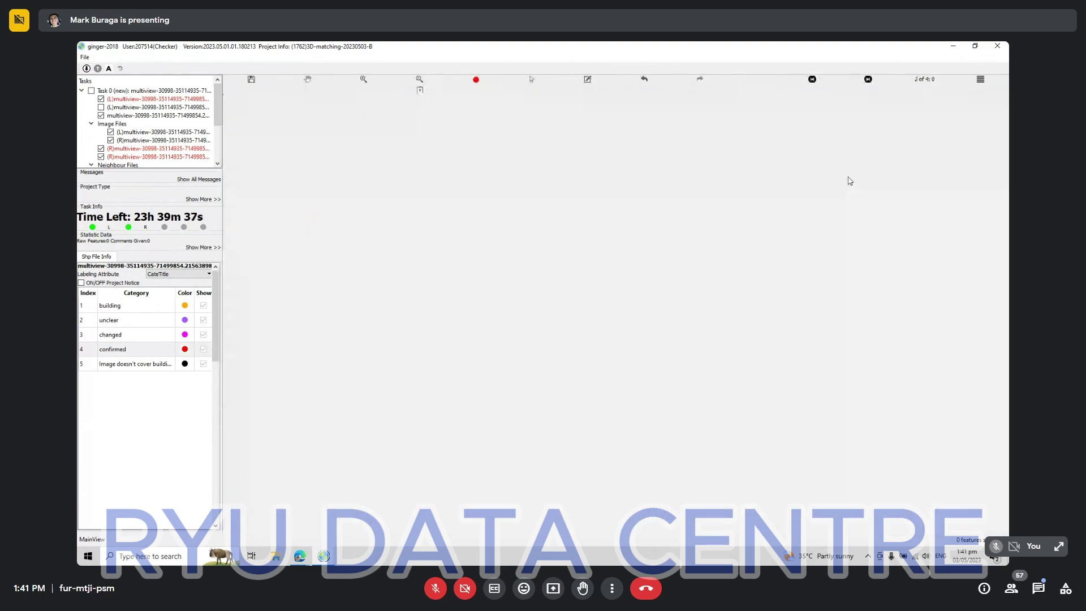
key(Right)
key(Right)
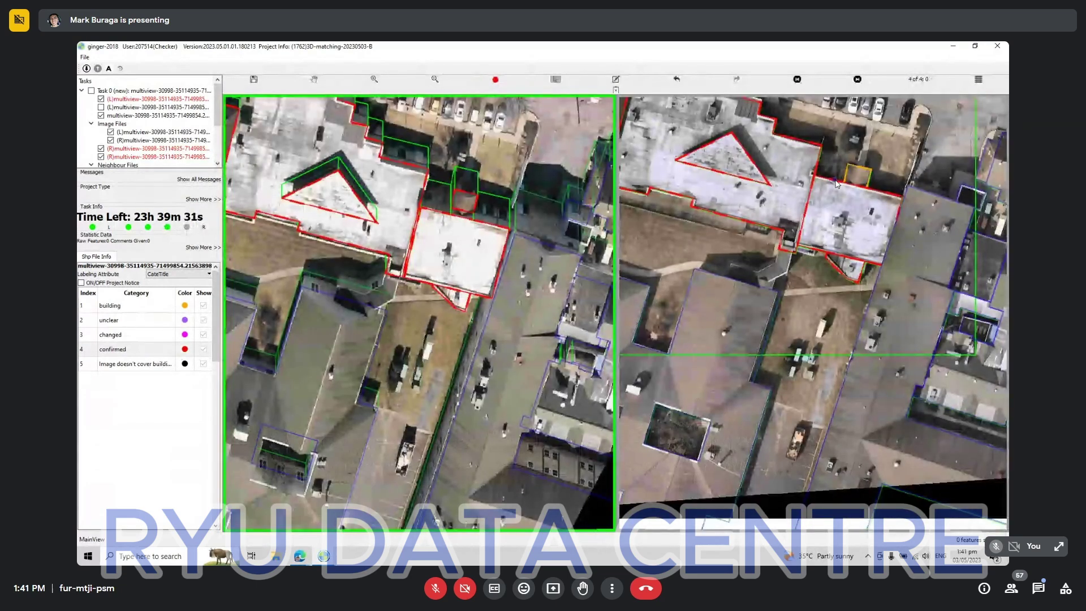
key(Right)
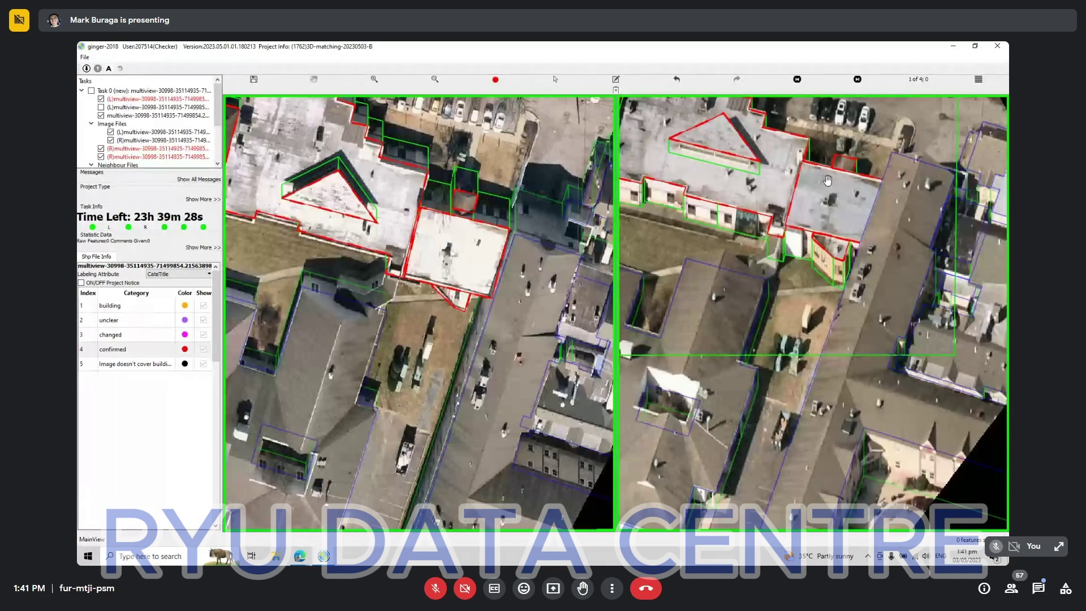
key(Right)
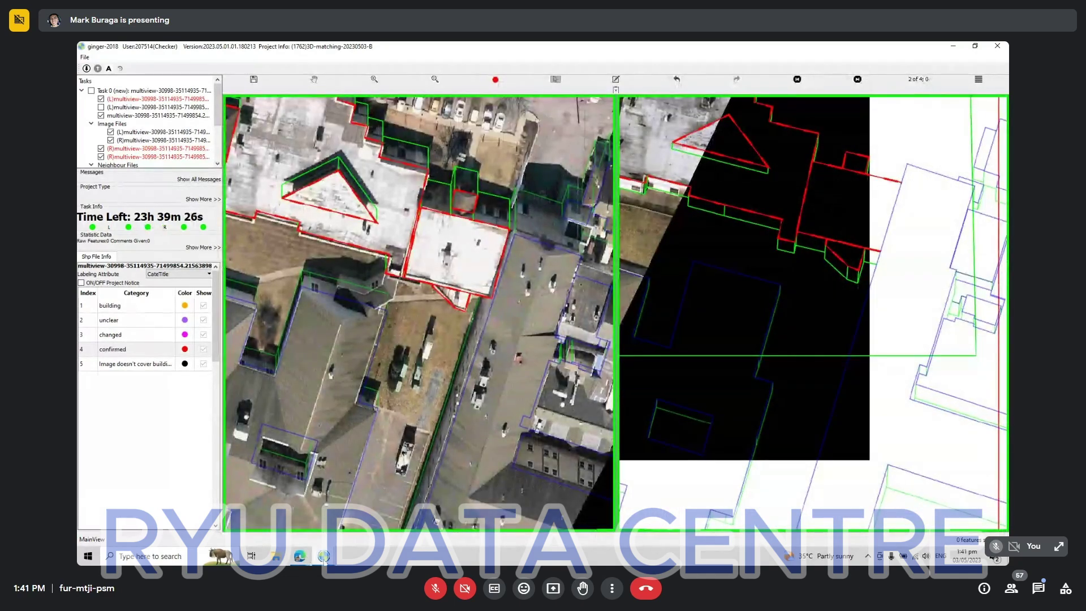
Switch to the second task window, locate its "Drag sidewall to correct bottom" comment, and bring the building's sidewalls to the correct bottom
mouse_move(323, 556)
click(364, 518)
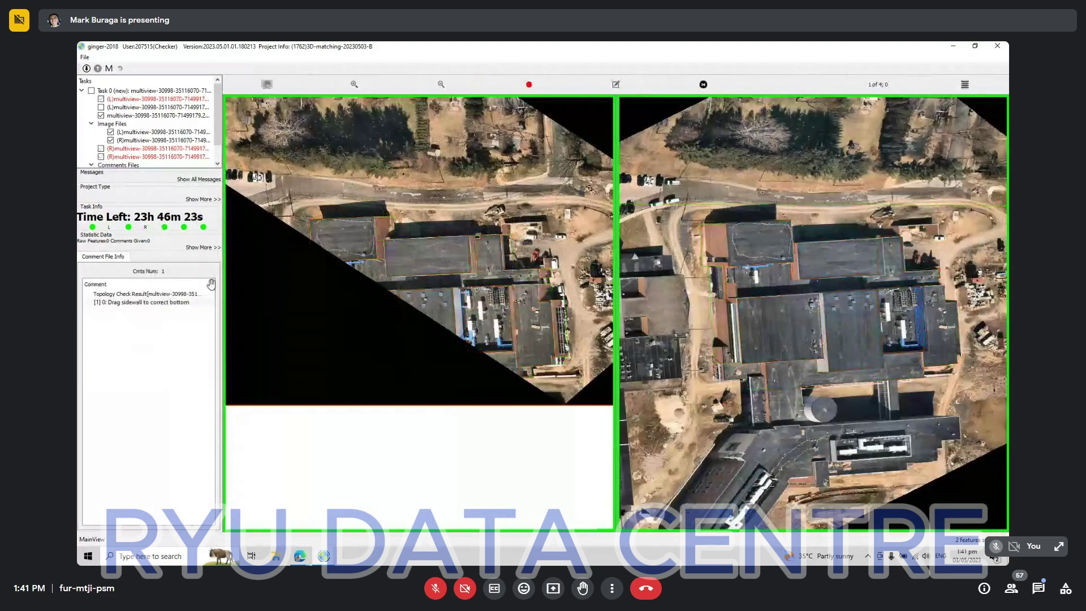
double_click(126, 303)
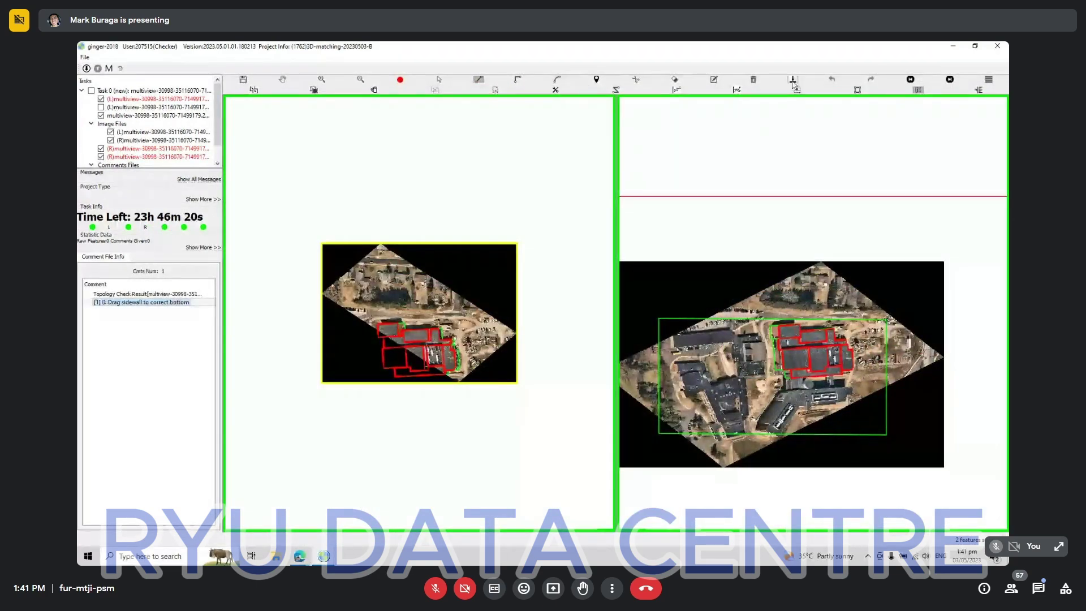
click(792, 83)
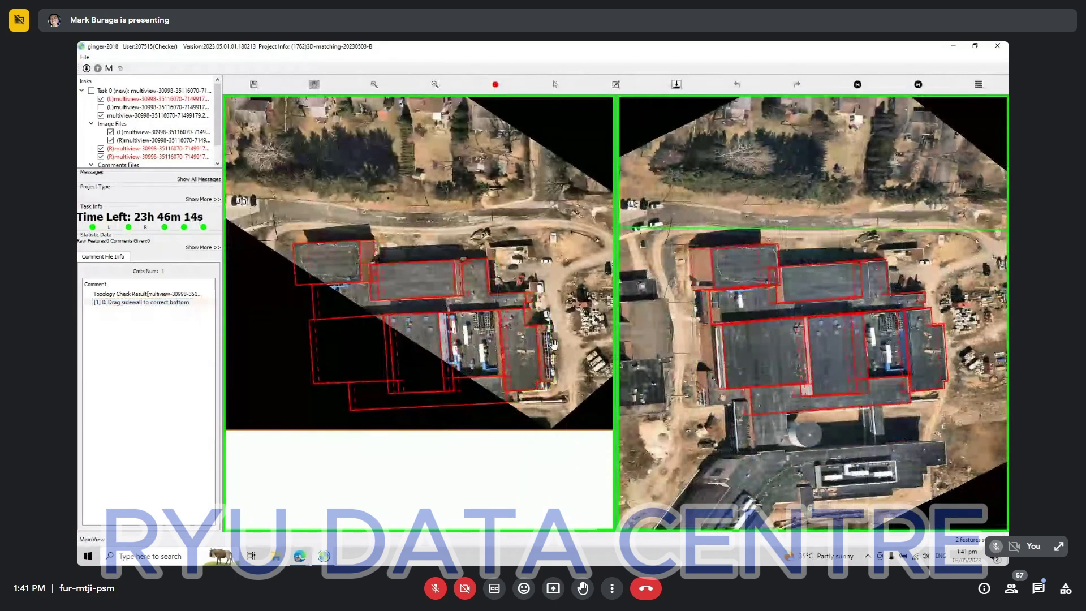
scroll(545, 316, up, 1)
scroll(545, 315, up, 1)
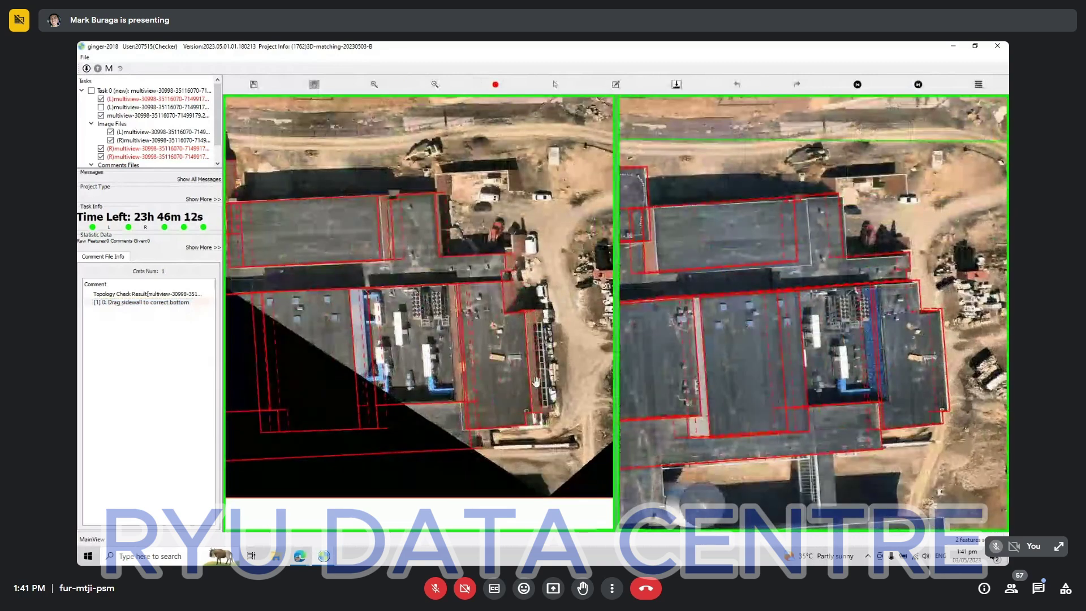
scroll(537, 349, down, 4)
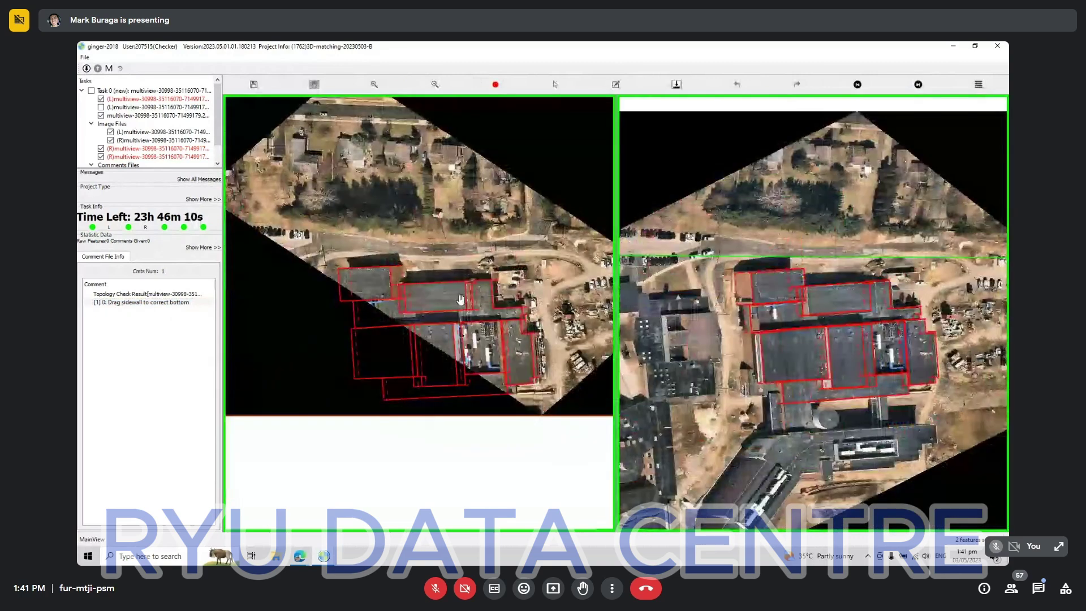
scroll(429, 288, up, 2)
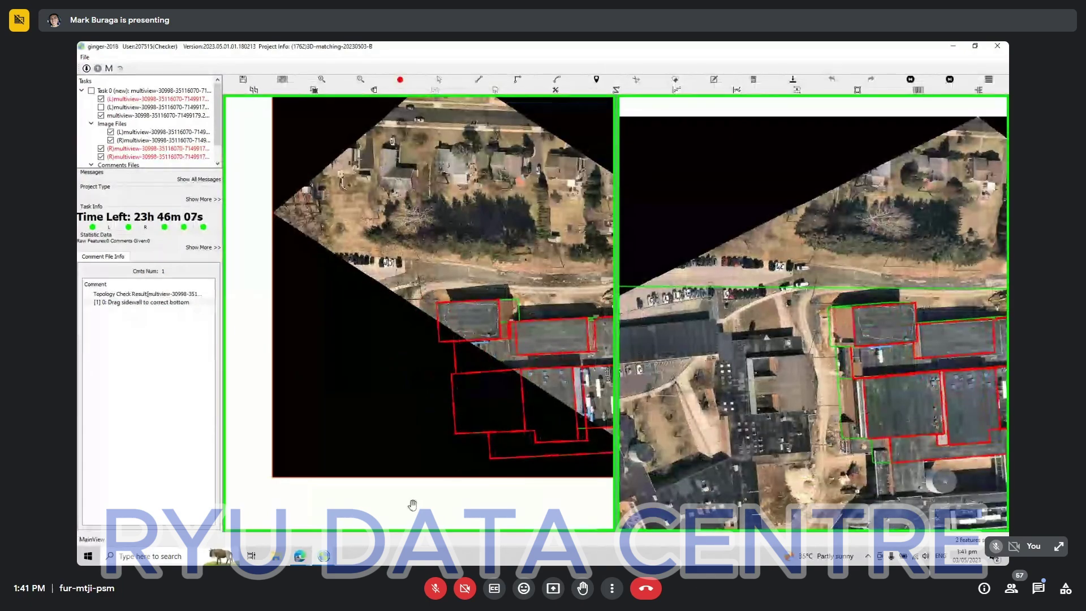
Return to the first task and resolve its BOUNDARY_OVERLAP ID <5> comment by moving the white roof's southeast corner slightly west, and save
mouse_move(324, 549)
click(265, 518)
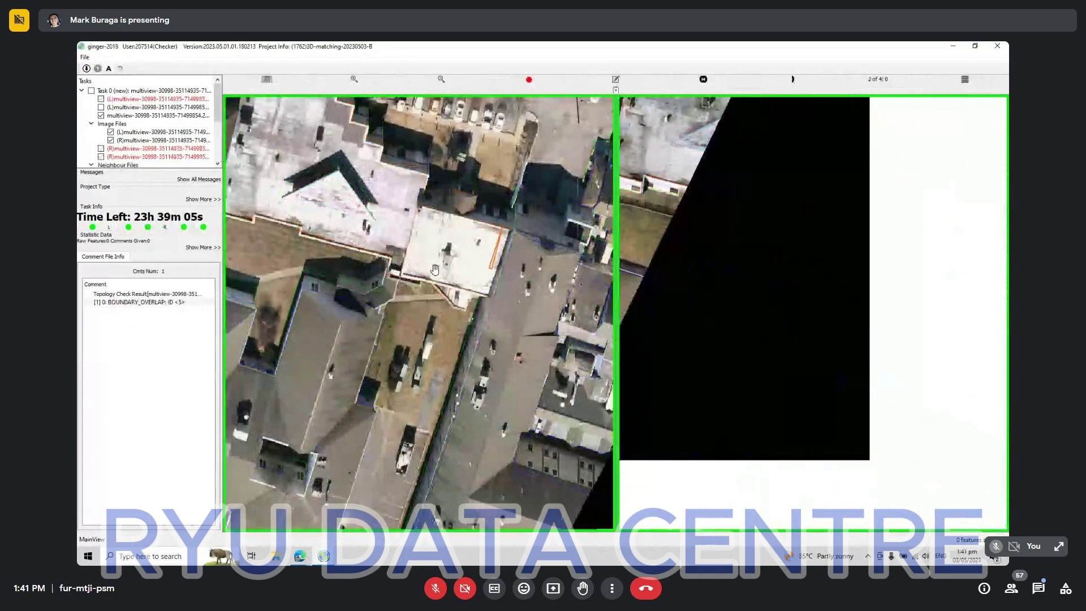
drag(465, 293, 541, 337)
double_click(148, 303)
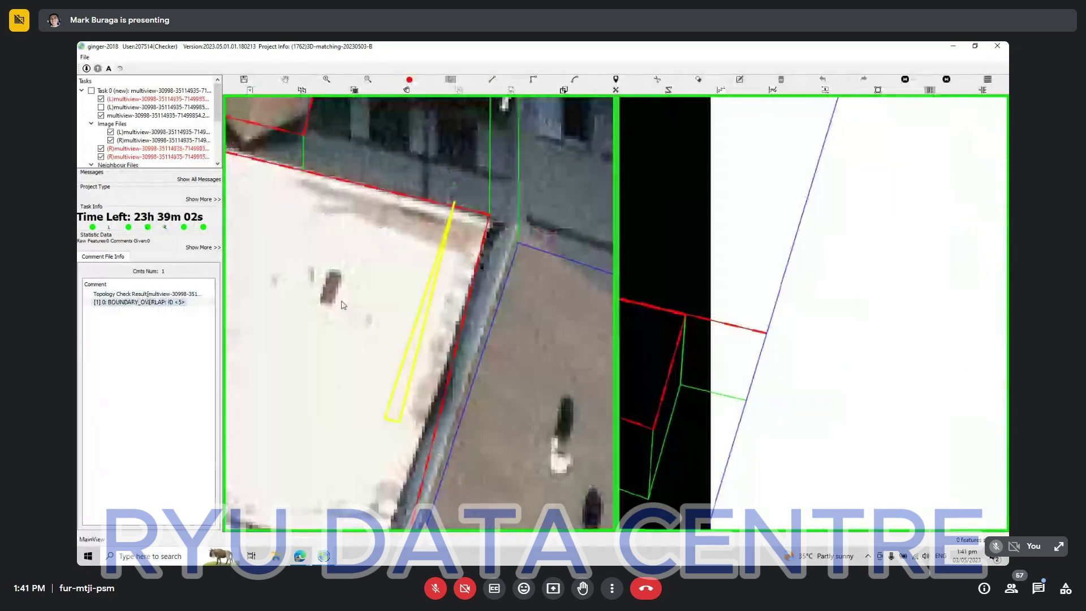
scroll(464, 293, down, 6)
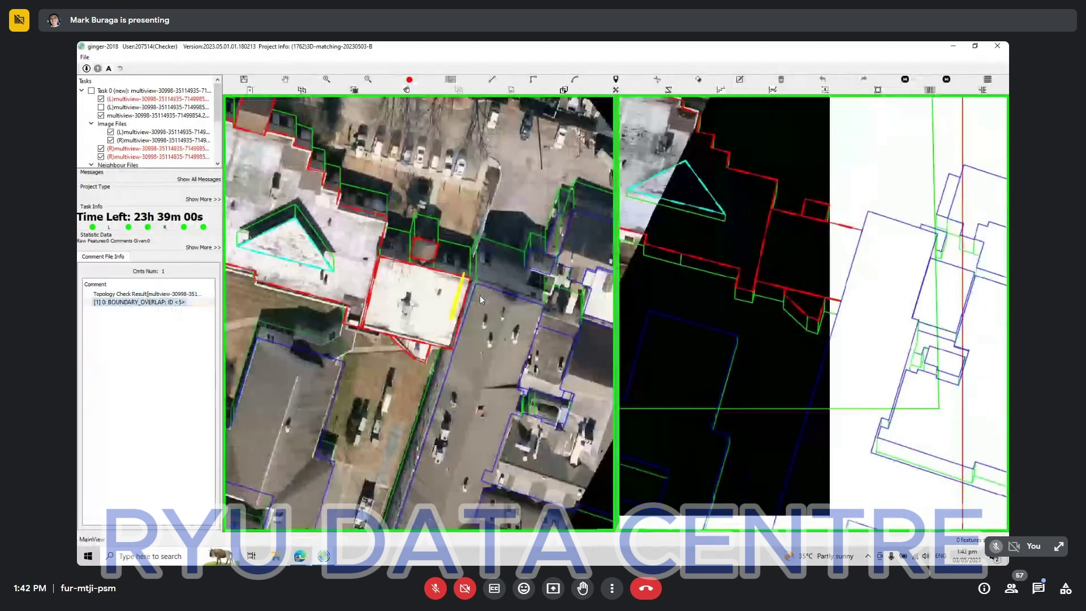
scroll(486, 306, up, 3)
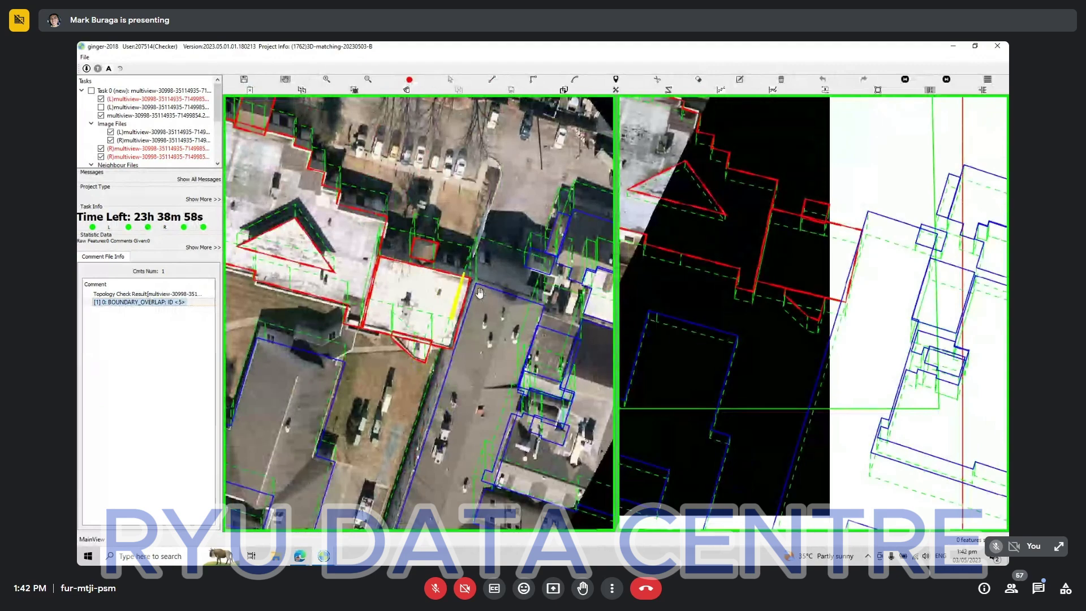
scroll(479, 293, up, 2)
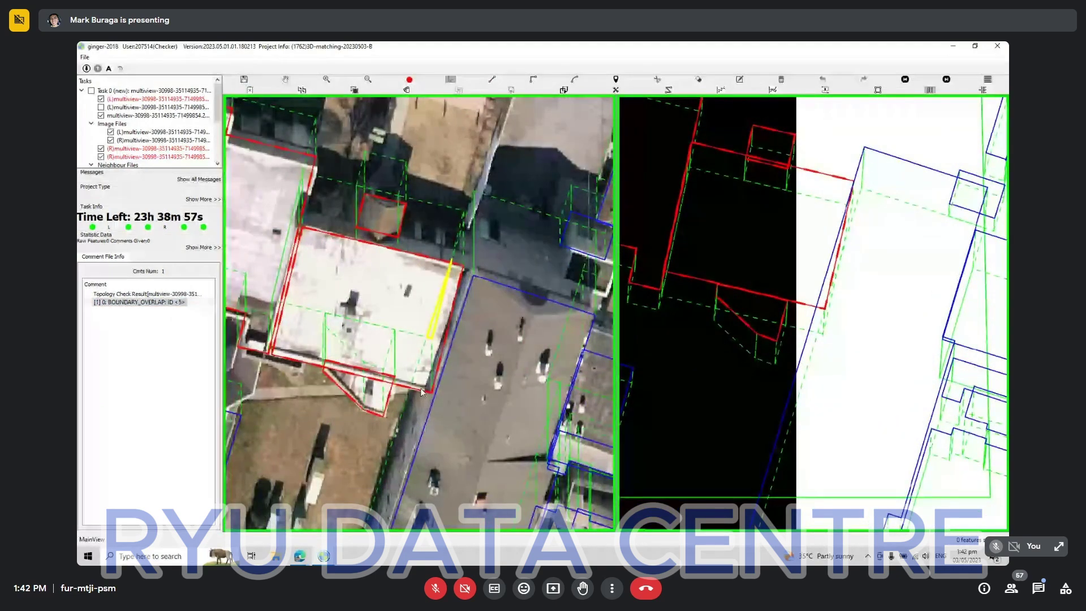
drag(431, 394, 424, 393)
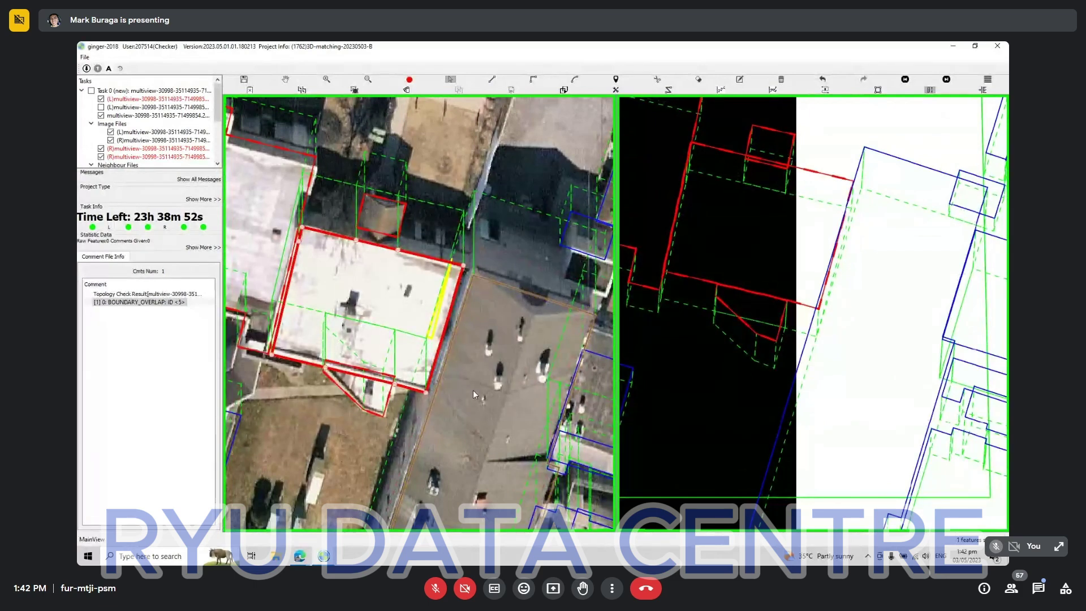
key(ctrl+s)
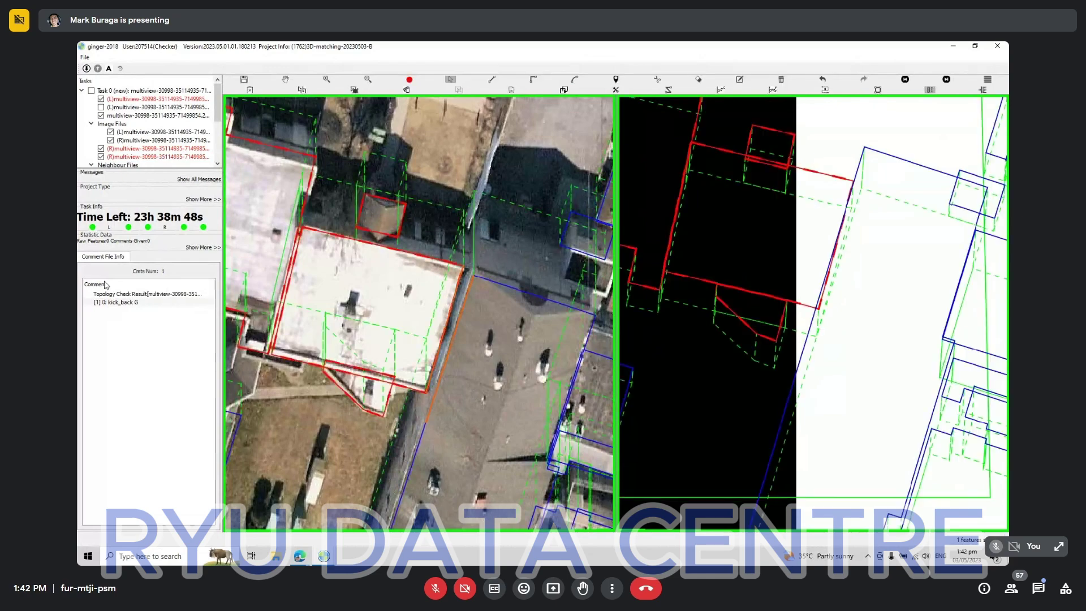
Resolve the kick_back comment between the white roof and its eastern neighbour by moving the white roof's northeast corner slightly east
click(124, 303)
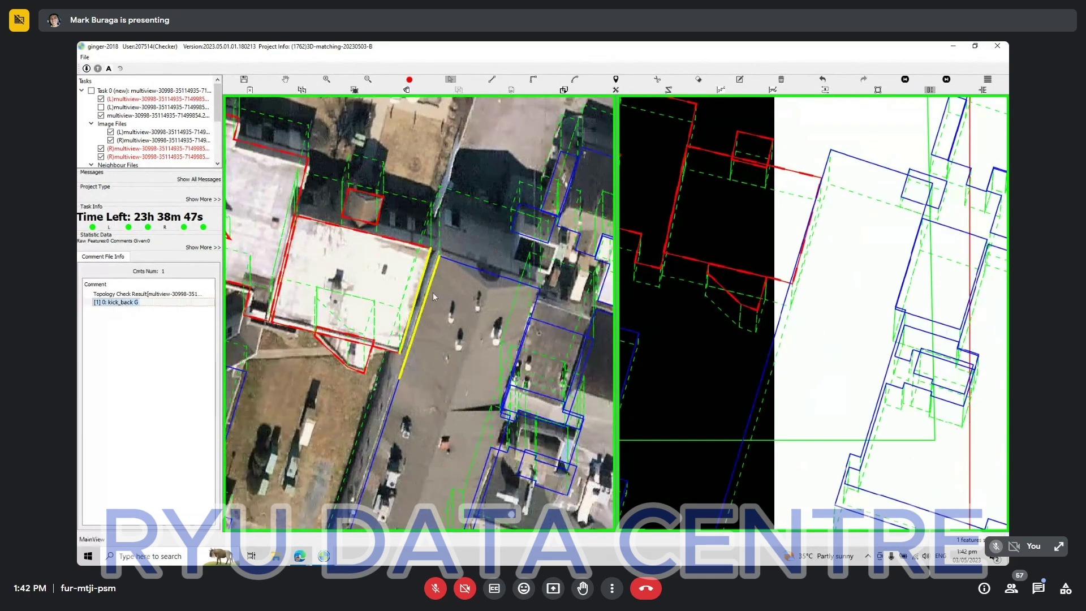
scroll(433, 293, up, 2)
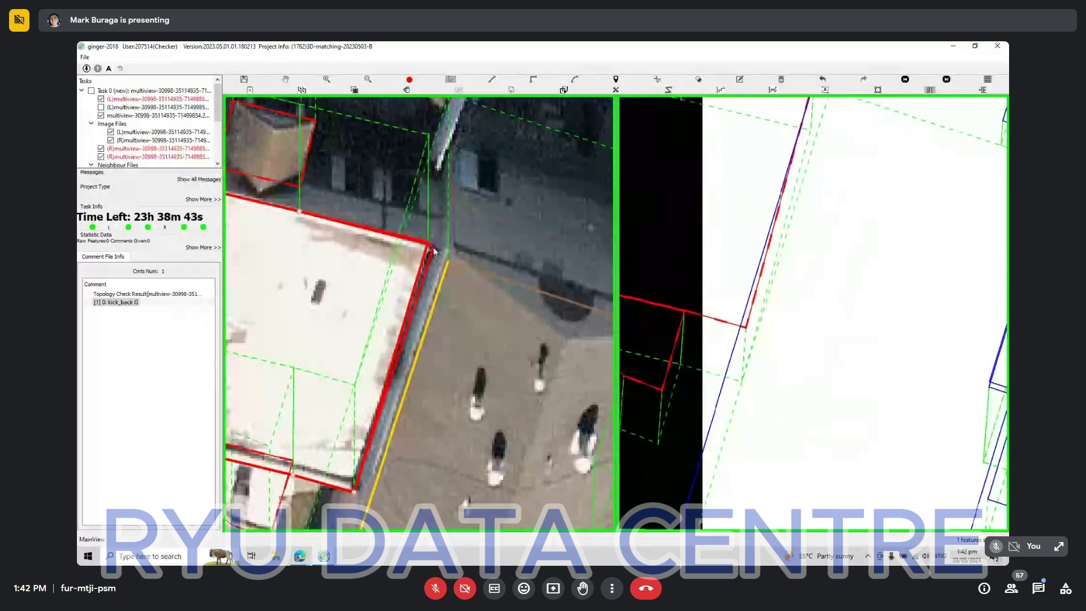
click(448, 313)
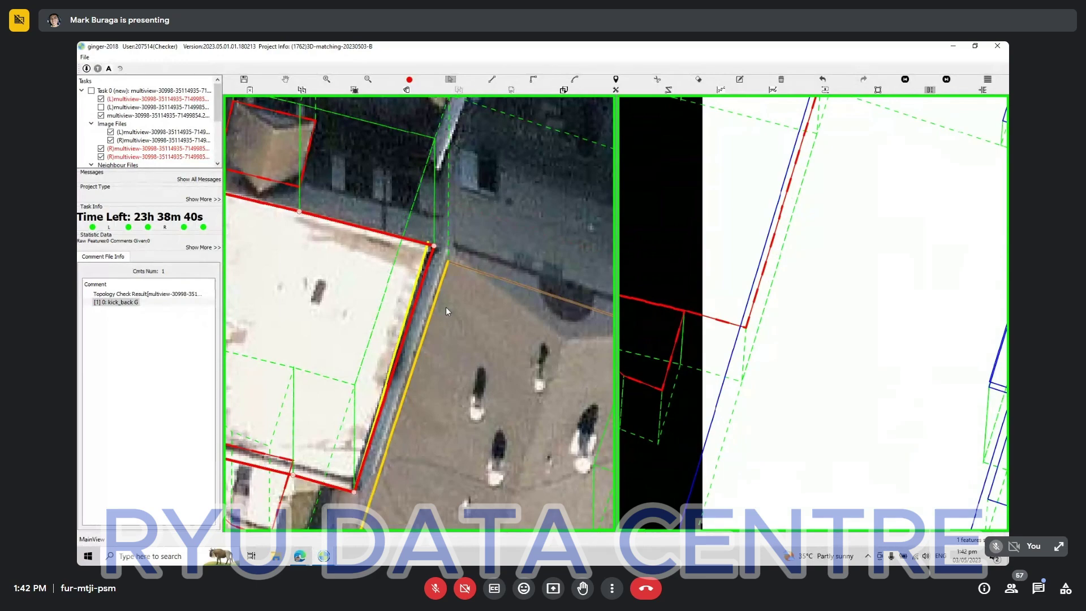
key(Delete)
scroll(447, 307, down, 3)
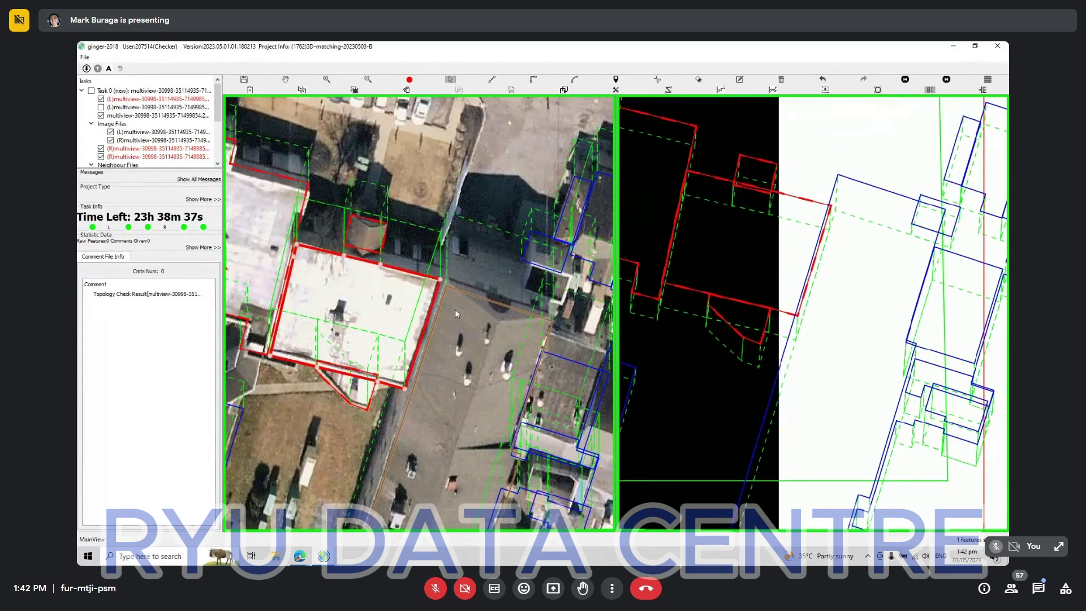
scroll(486, 314, down, 2)
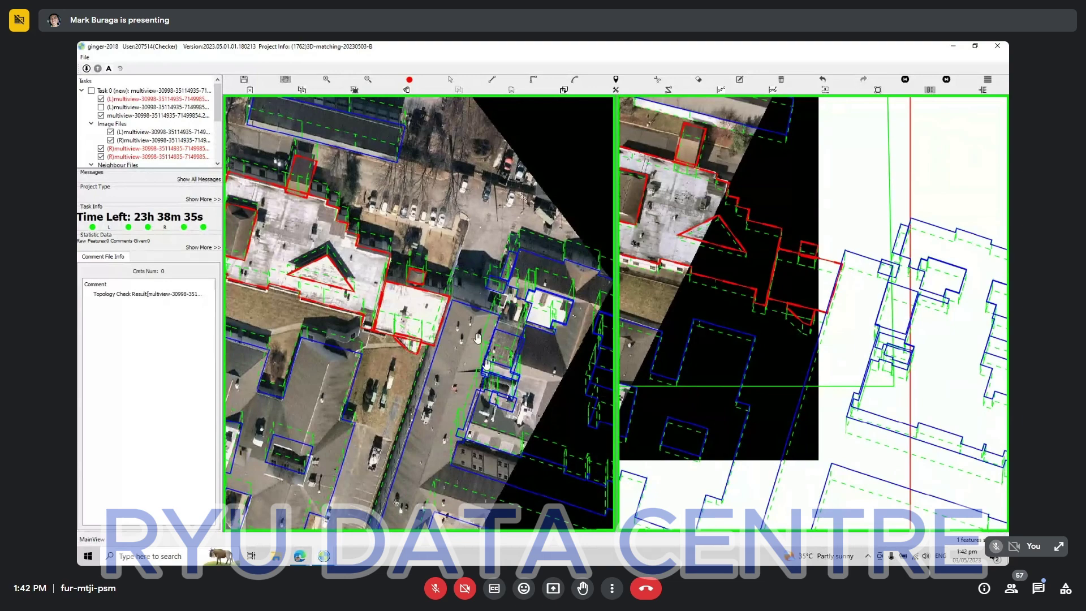
Switch to the second task window, dismiss the submission message, and sync the neighbouring building outlines
click(323, 556)
click(358, 534)
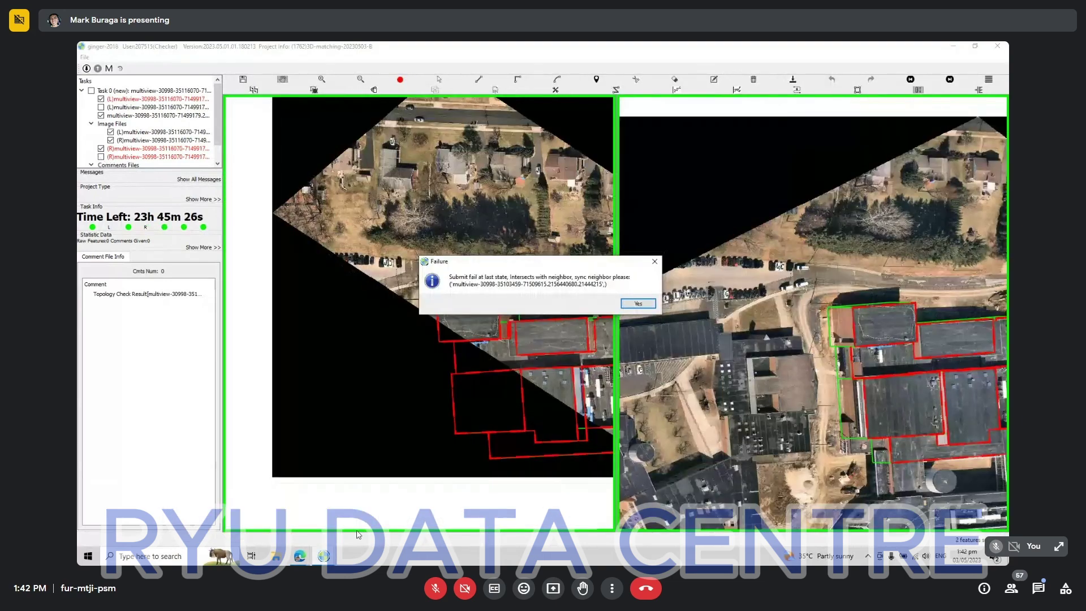
key(Return)
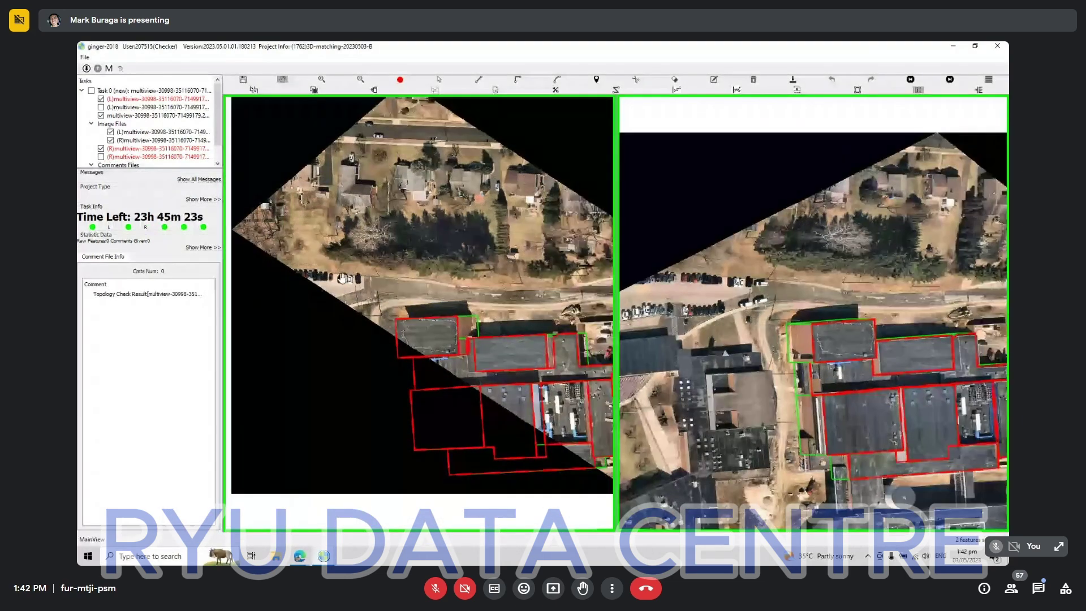
scroll(342, 279, up, 2)
scroll(353, 282, up, 2)
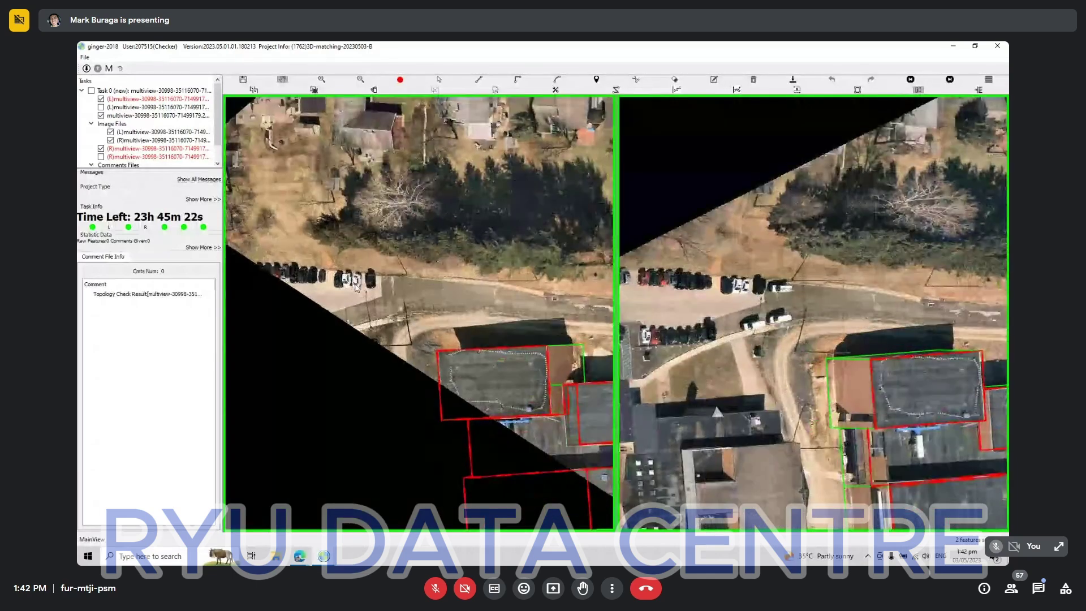
scroll(354, 283, down, 3)
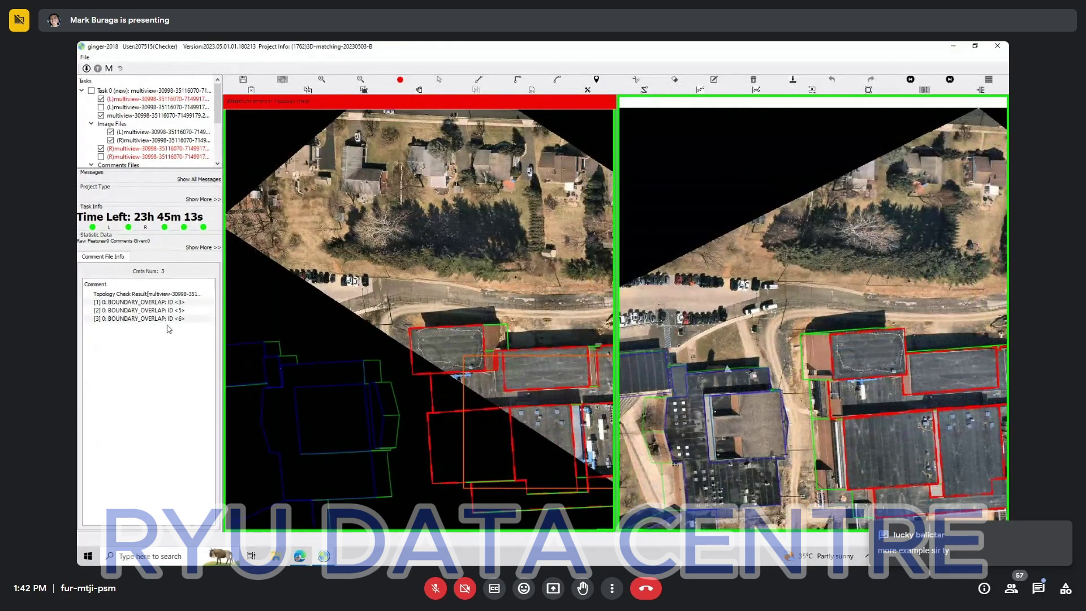
Locate the BOUNDARY_OVERLAP ID <3> comment and delete the overlapping outline (Feature ID 7) on the easternmost dark roof
click(149, 302)
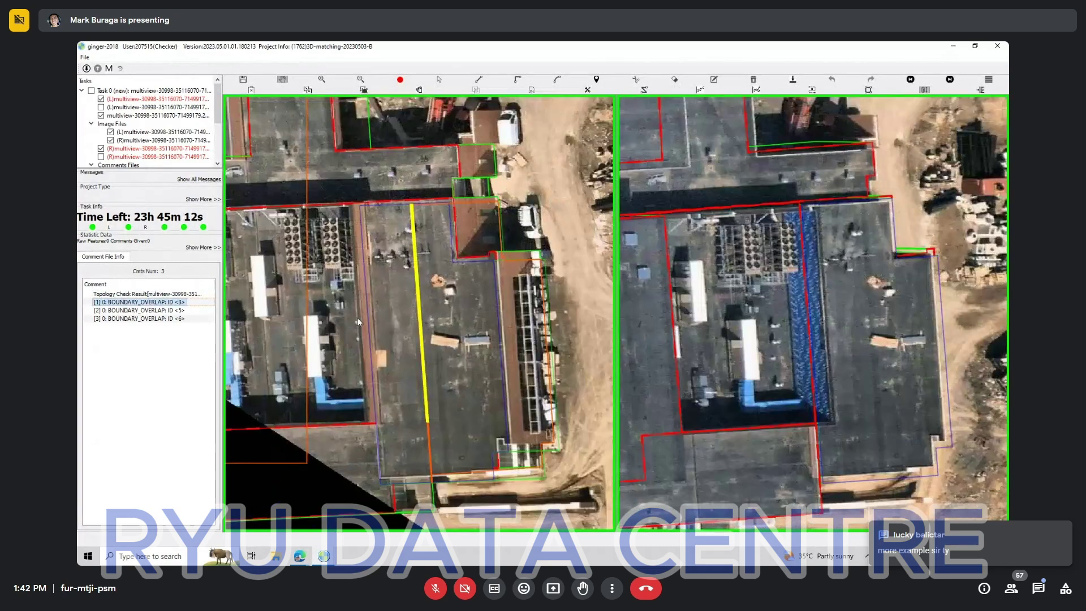
scroll(444, 324, down, 2)
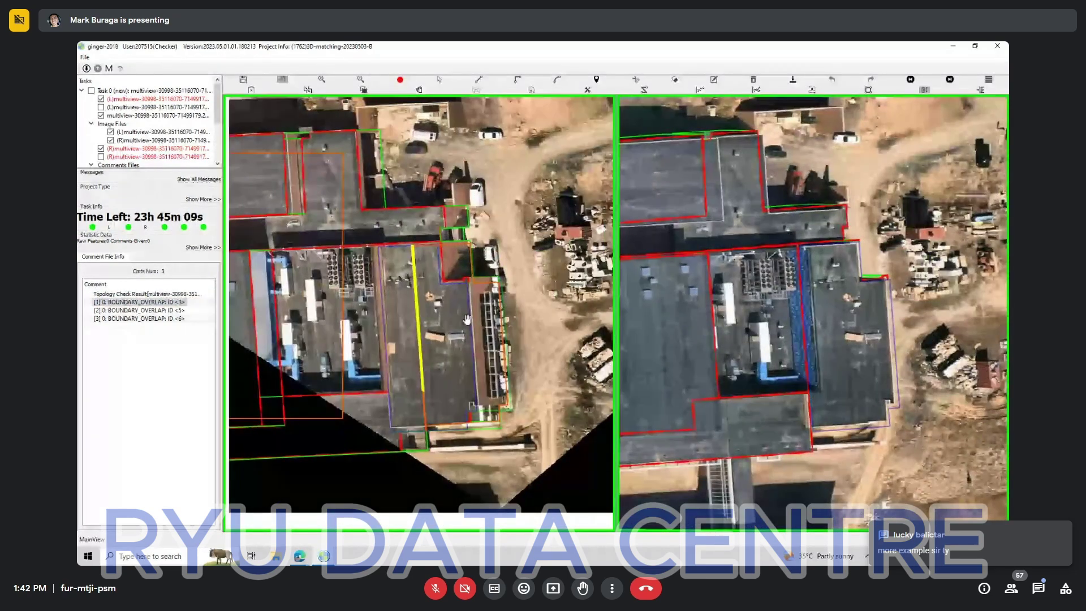
drag(427, 309, 499, 322)
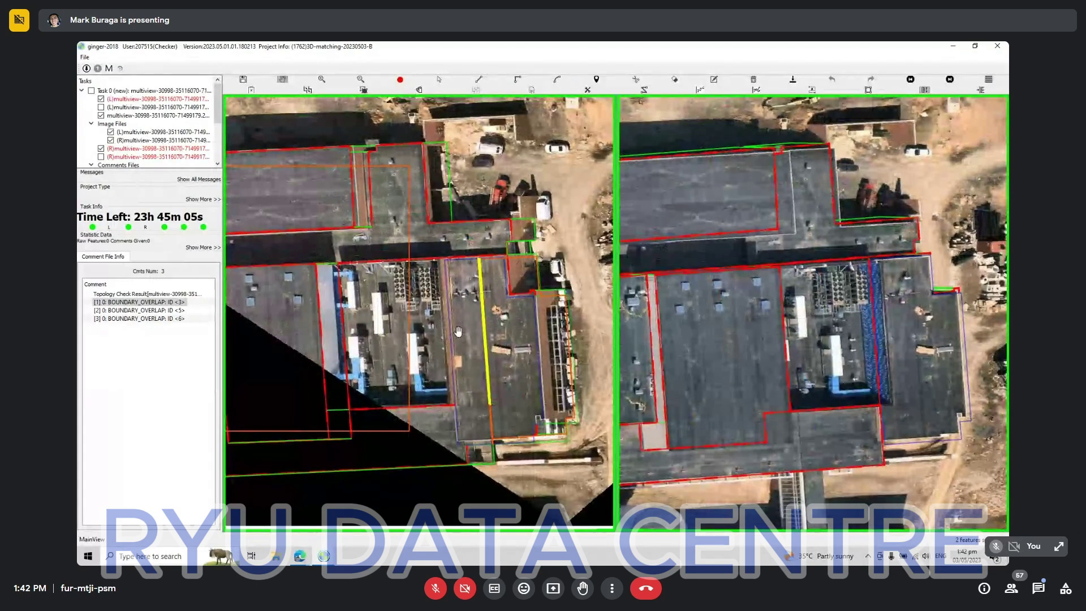
key(s)
click(507, 366)
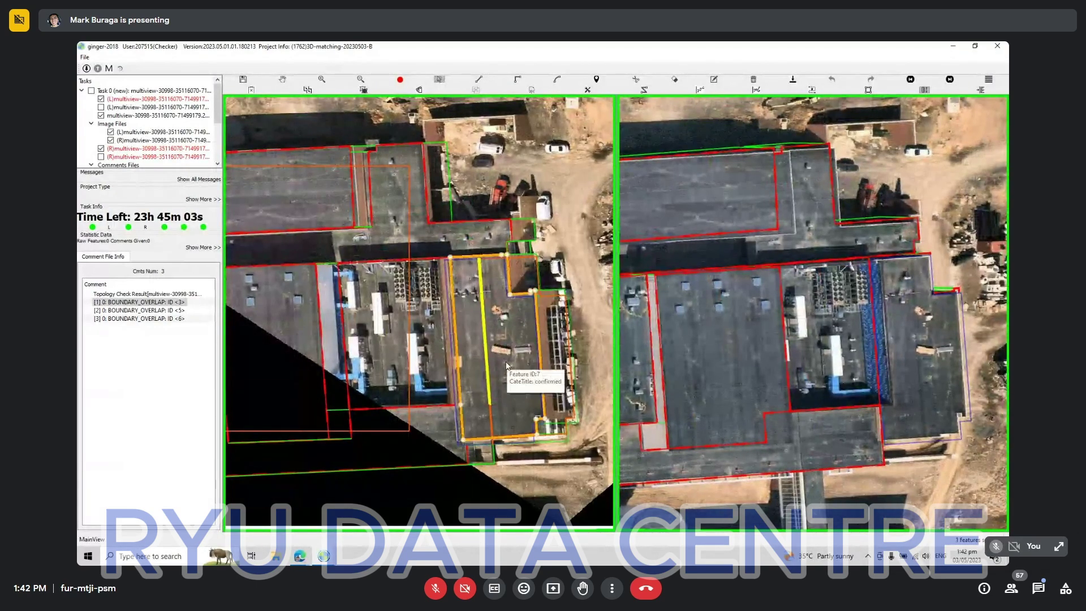
key(Delete)
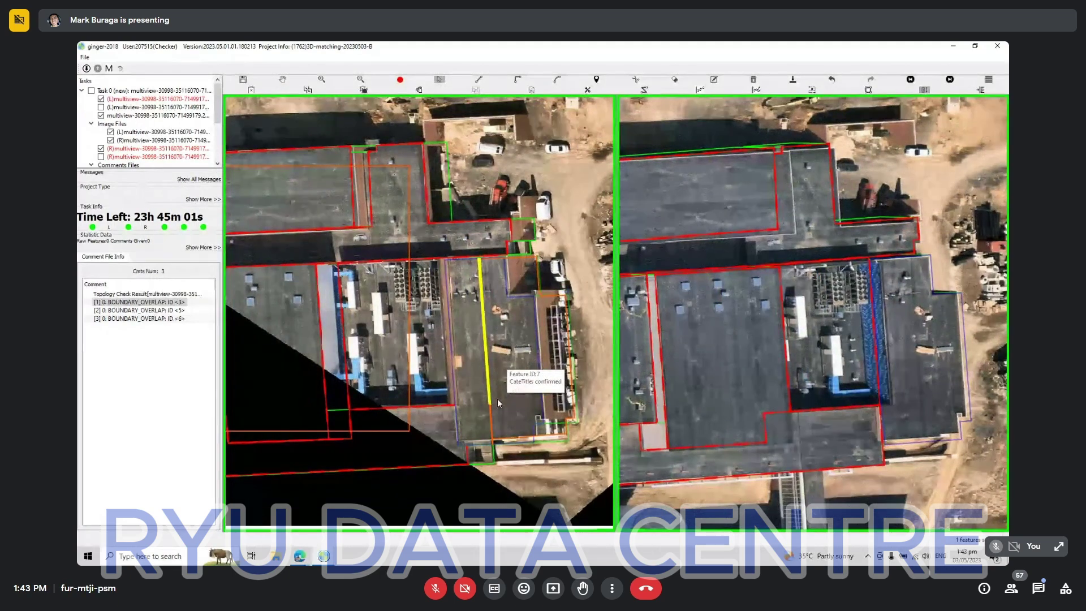
Locate the remaining BOUNDARY_OVERLAP ID <3> and ID <5> comments and examine the flagged edges on the eastern roof
key(h)
drag(463, 333, 529, 334)
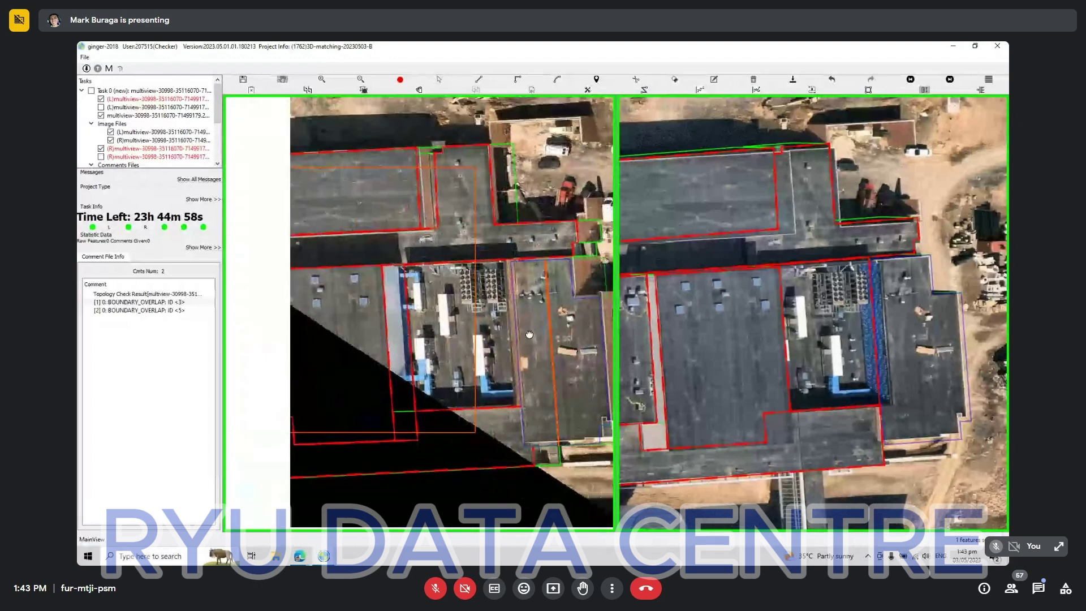
double_click(150, 302)
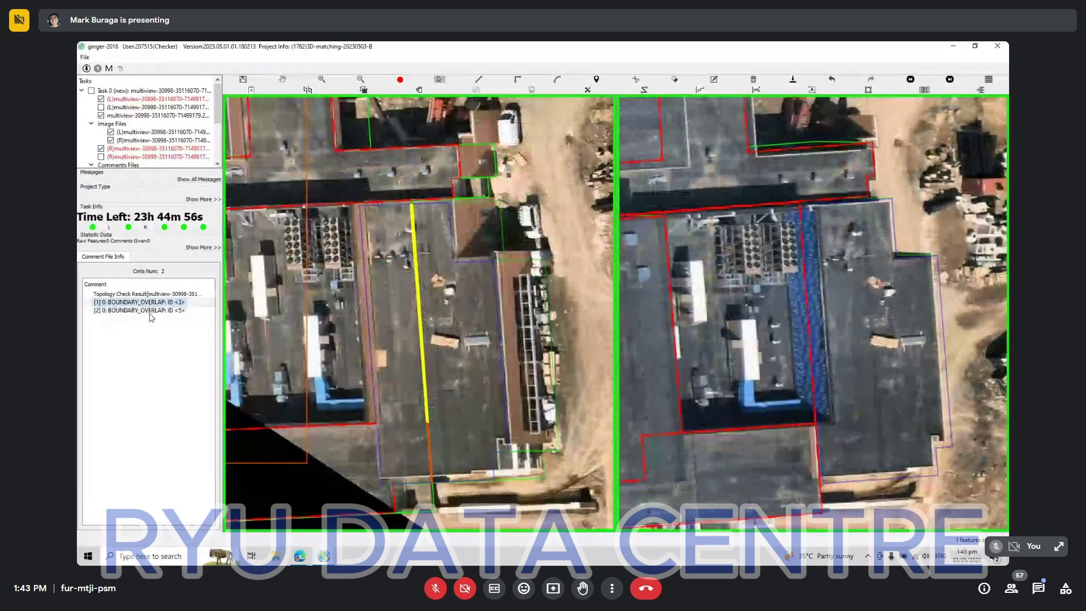
double_click(150, 310)
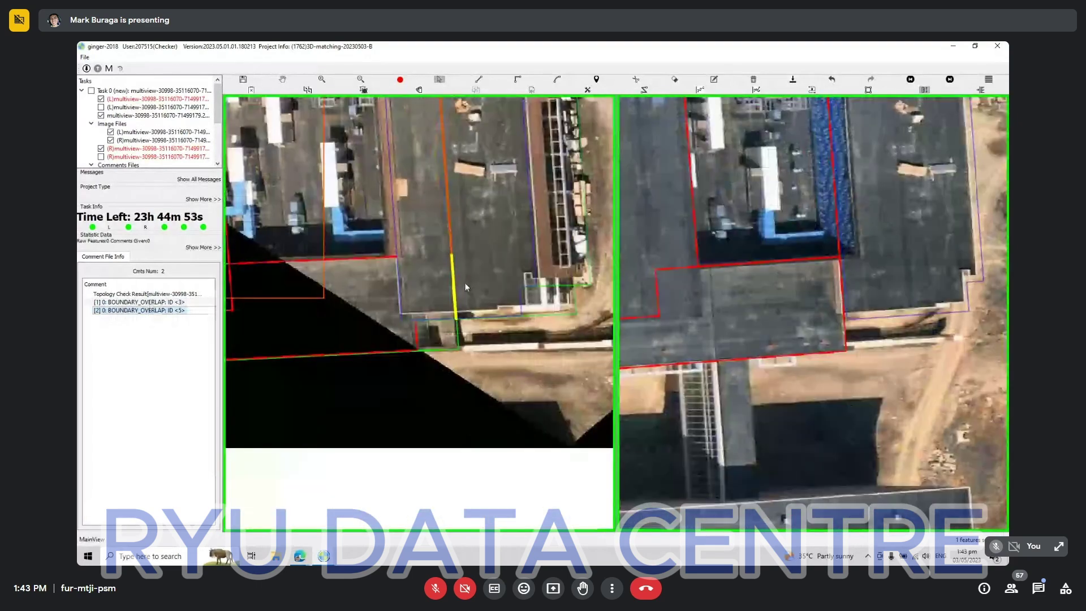
scroll(465, 284, down, 1)
click(828, 187)
scroll(825, 136, down, 1)
drag(538, 213, 547, 316)
key(h)
drag(527, 219, 534, 334)
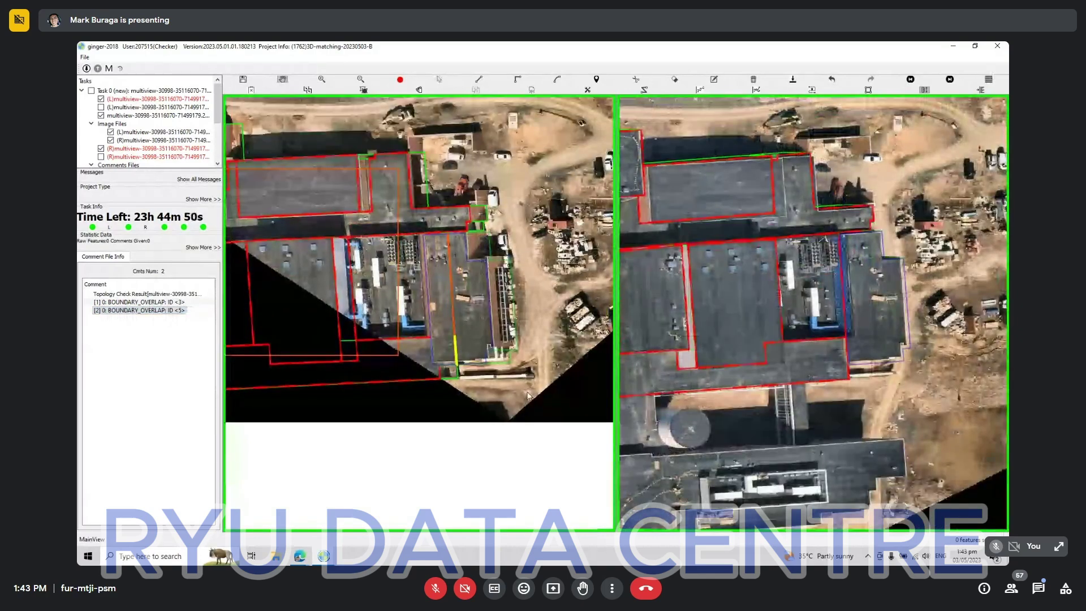
Select the roof group and inspect its outlines in right image 1 of 4, including the north-central roof (Feature ID 6)
key(s)
drag(529, 396, 349, 178)
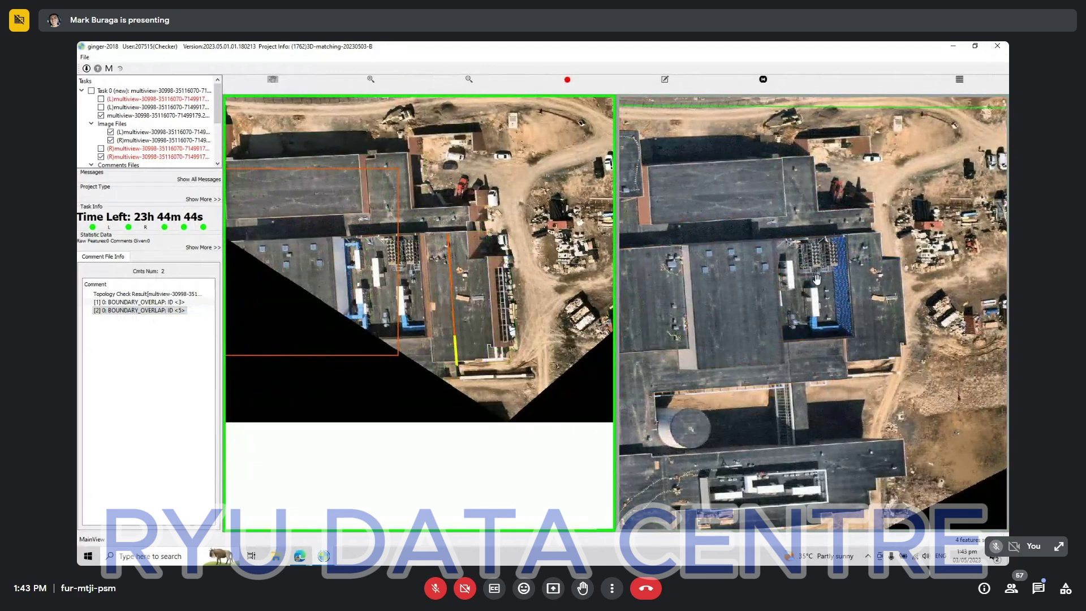
drag(652, 169, 808, 218)
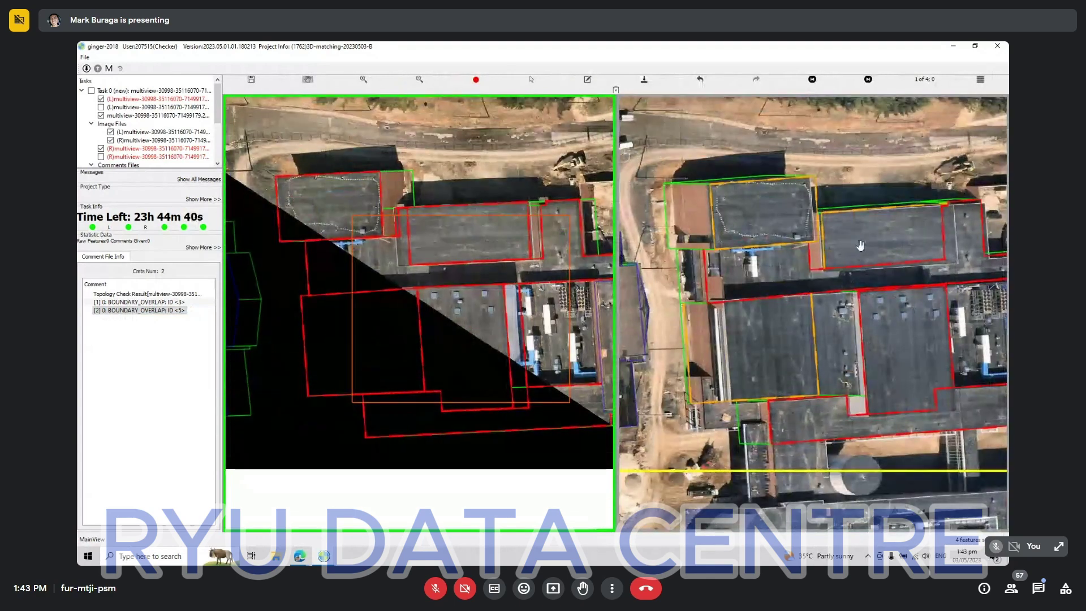
click(852, 259)
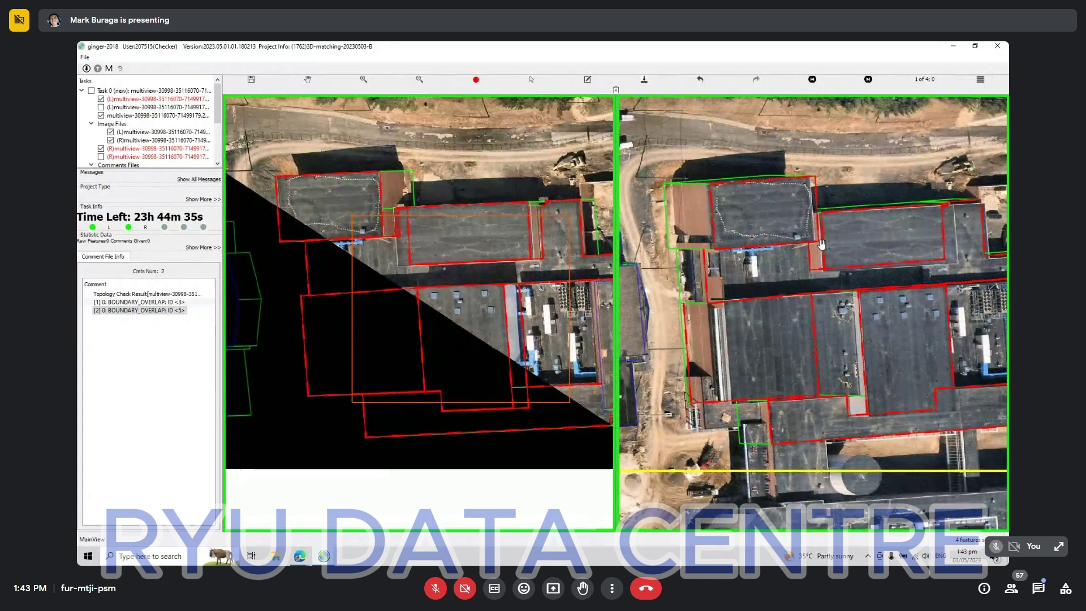
click(601, 250)
click(888, 239)
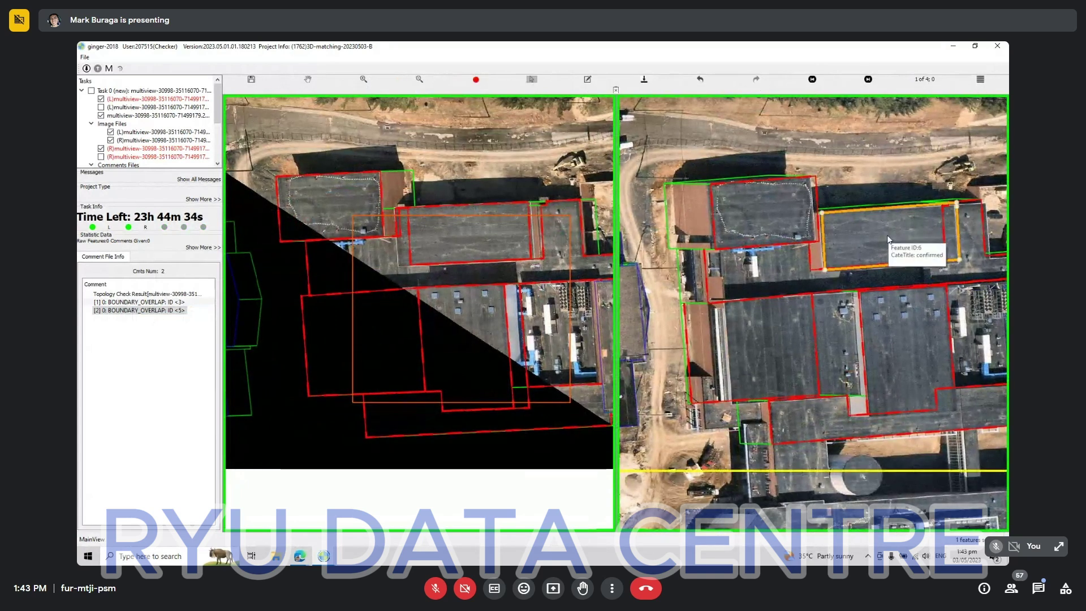
key(Escape)
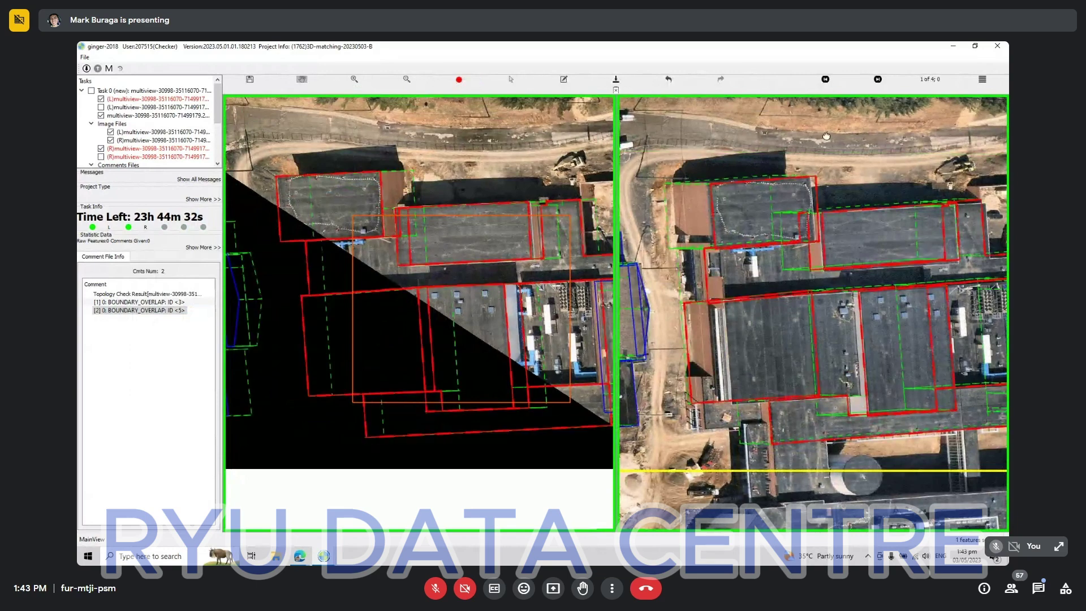
Advance through the right images to 3 of 4 and move the large west roof's outline south onto its roof
drag(917, 215, 819, 176)
scroll(824, 216, down, 2)
key(Tab)
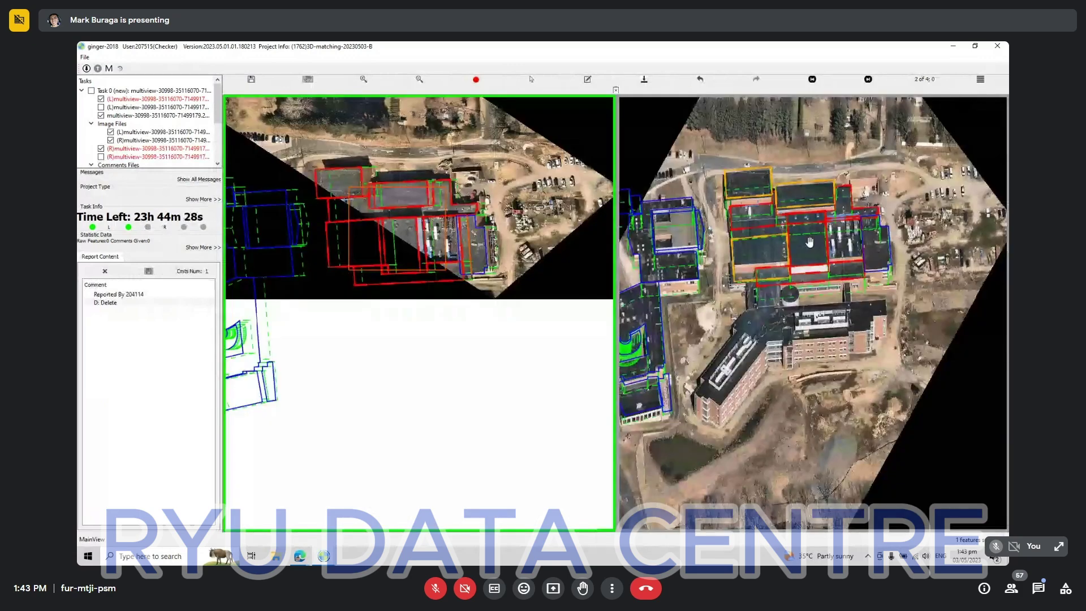
scroll(782, 255, up, 2)
key(Right)
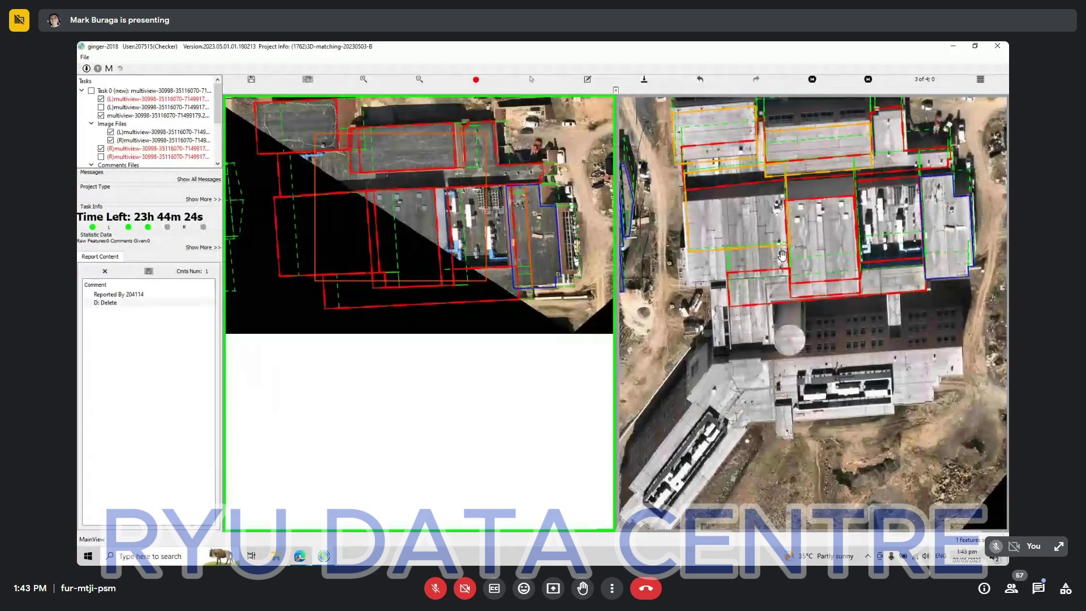
key(s)
click(733, 227)
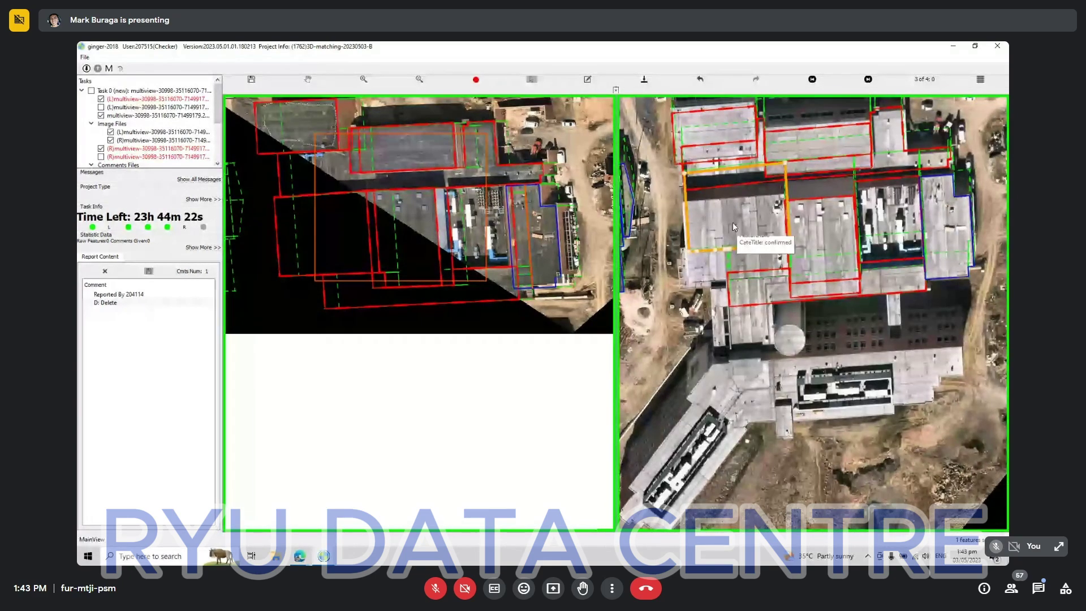
drag(732, 215, 731, 244)
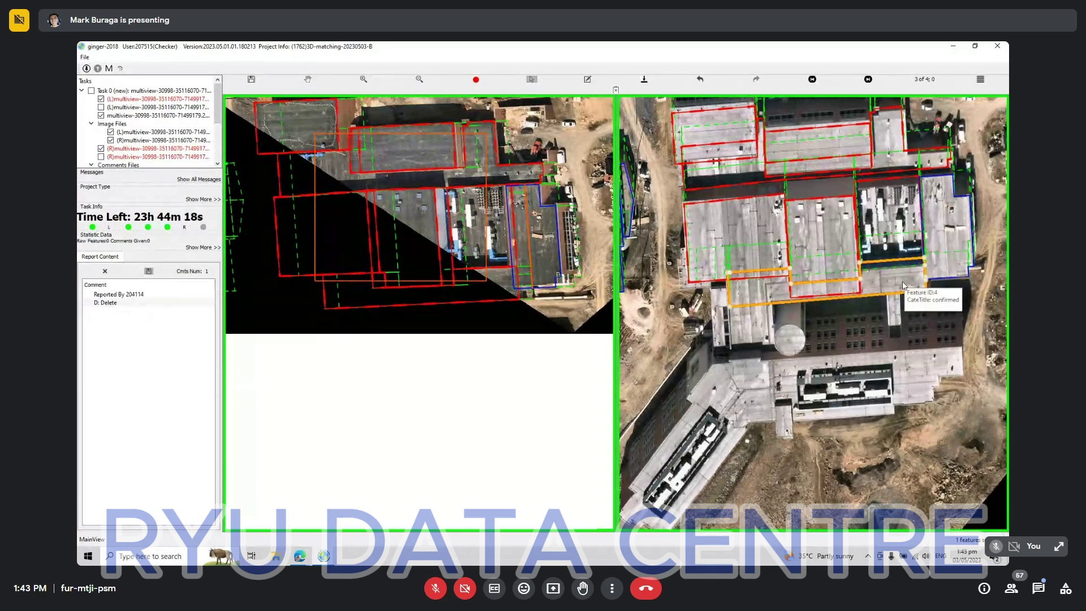
Check the other roof outlines in right image 3, review image 4 of 4, and rerun the topology check
key(space)
key(space)
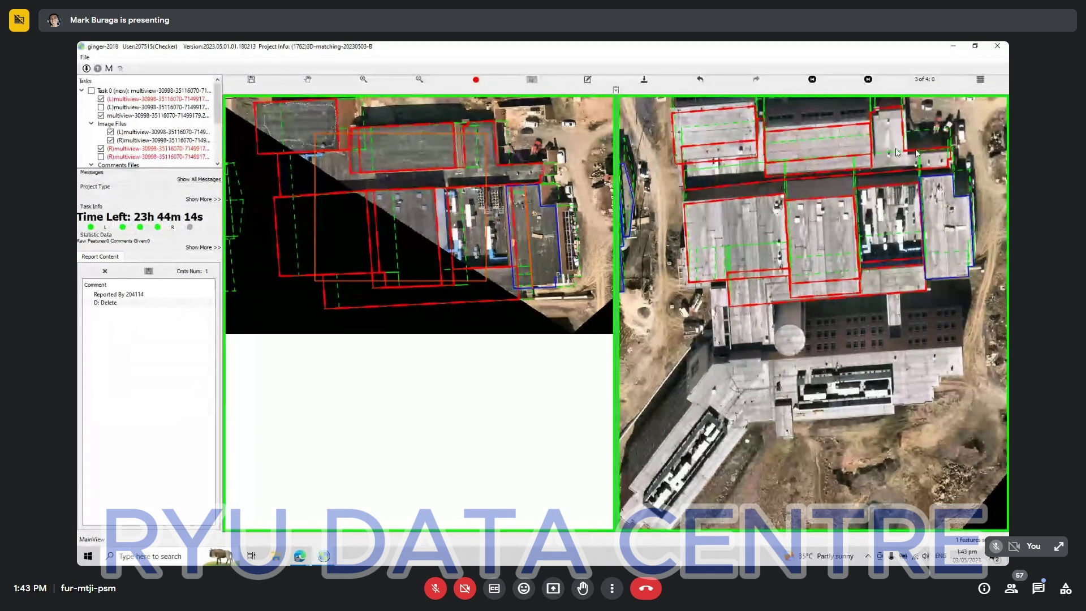
click(817, 148)
click(712, 125)
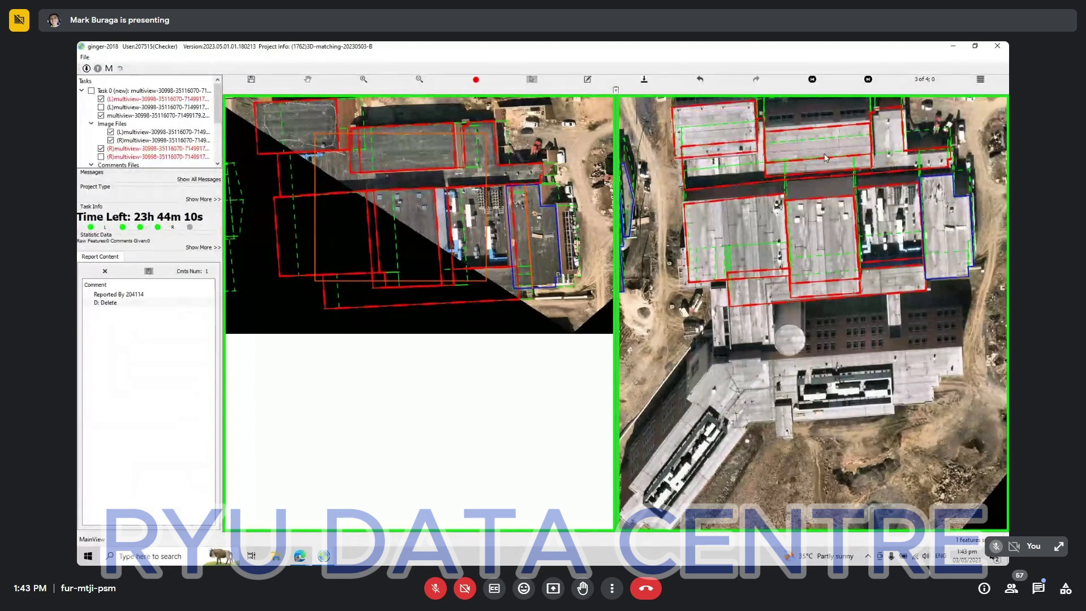
key(Right)
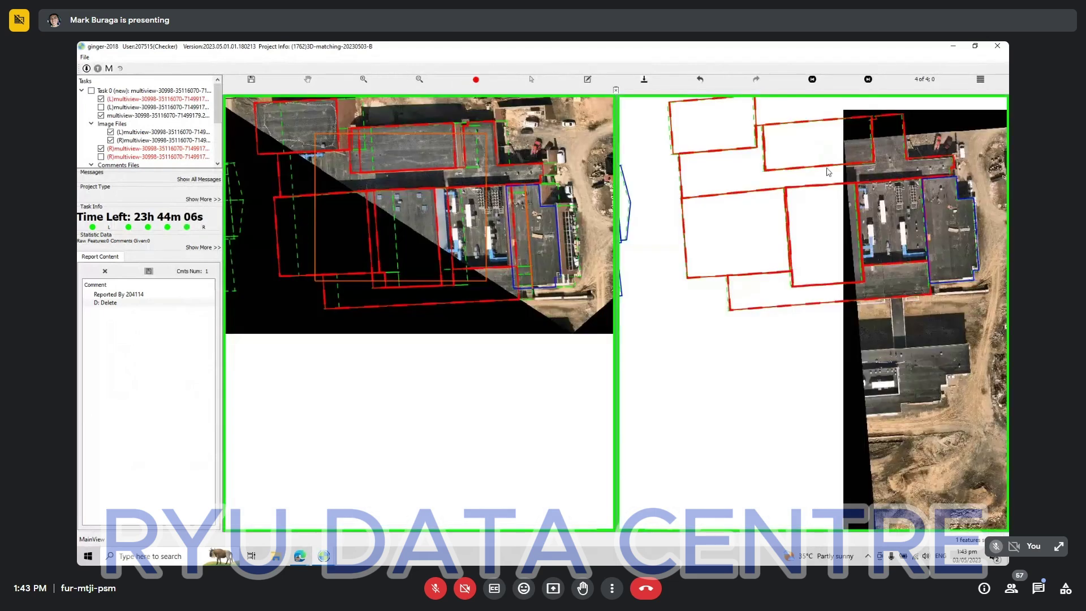
key(Page_Down)
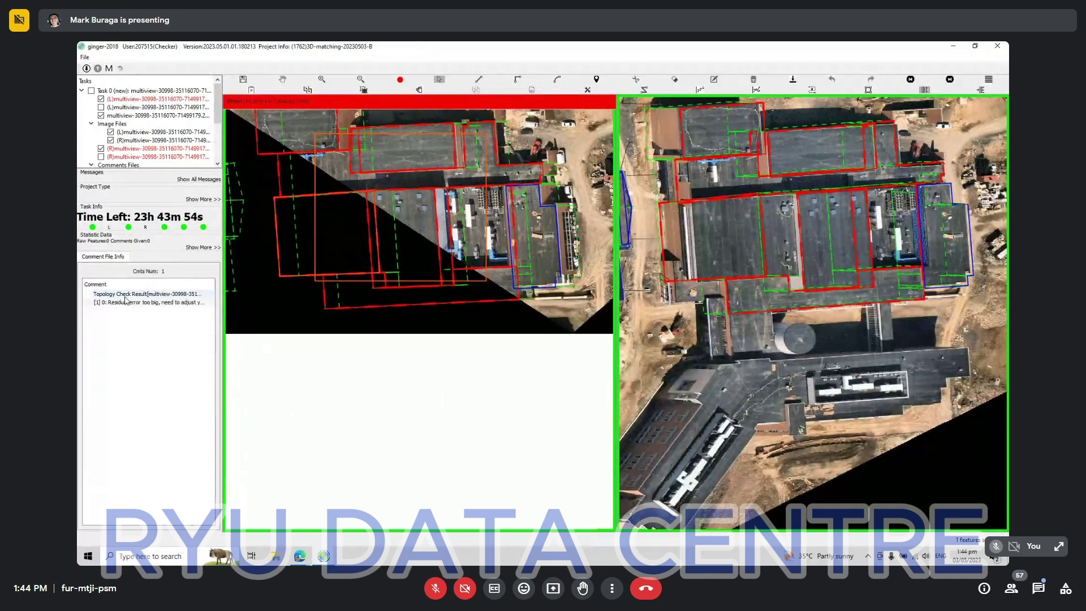
Locate the "Residual error too big" comment and examine the flagged large west roof outline
click(126, 301)
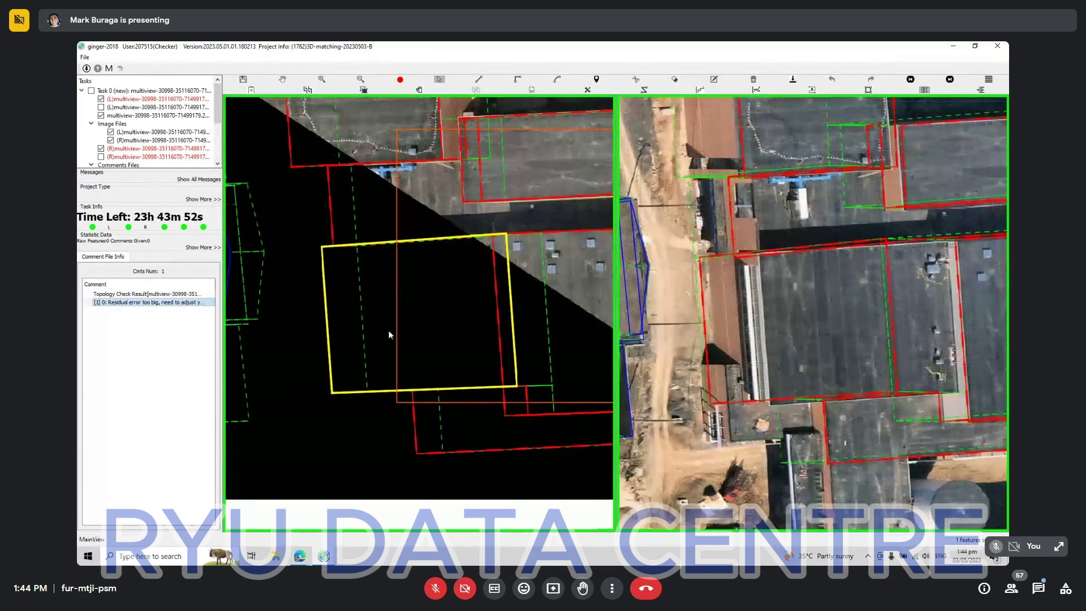
scroll(390, 335, down, 4)
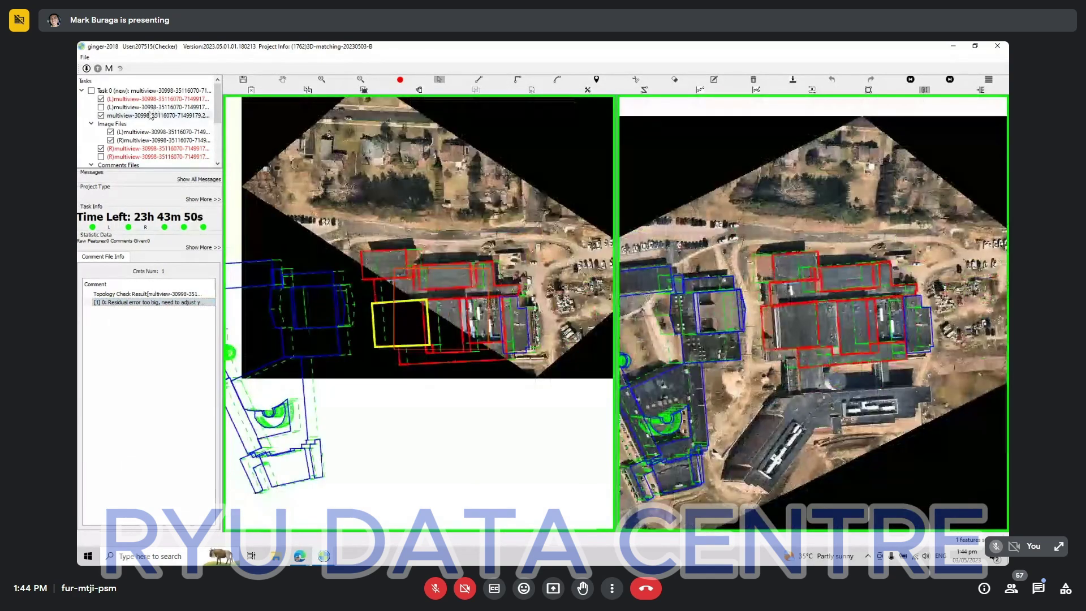
right_click(160, 93)
right_click(148, 94)
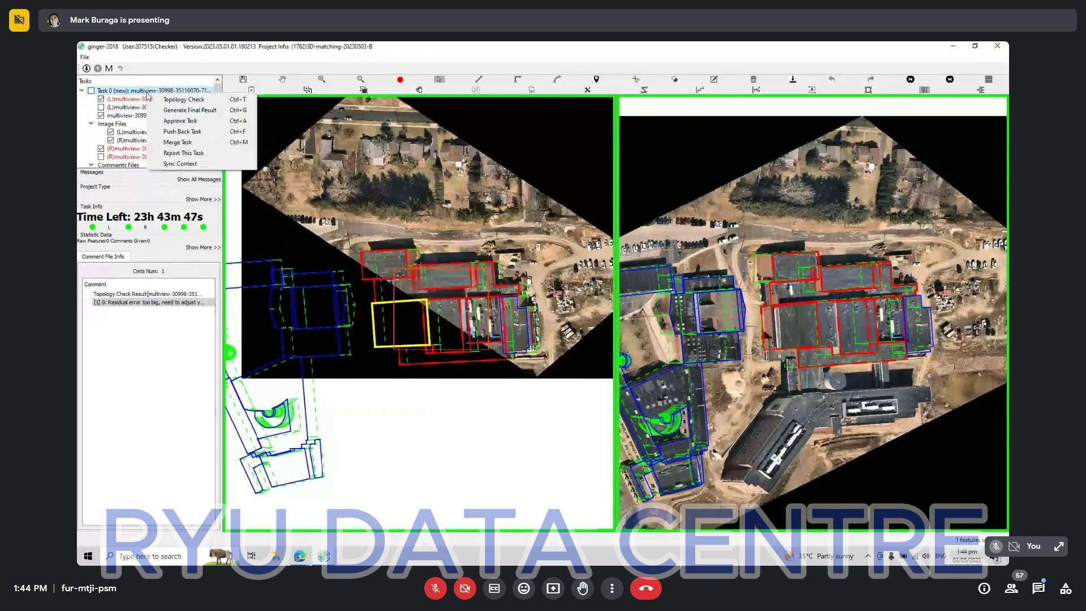
click(171, 152)
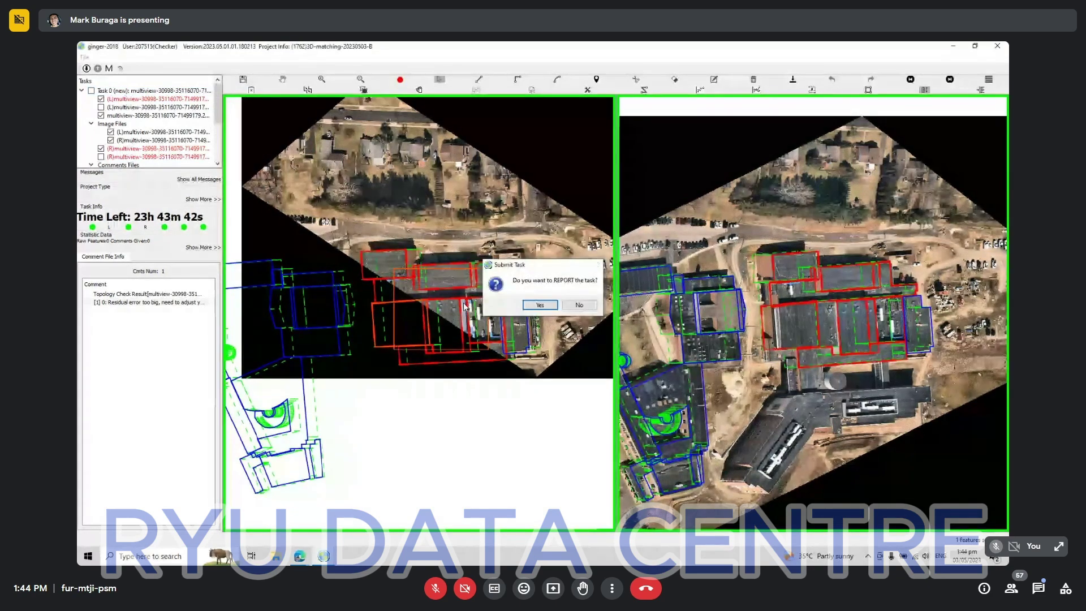
click(580, 304)
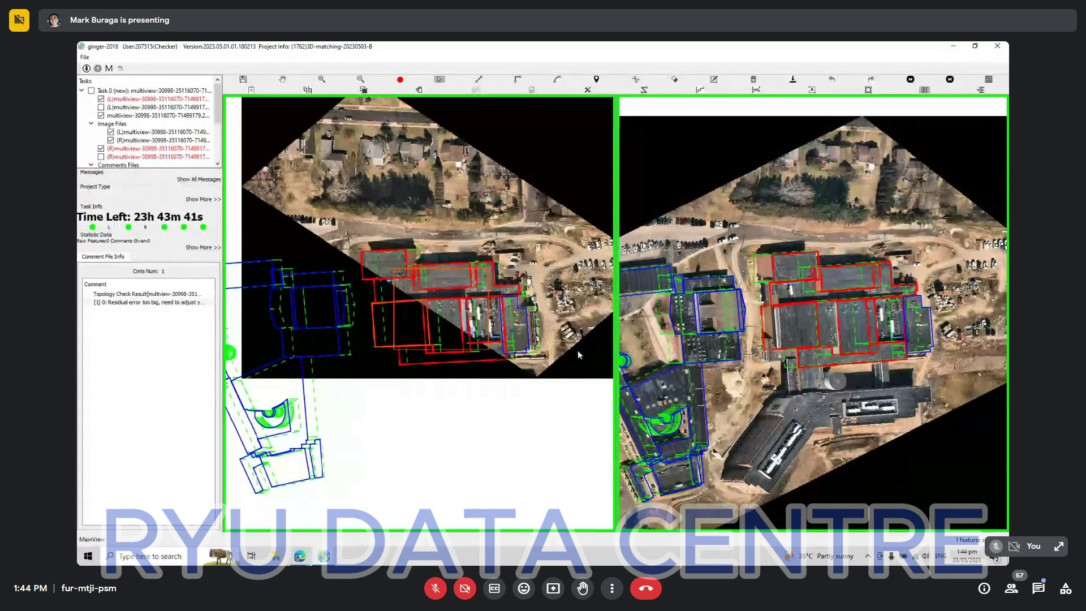
Resolve the residual error comment by shifting the large west roof's outline slightly east in the right image, and recheck the topology
click(791, 334)
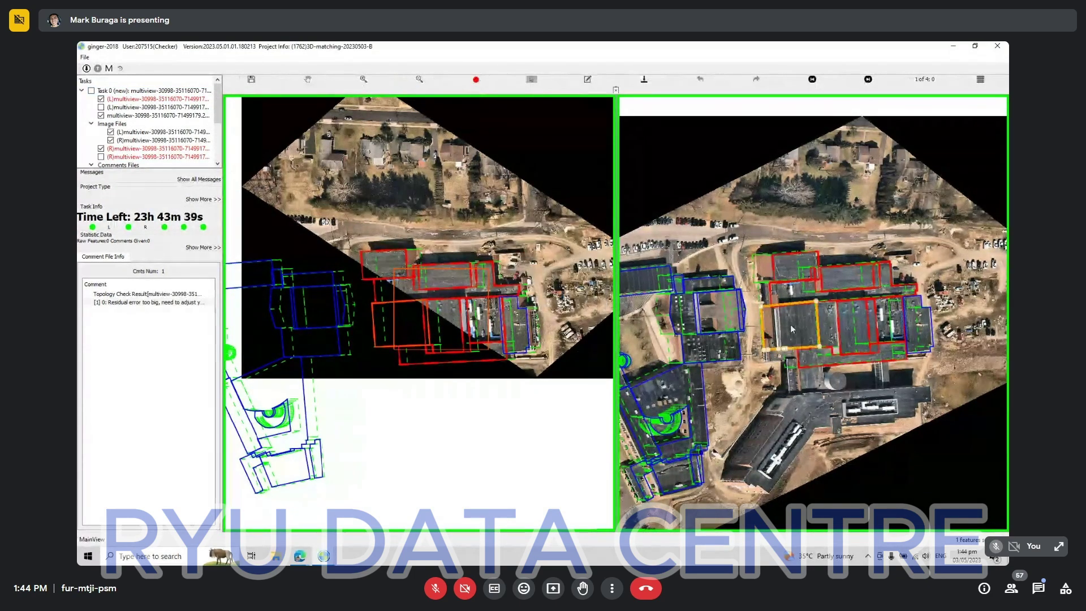
click(740, 382)
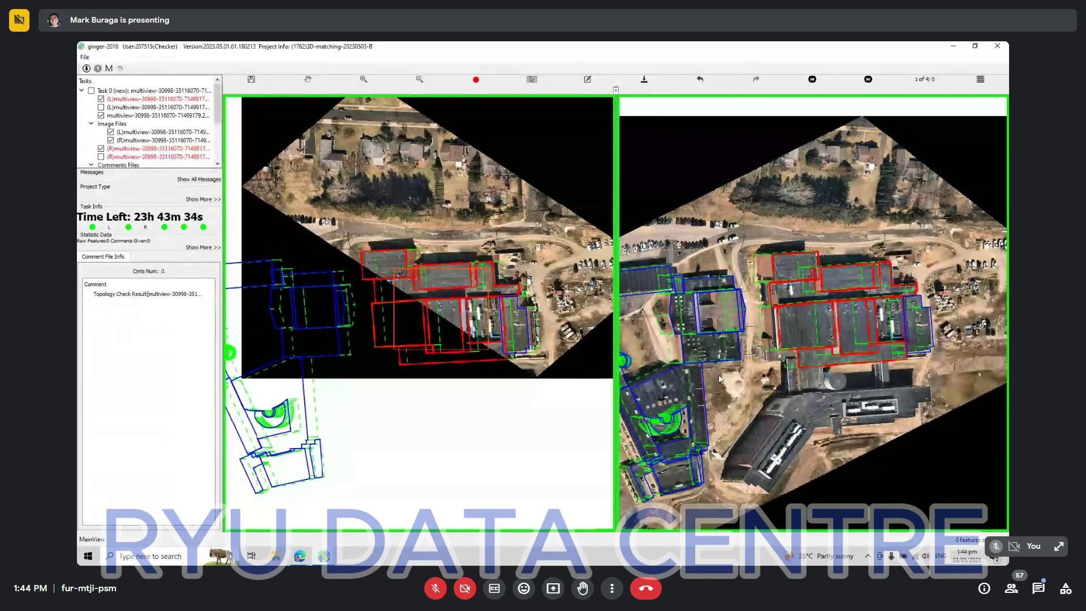
key(space)
drag(814, 335, 747, 345)
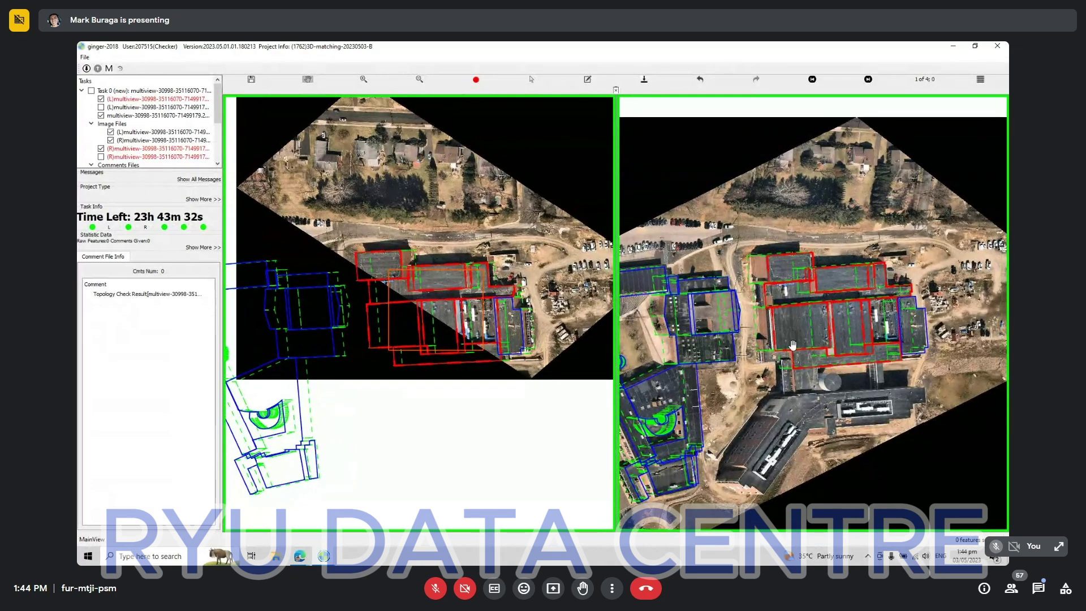
Switch to the other task window and examine the roof outlines and sidewalls of the large building complex in both images
mouse_move(323, 558)
click(271, 514)
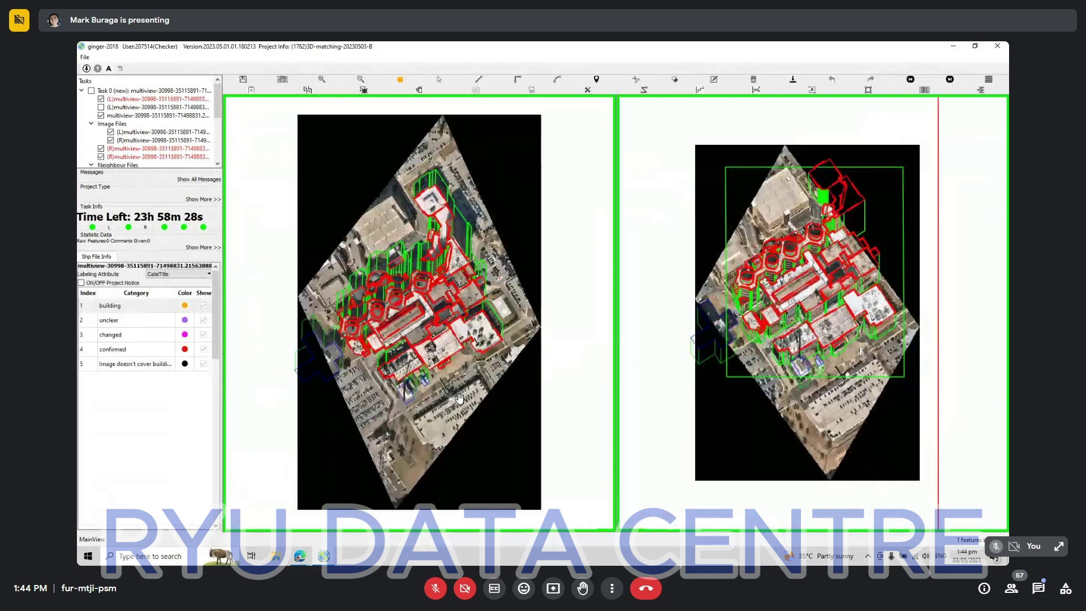
scroll(406, 300, up, 1)
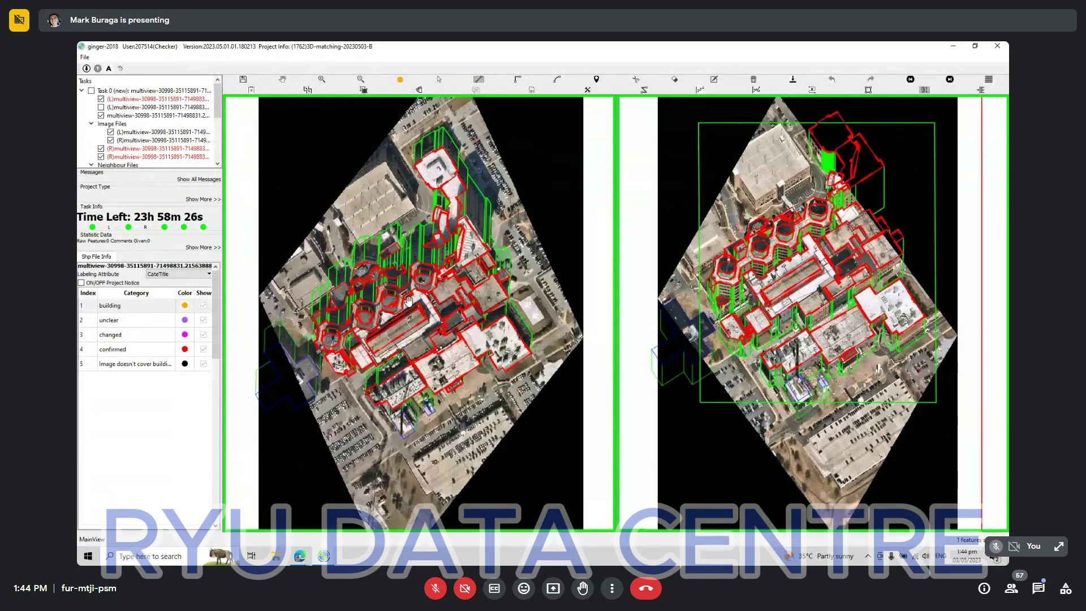
scroll(410, 299, up, 1)
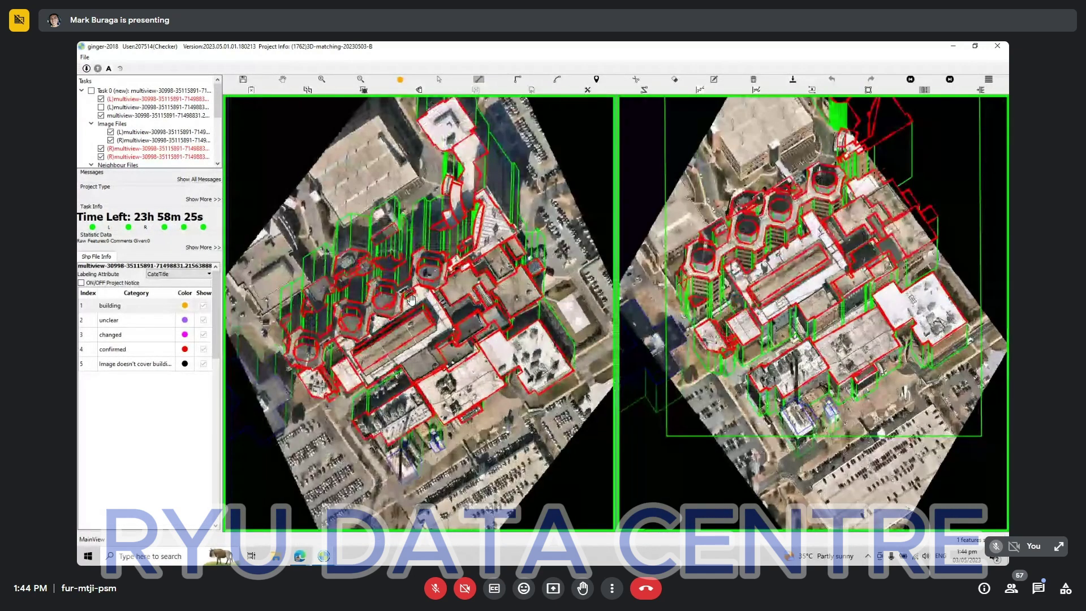
scroll(858, 349, up, 1)
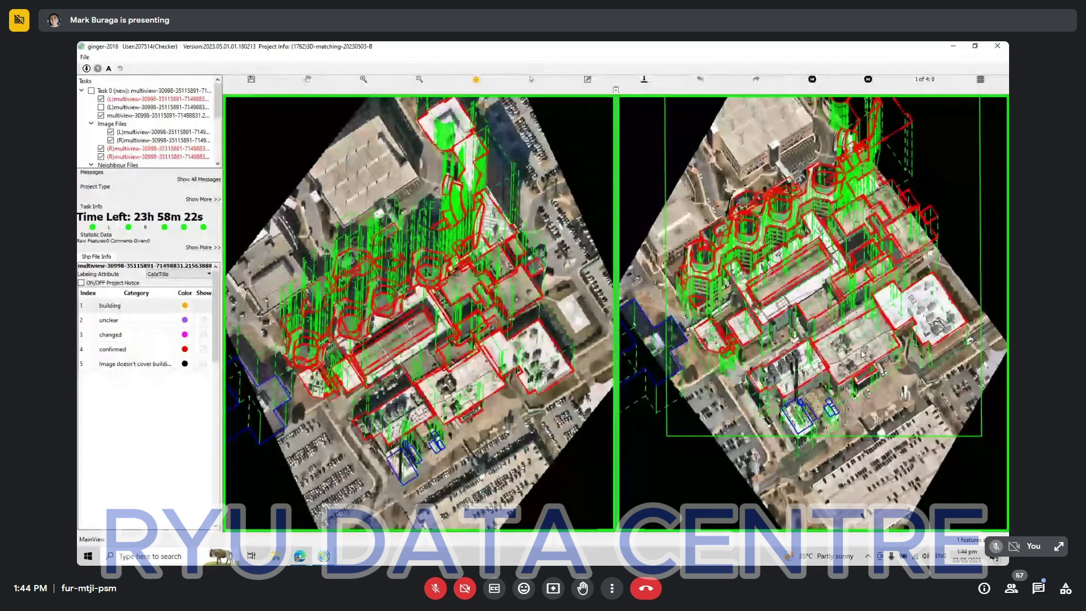
scroll(859, 351, up, 1)
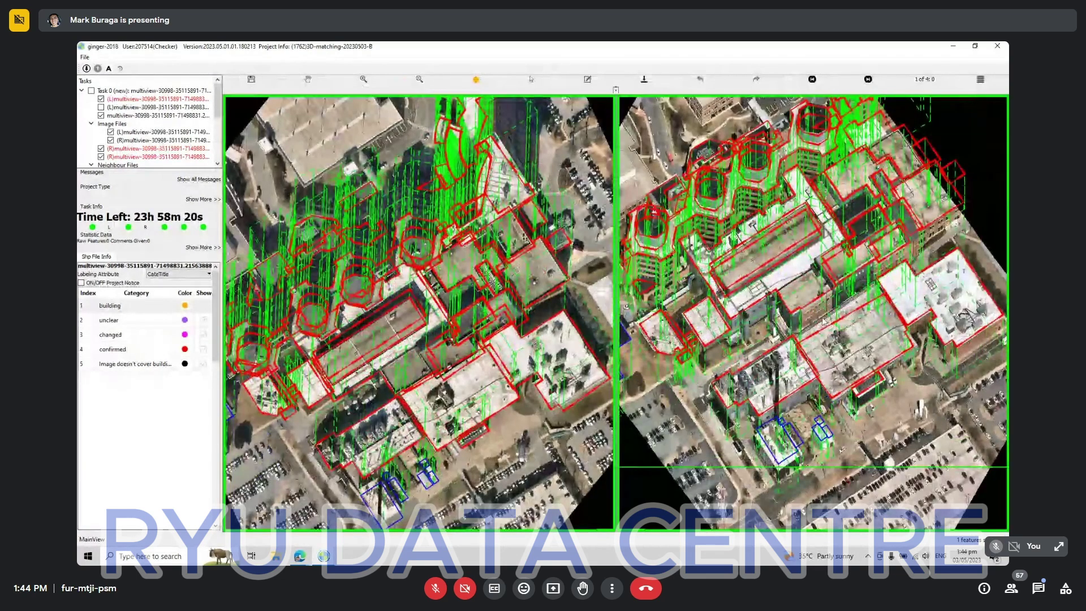
Compare the building complex's roof outlines and sidewalls with the bare imagery in image 1 of 4
click(860, 352)
key(space)
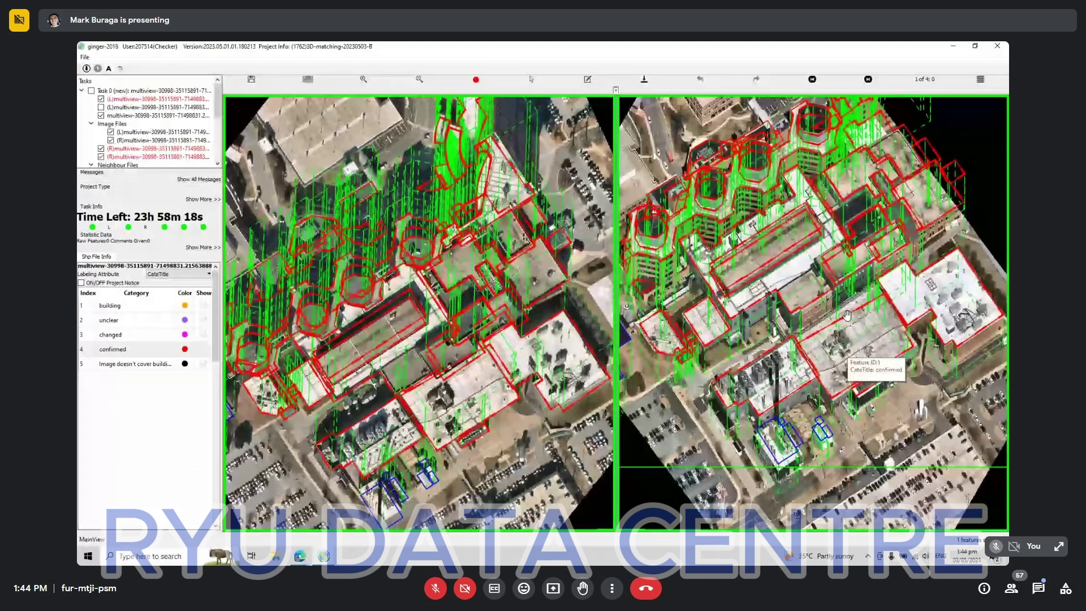
drag(847, 315, 865, 345)
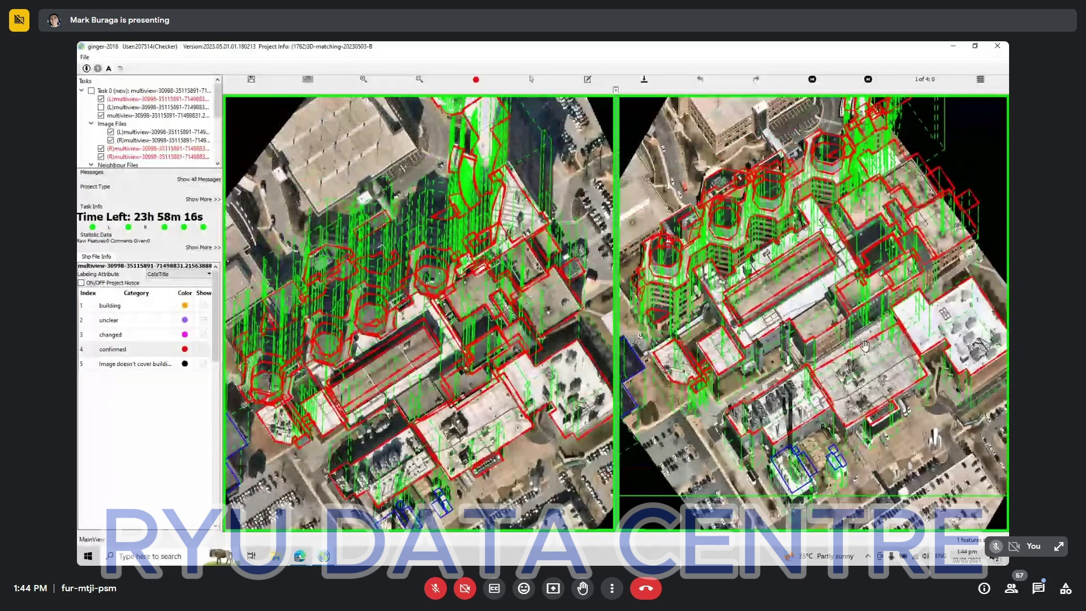
key(space)
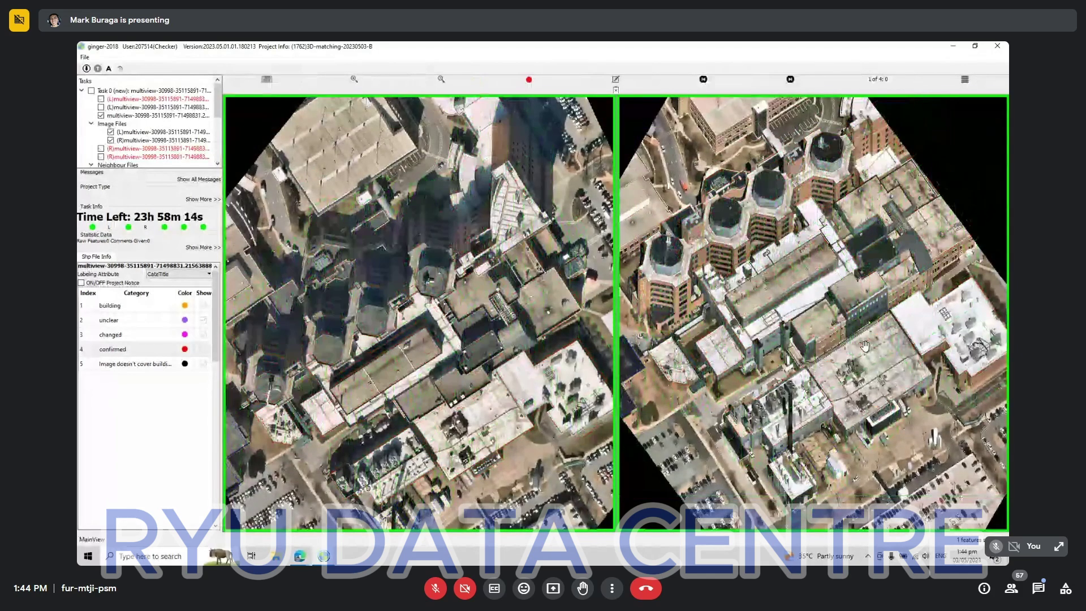
key(space)
key(space)
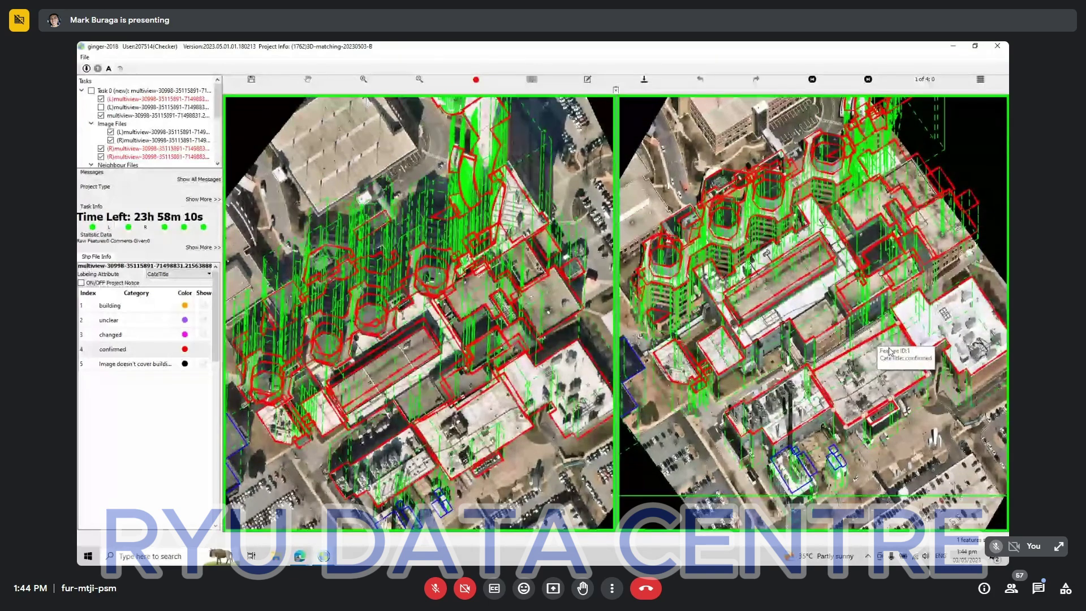
key(space)
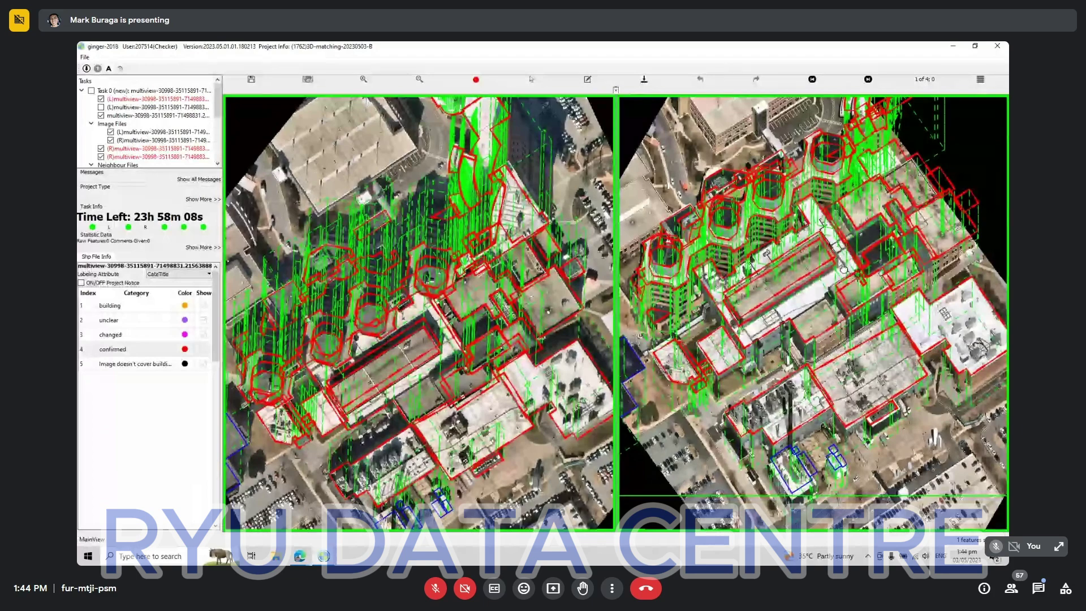
Examine the outlines of the octagonal towers, the low southwest roofs and the white east roofs in image 1 of 4
drag(843, 270, 854, 369)
drag(745, 526, 693, 376)
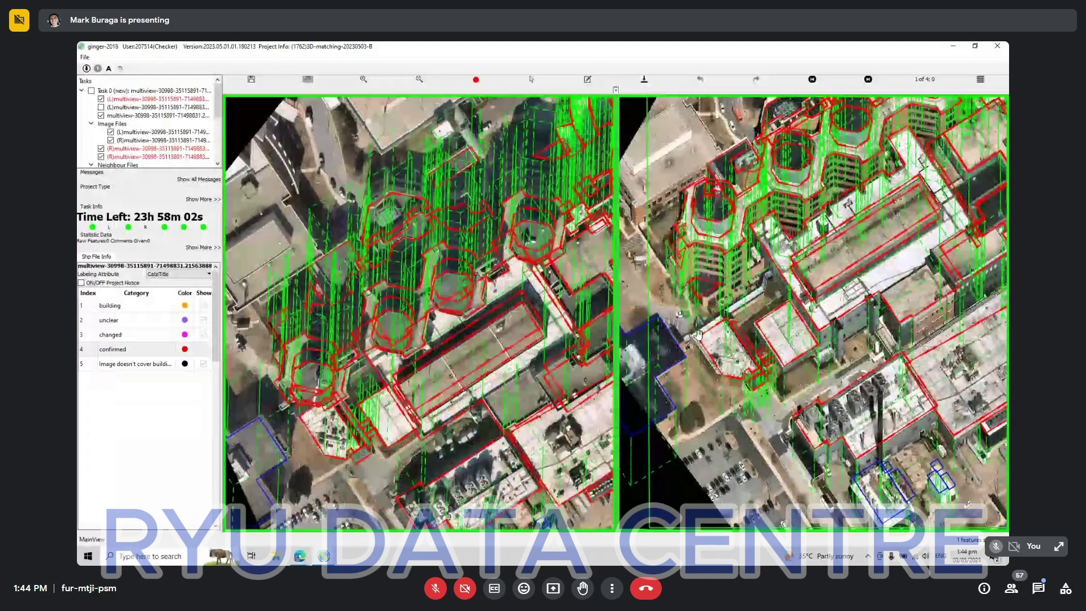
mouse_move(731, 353)
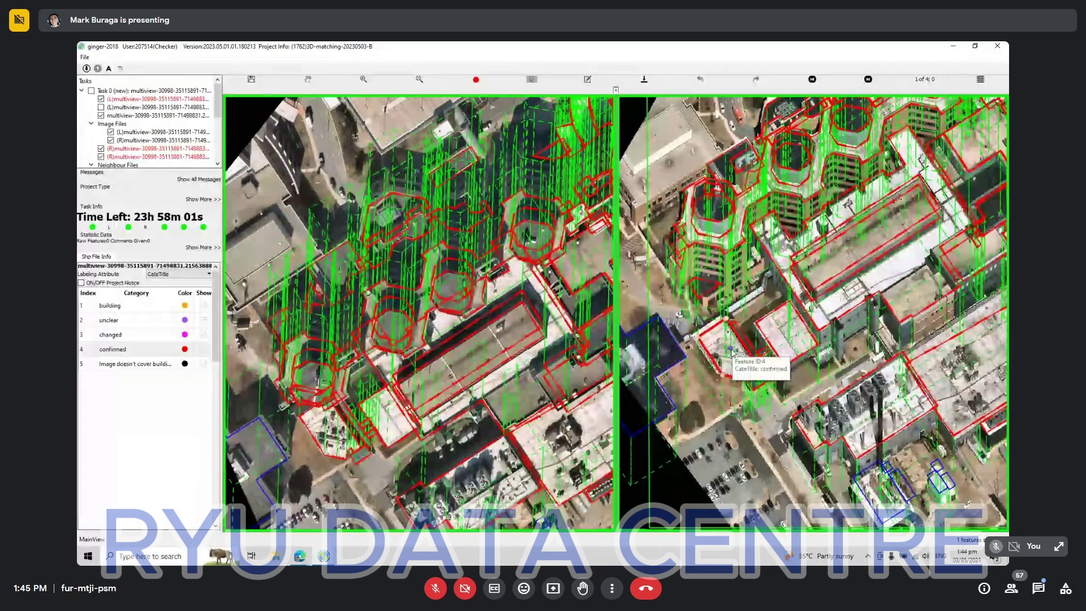
scroll(731, 353, up, 2)
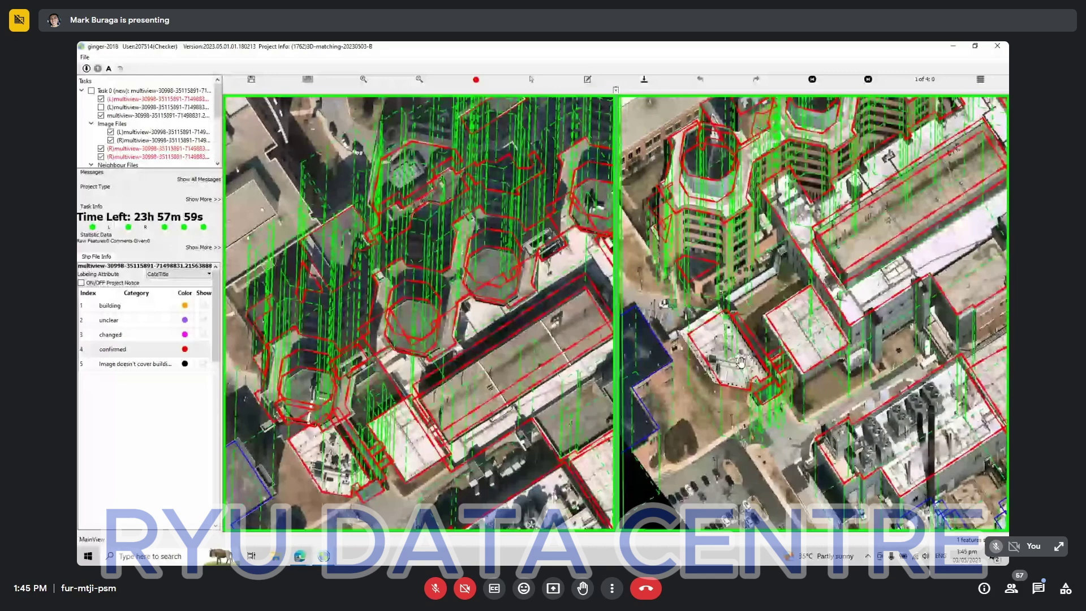
drag(741, 362, 626, 300)
key(space)
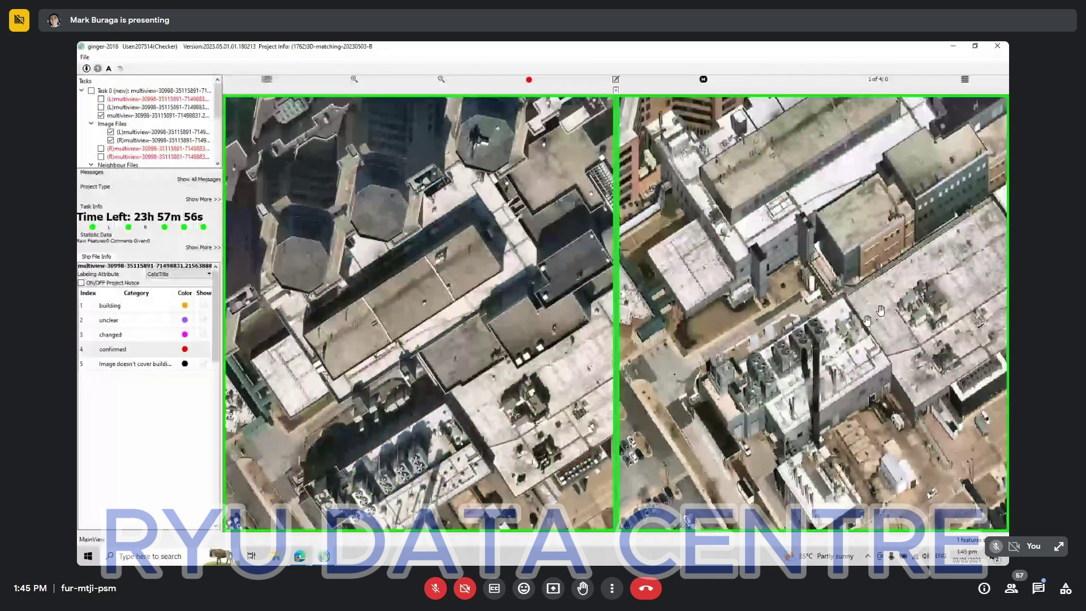
key(space)
drag(1000, 221, 778, 361)
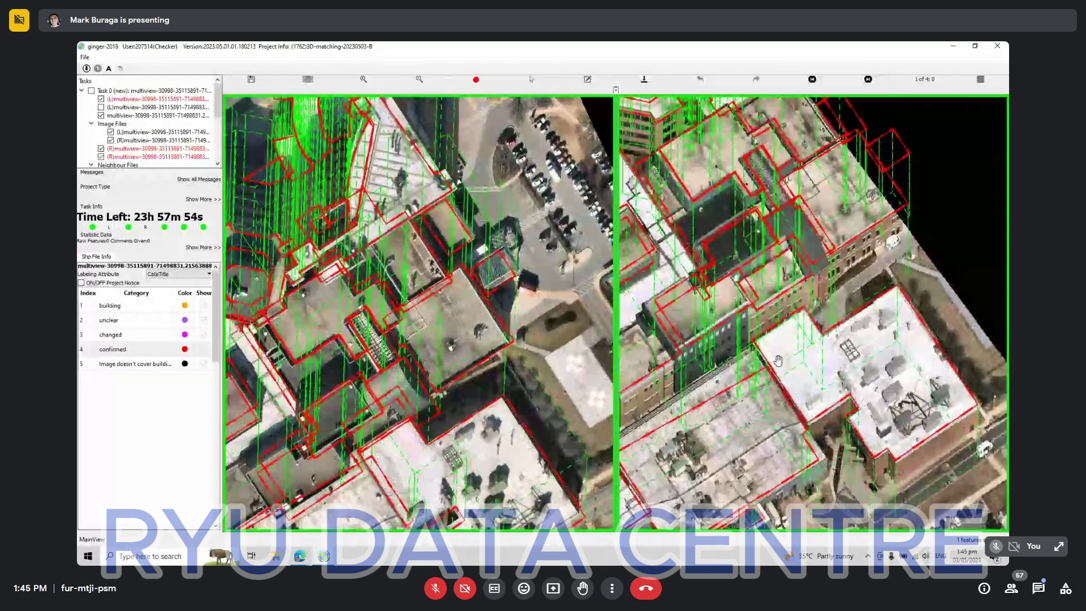
scroll(778, 360, down, 1)
scroll(778, 361, down, 1)
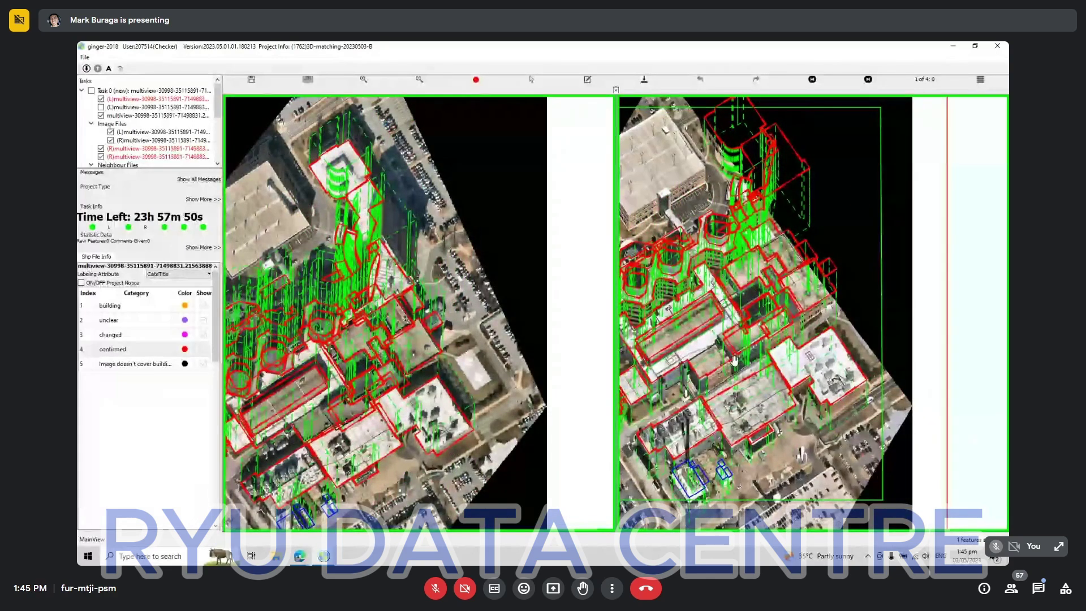
Review the roof outlines and sidewalls against the imagery in right images 2 and 3 of 4
key(Right)
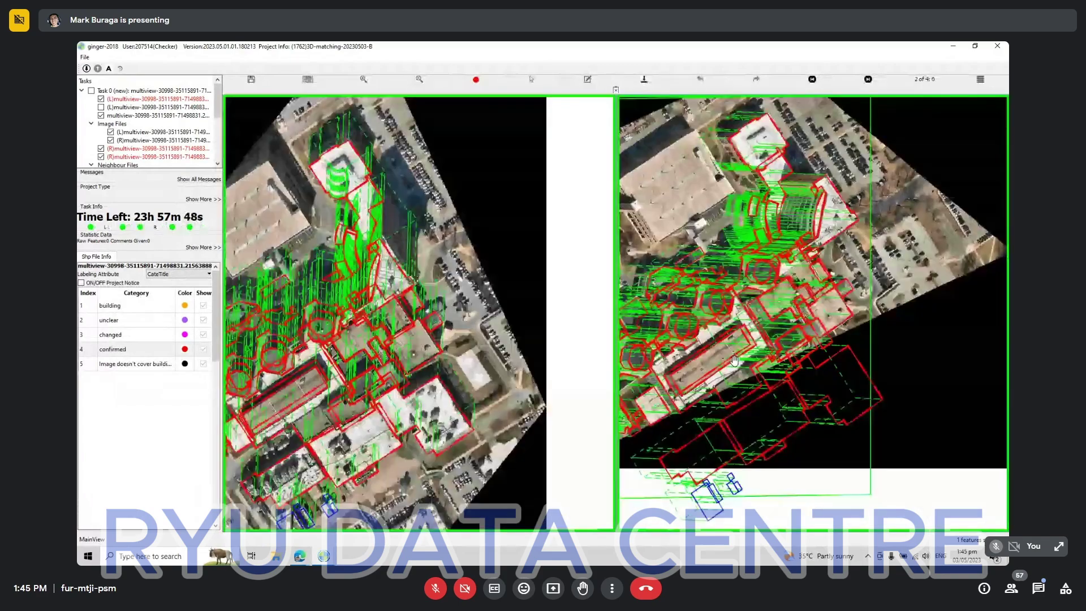
key(space)
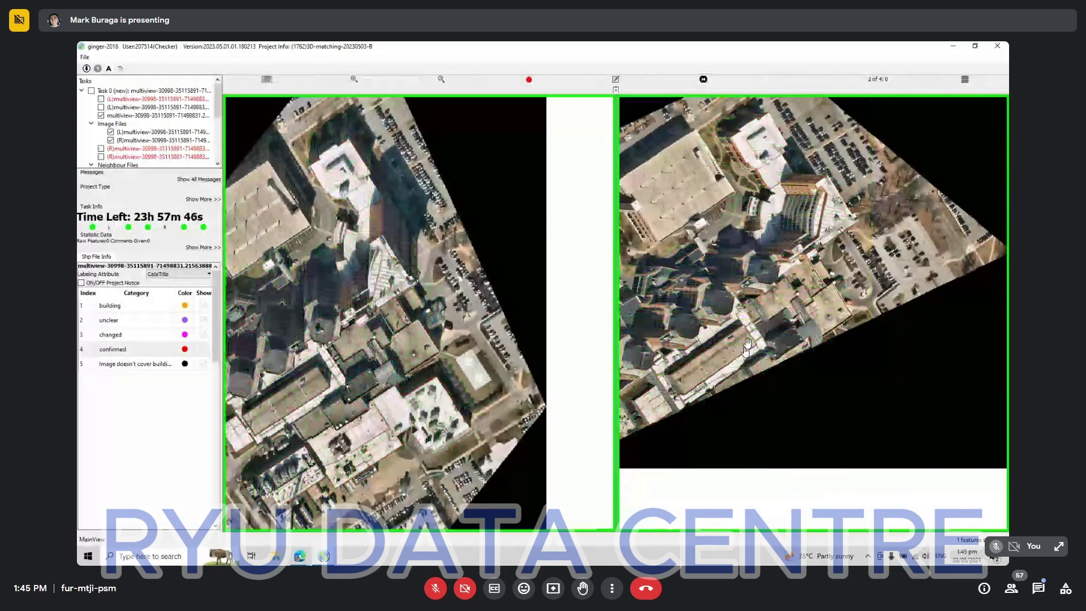
scroll(772, 276, up, 2)
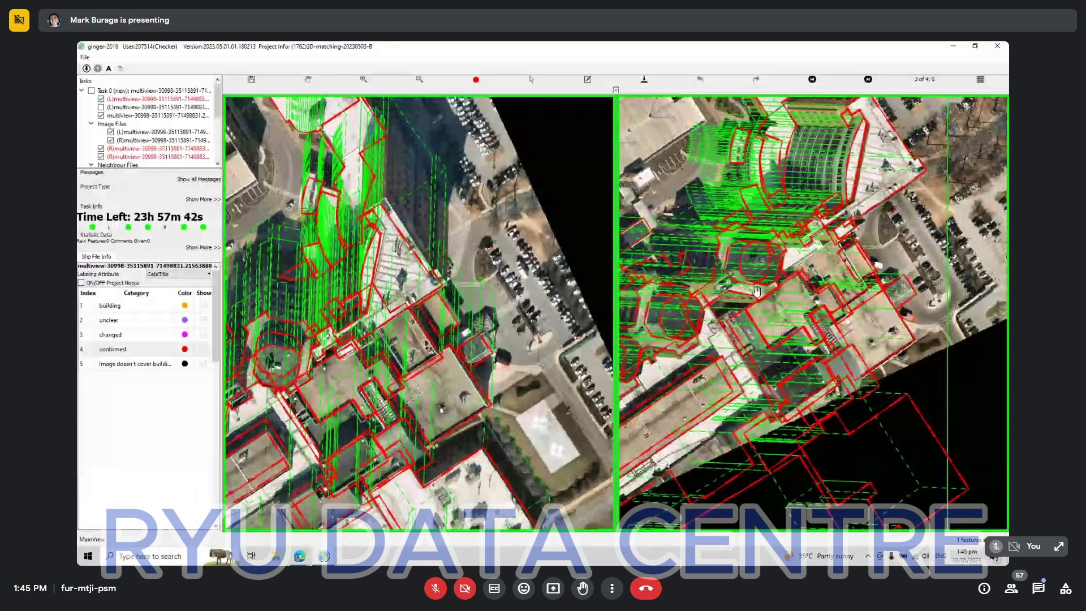
drag(756, 340, 846, 299)
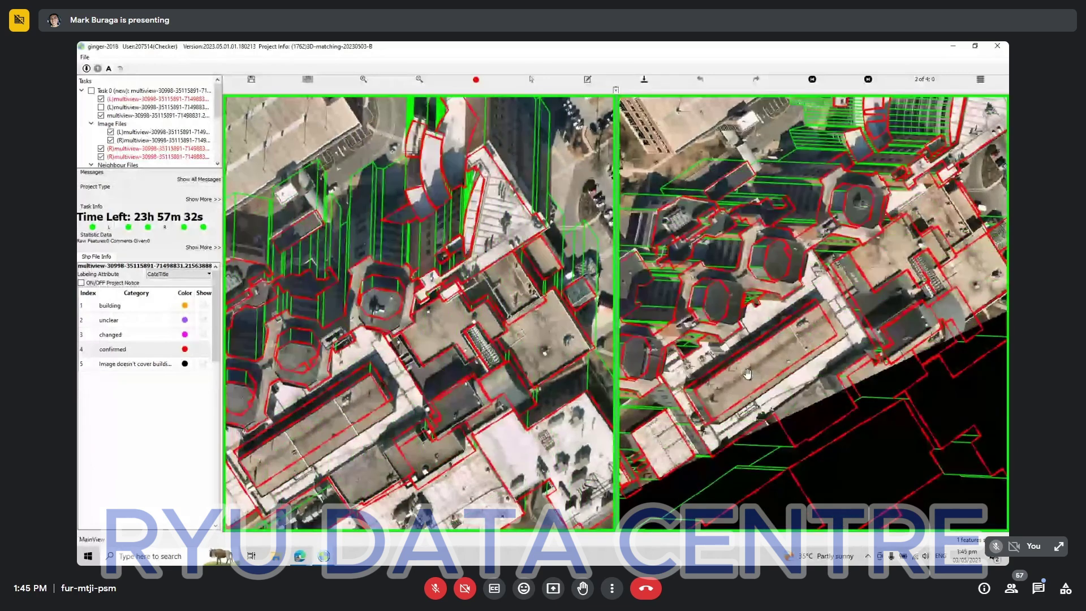
key(Right)
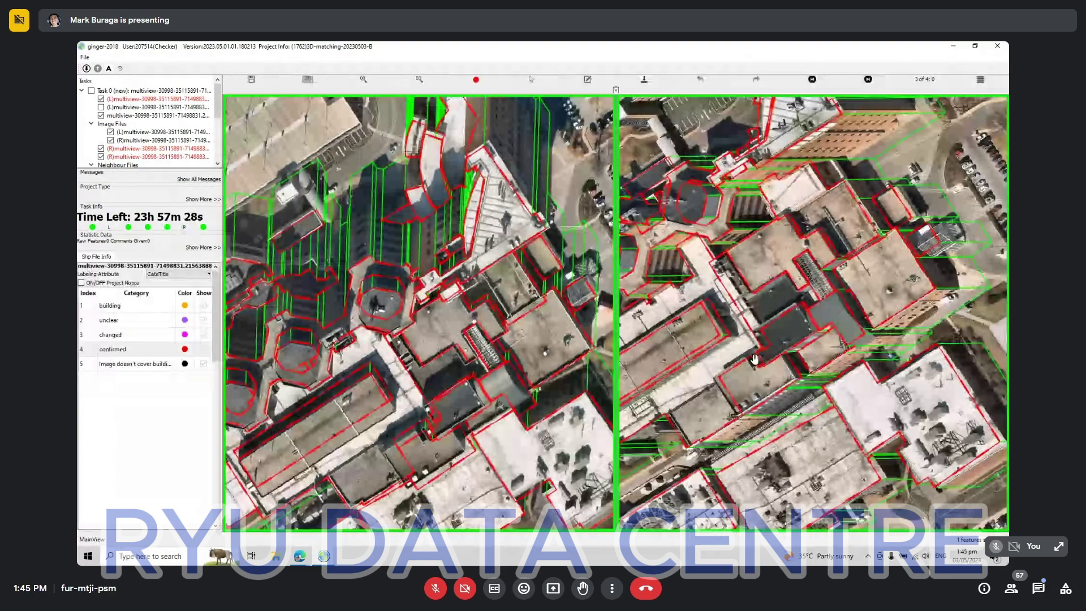
drag(759, 362, 832, 381)
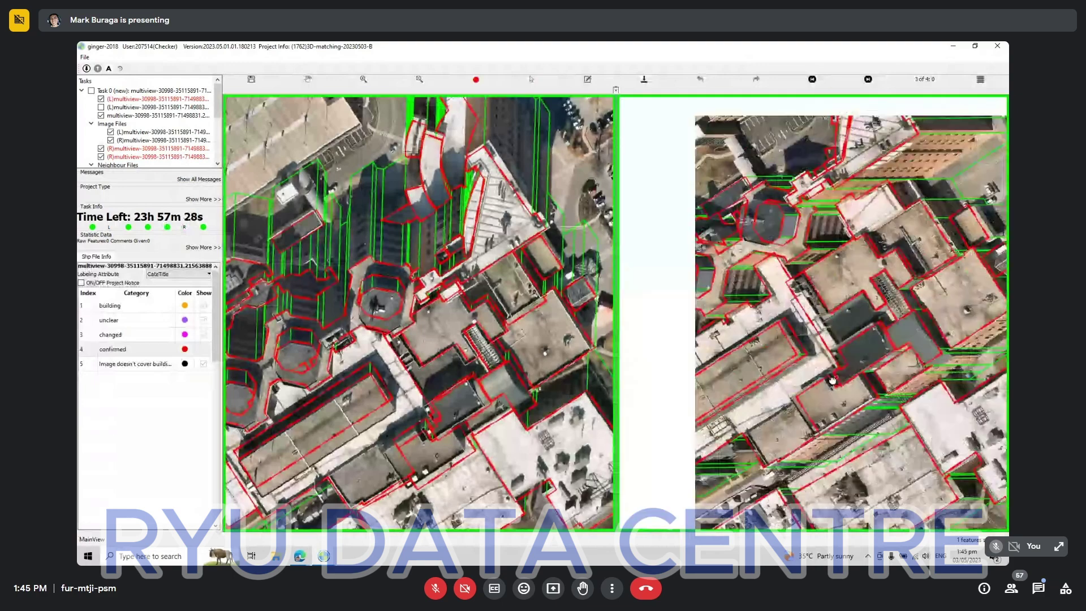
key(s)
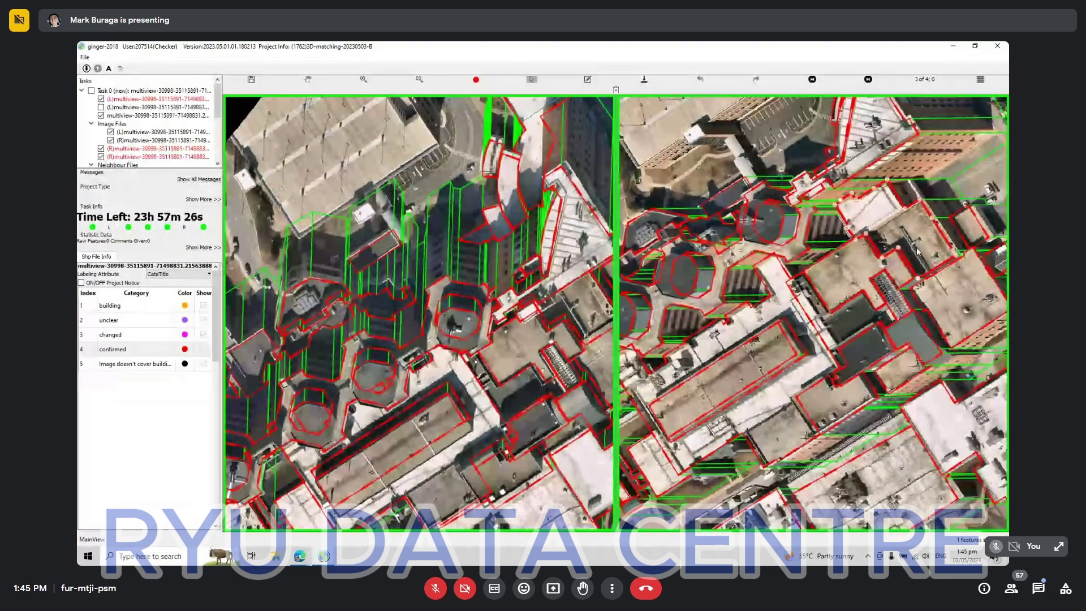
scroll(839, 337, down, 5)
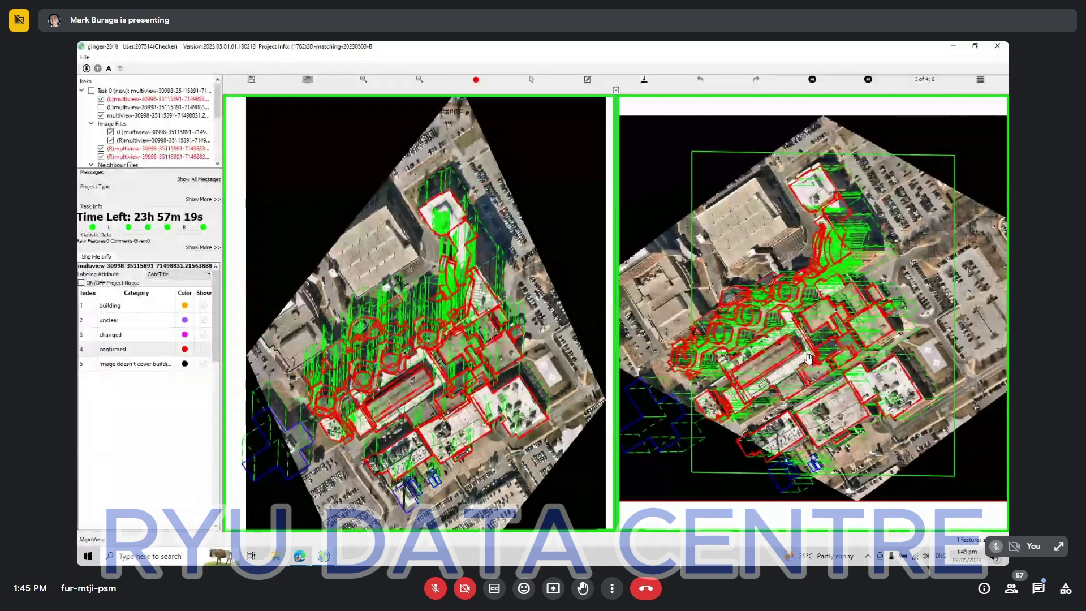
Check image 4 of 4, run the topology check, and locate the "Drag sidewall to correct bottom" comment in the left image
key(Right)
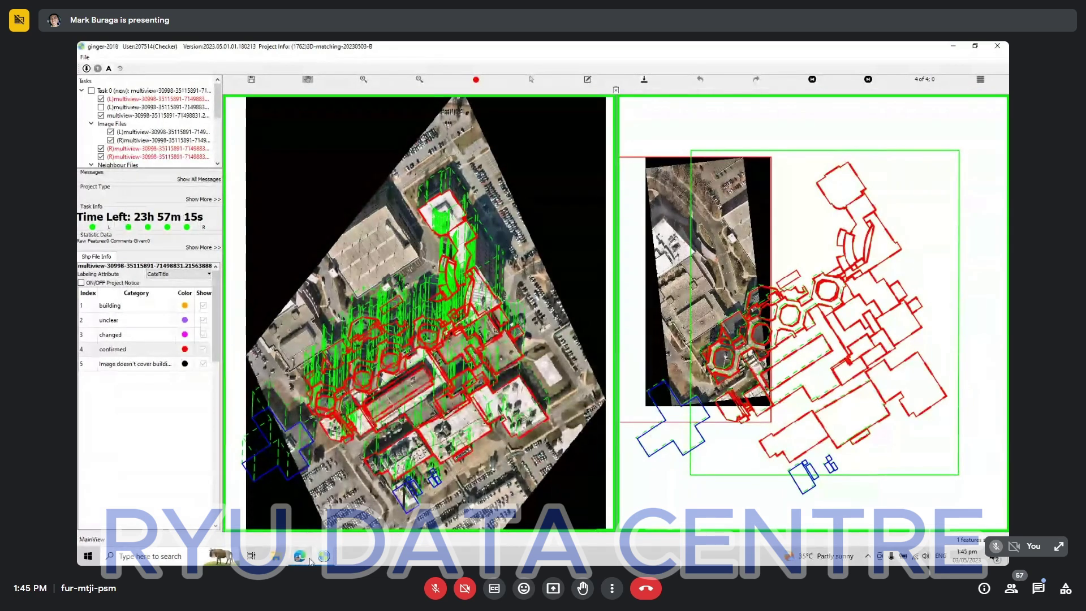
mouse_move(294, 562)
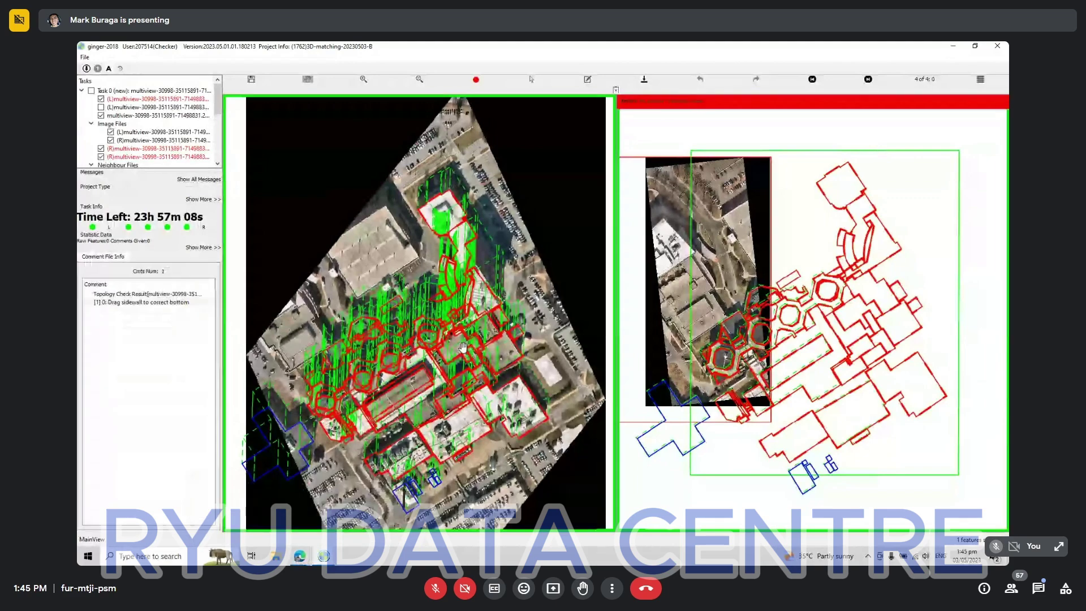
click(124, 302)
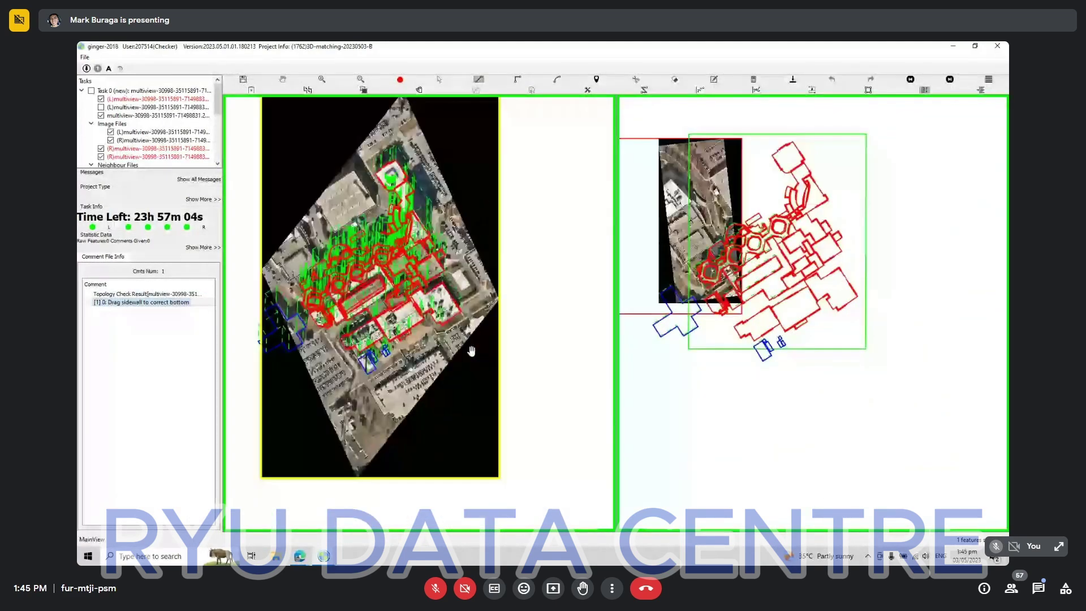
scroll(471, 351, up, 2)
drag(306, 270, 481, 319)
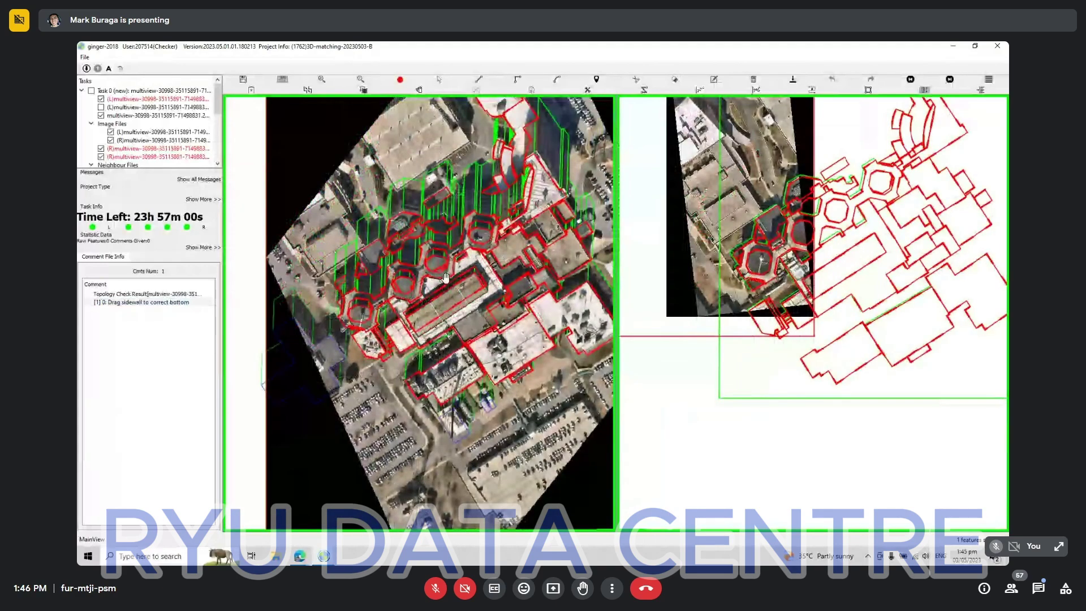
drag(461, 112, 398, 245)
Select all building outlines in the left image and drag their sidewalls to the correct bottom
scroll(398, 244, down, 4)
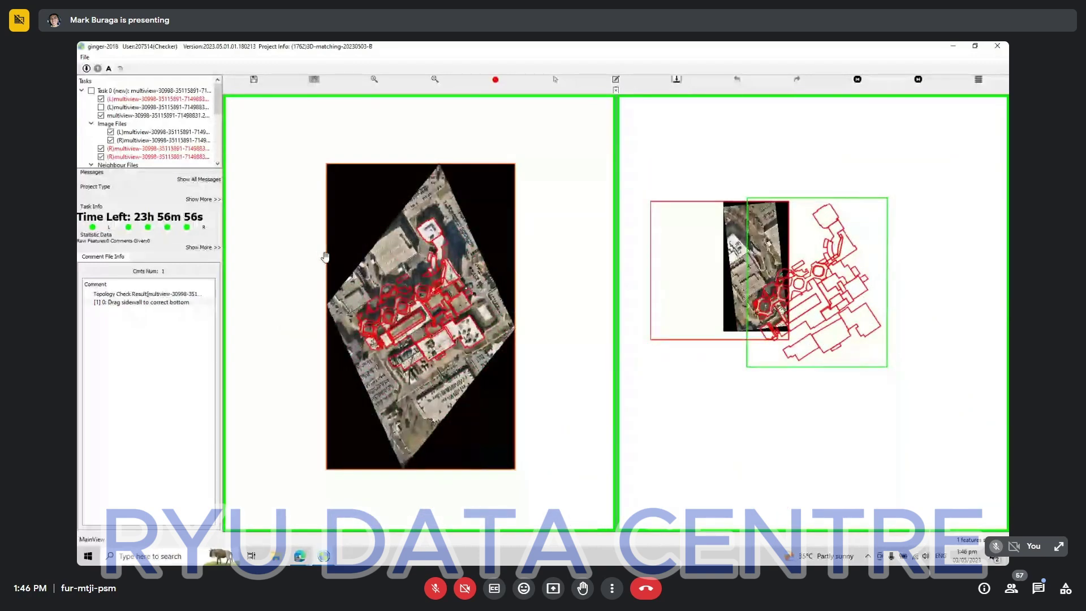
drag(346, 211, 544, 446)
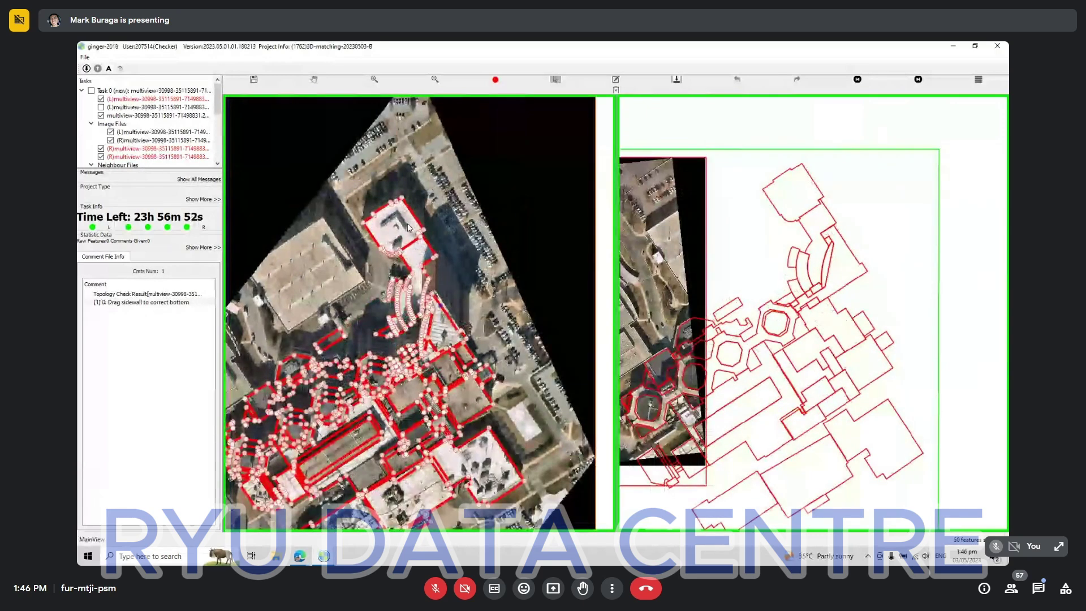
key(s)
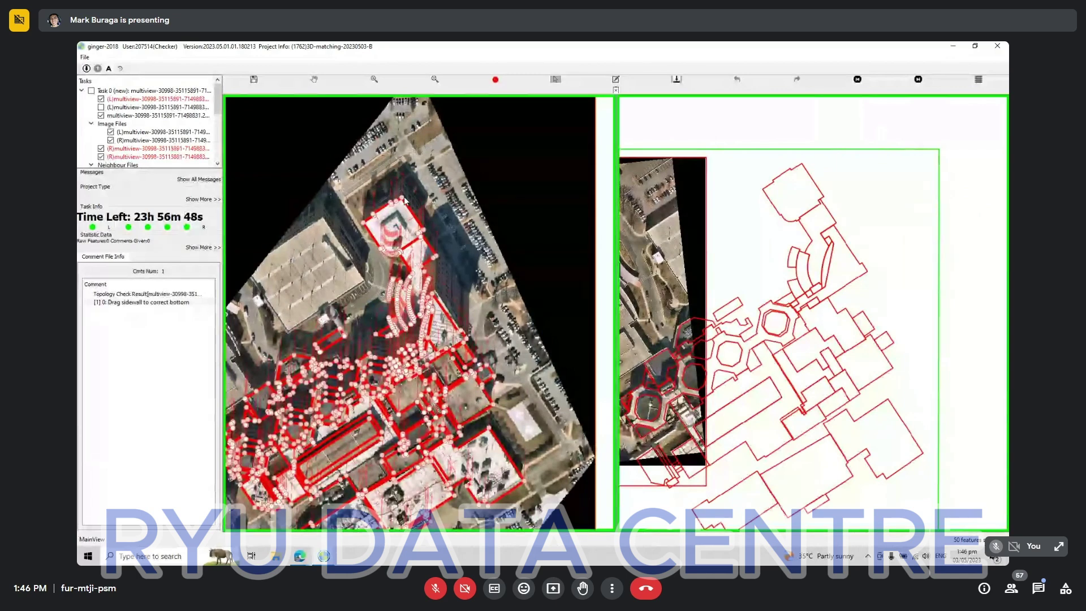
click(442, 334)
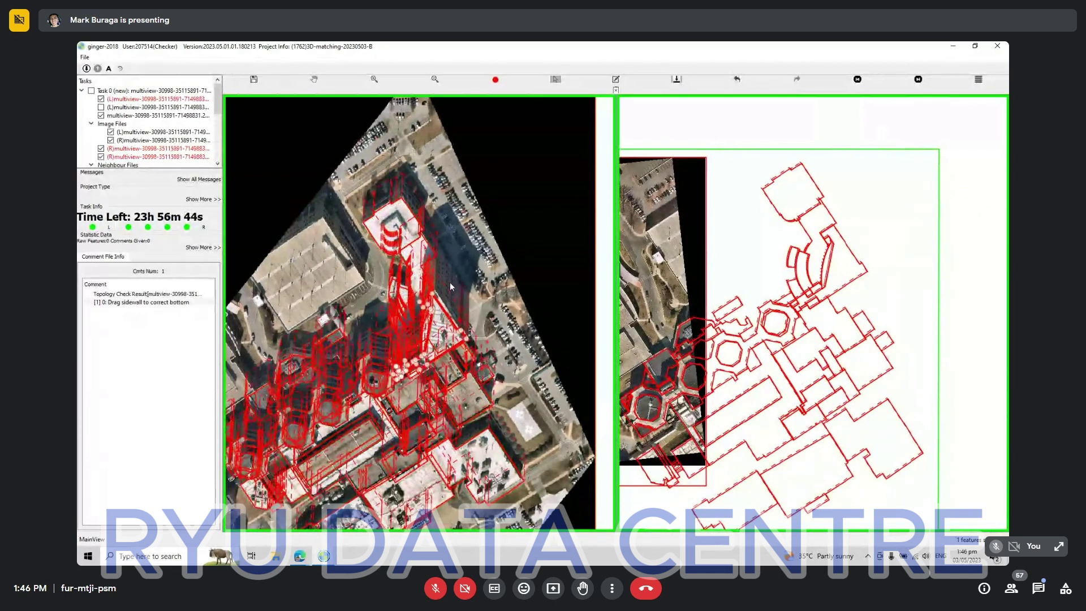
key(Escape)
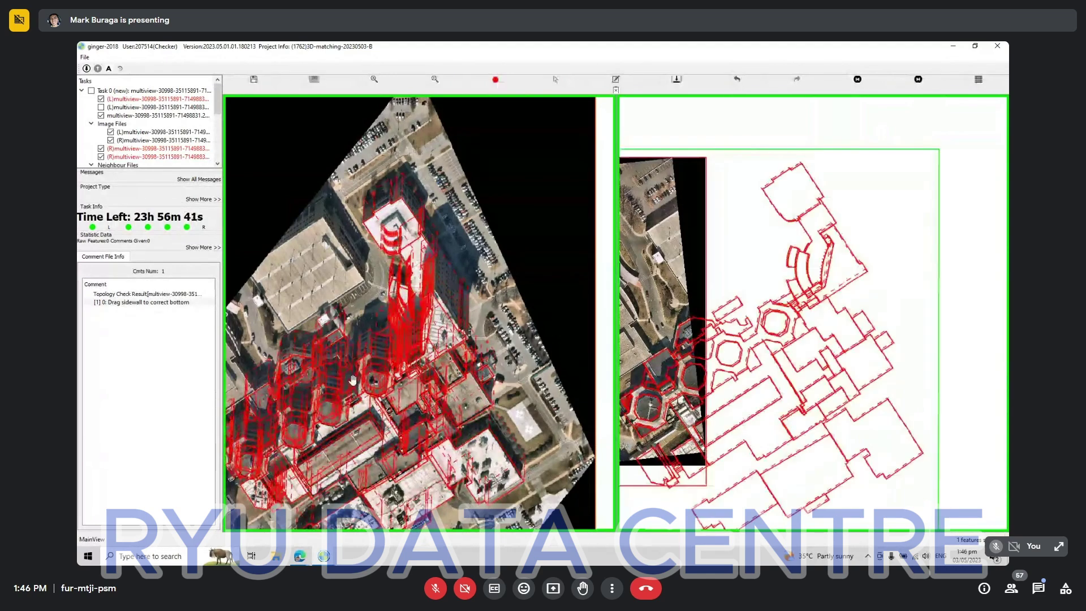
scroll(353, 379, down, 3)
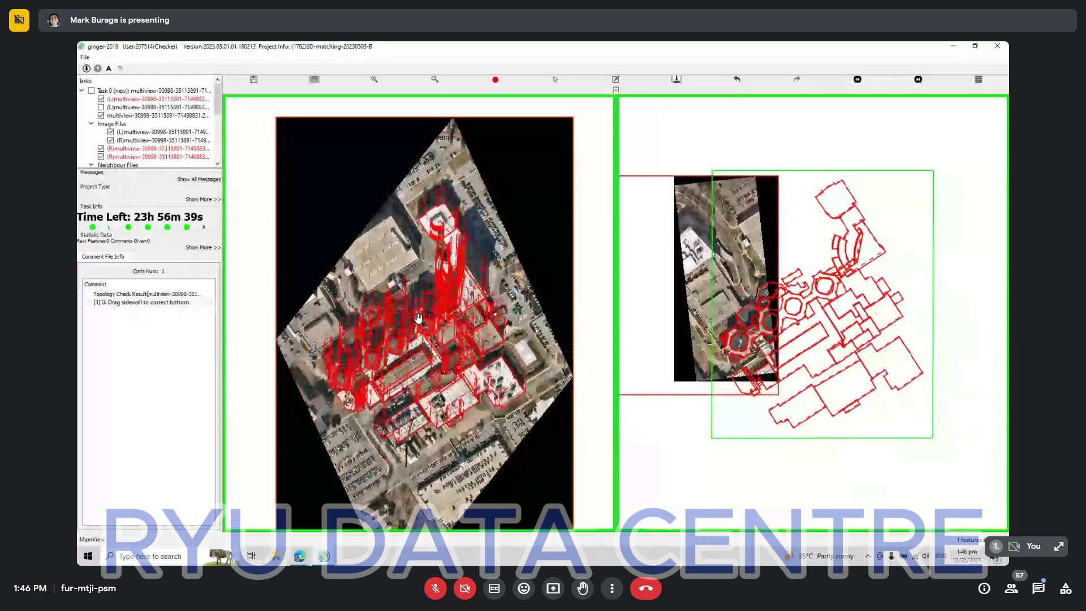
key(e)
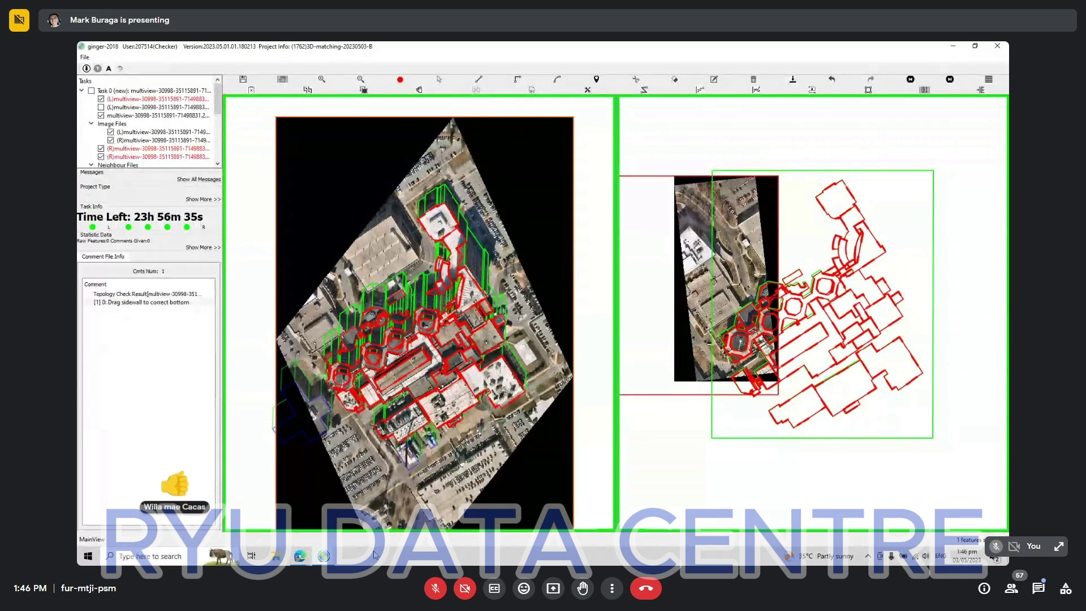
Switch to the Google Meet call and admit the people waiting to join
click(298, 557)
click(245, 512)
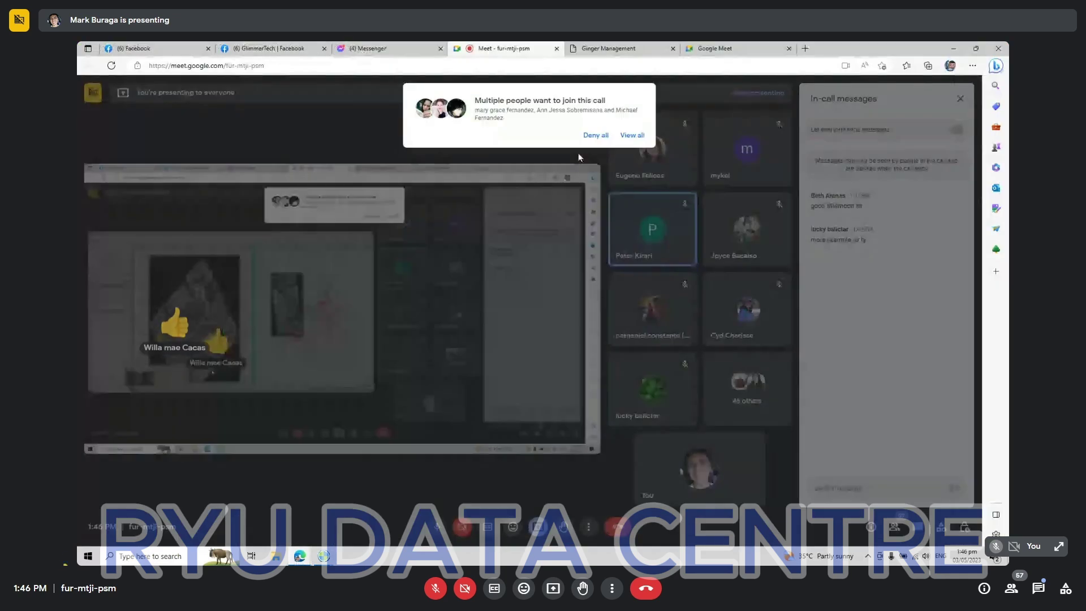
click(630, 237)
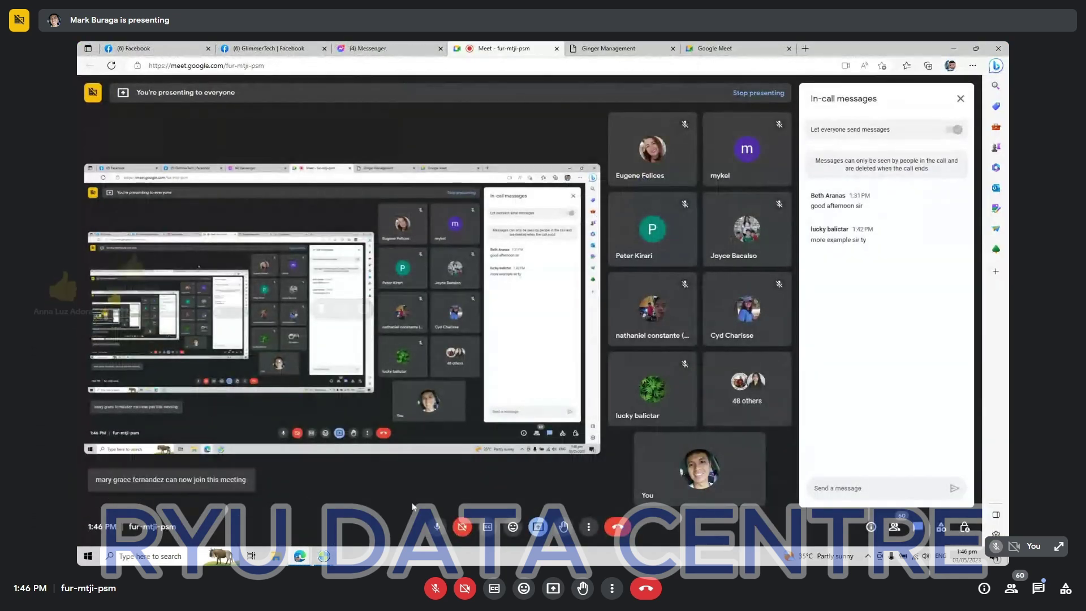
Switch to the empty ginger-2018 task window and set its task mode to A to download a new task
click(324, 556)
click(376, 509)
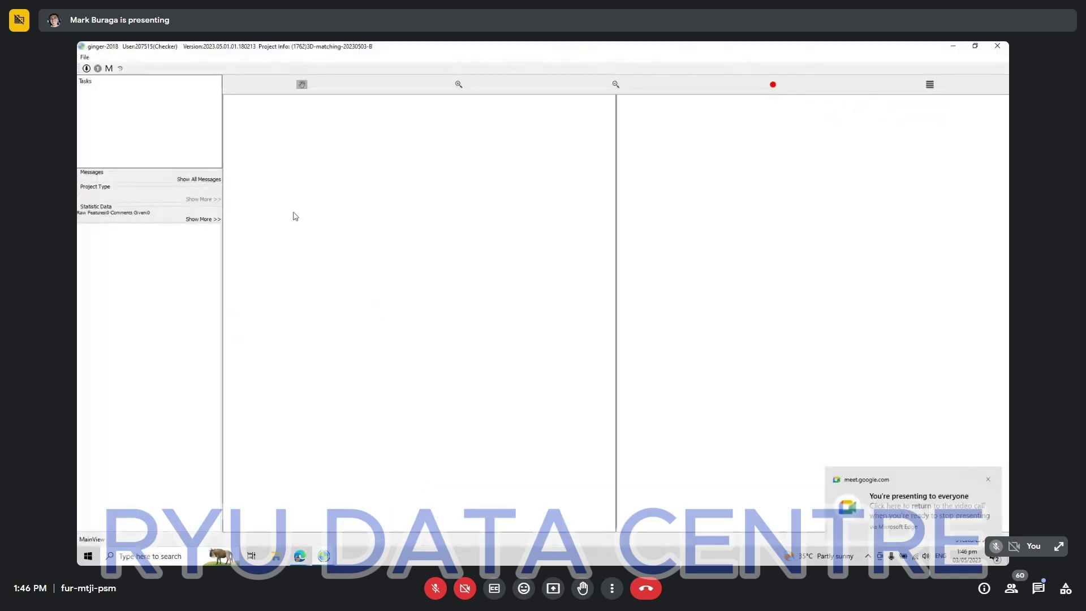
click(109, 69)
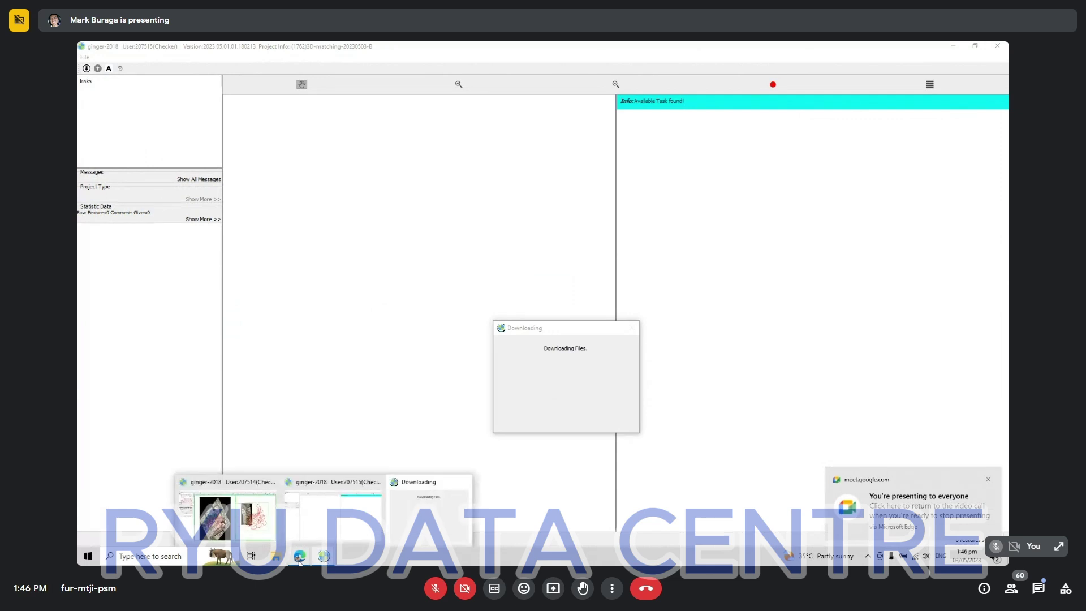
Return to the Google Meet call while the task files download, and check the participants and in-call messages
mouse_move(300, 556)
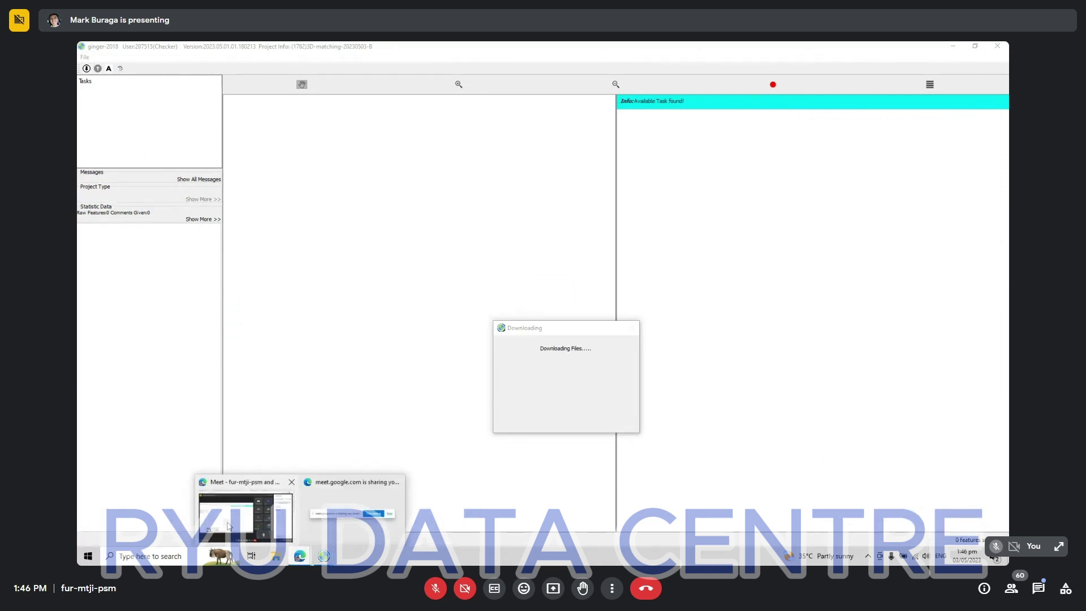
click(242, 500)
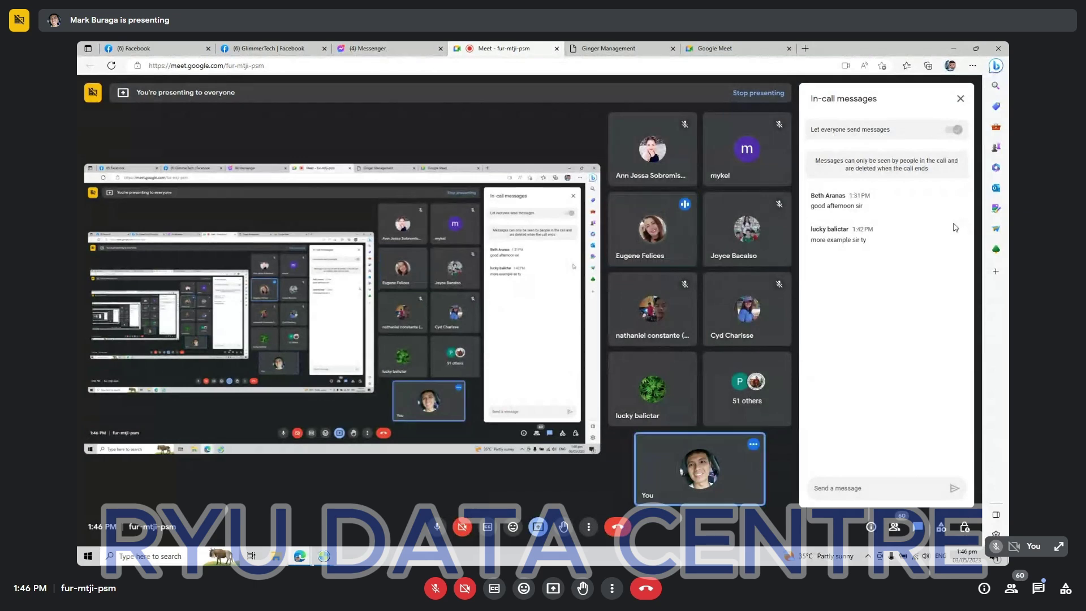
mouse_move(707, 323)
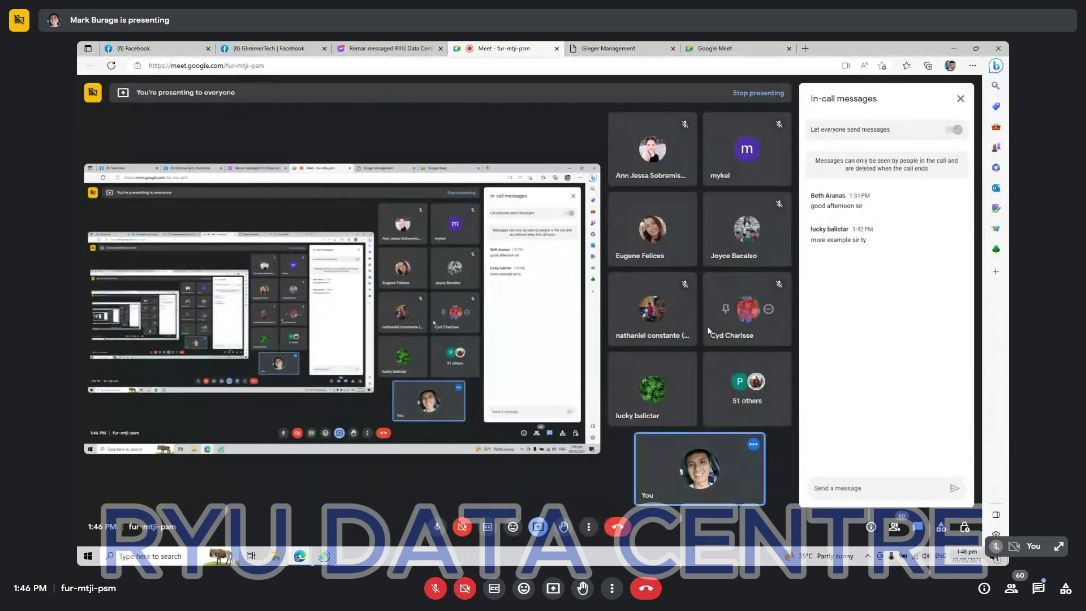